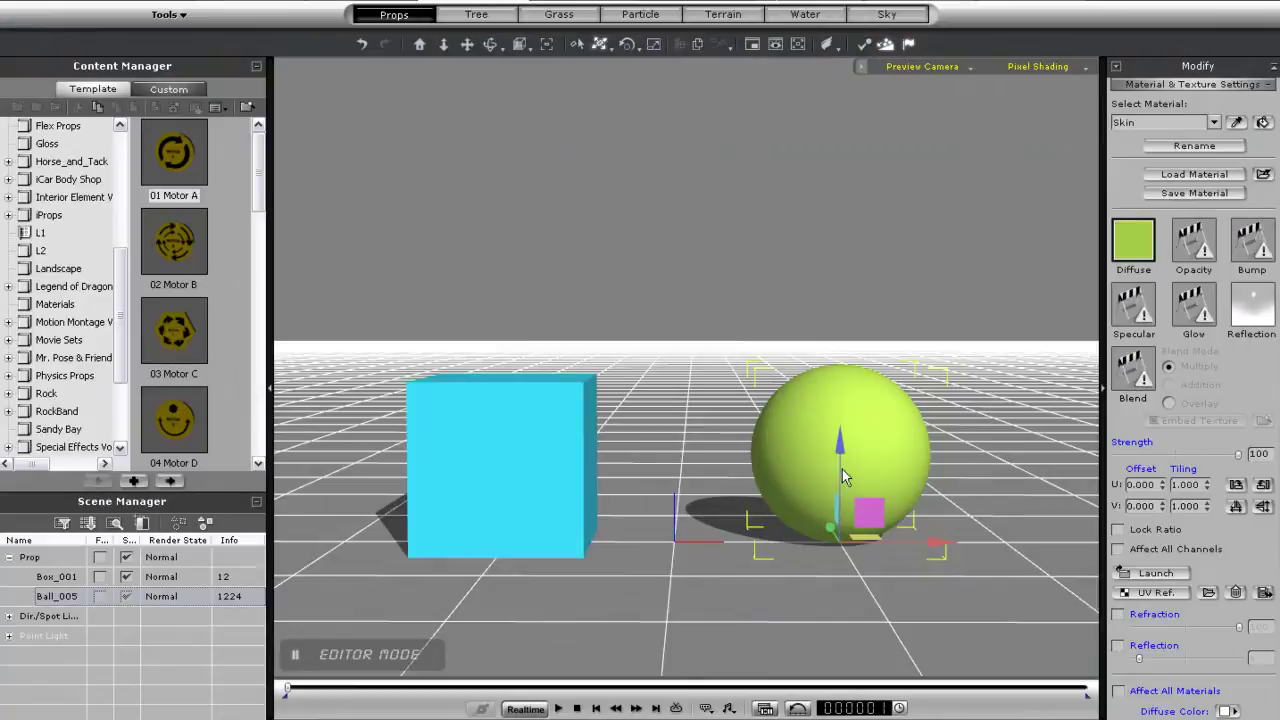
- Add the 01 Motor A template to the scene between the blue box and the green ball
{"action": "middle_click_drag", "start_coordinate": [842, 472], "coordinate": [666, 557]}
{"action": "right_click_drag", "start_coordinate": [666, 557], "coordinate": [885, 542]}
{"action": "right_click_drag", "start_coordinate": [819, 608], "coordinate": [628, 449]}
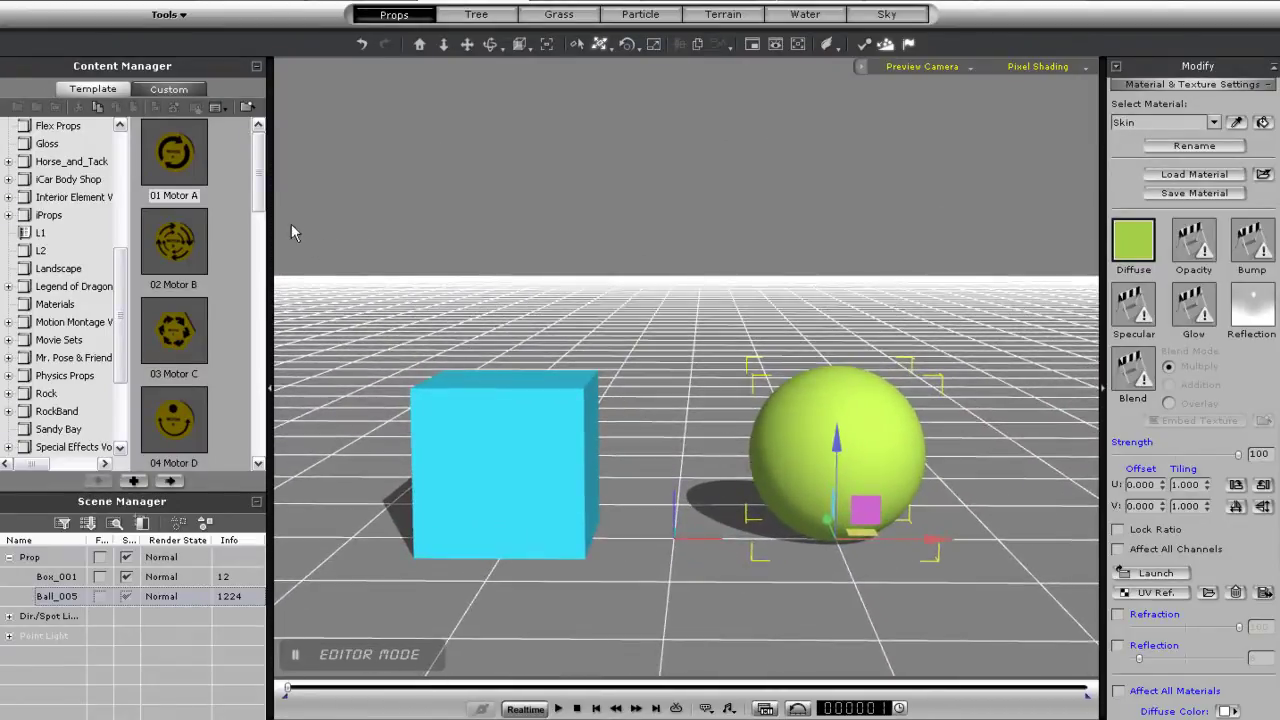
{"action": "left_click_drag", "start_coordinate": [178, 157], "coordinate": [706, 473]}
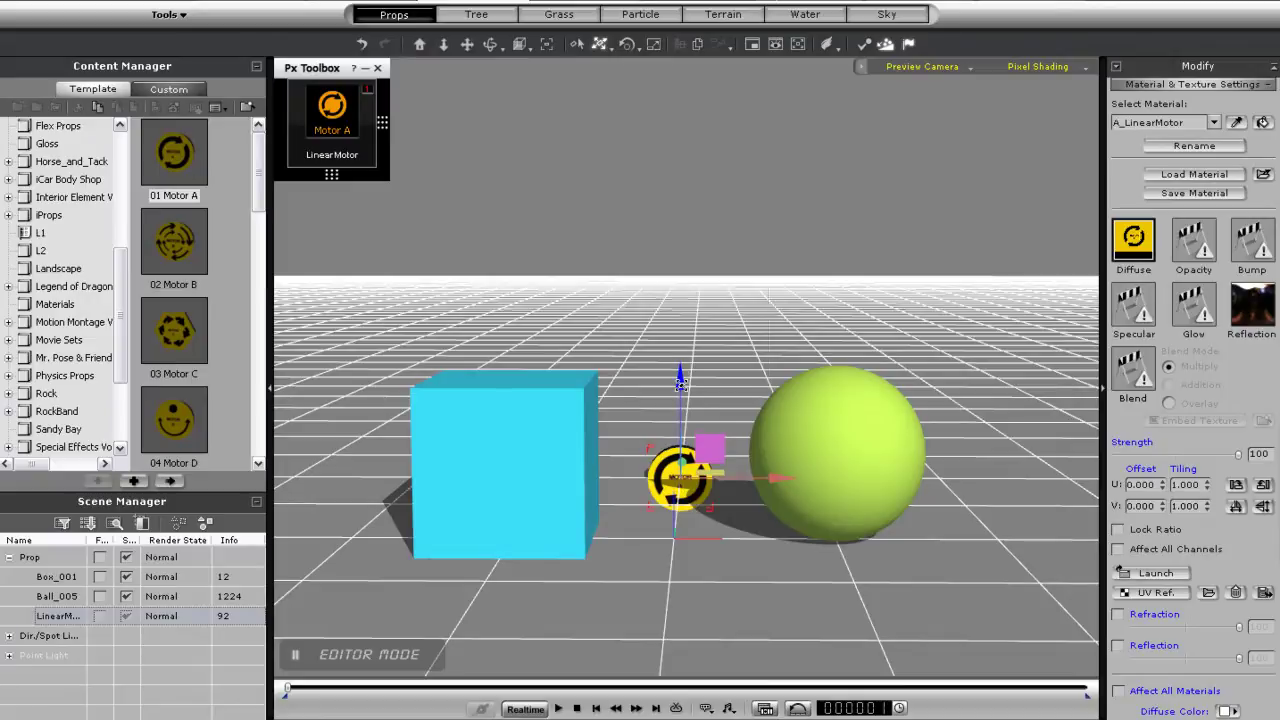
- Raise the motor prop high above the box and the ball
{"action": "left_click_drag", "start_coordinate": [680, 408], "coordinate": [680, 170]}
{"action": "right_click_drag", "start_coordinate": [795, 448], "coordinate": [795, 444]}
{"action": "scroll", "coordinate": [795, 444], "scroll_direction": "up", "scroll_amount": 4}
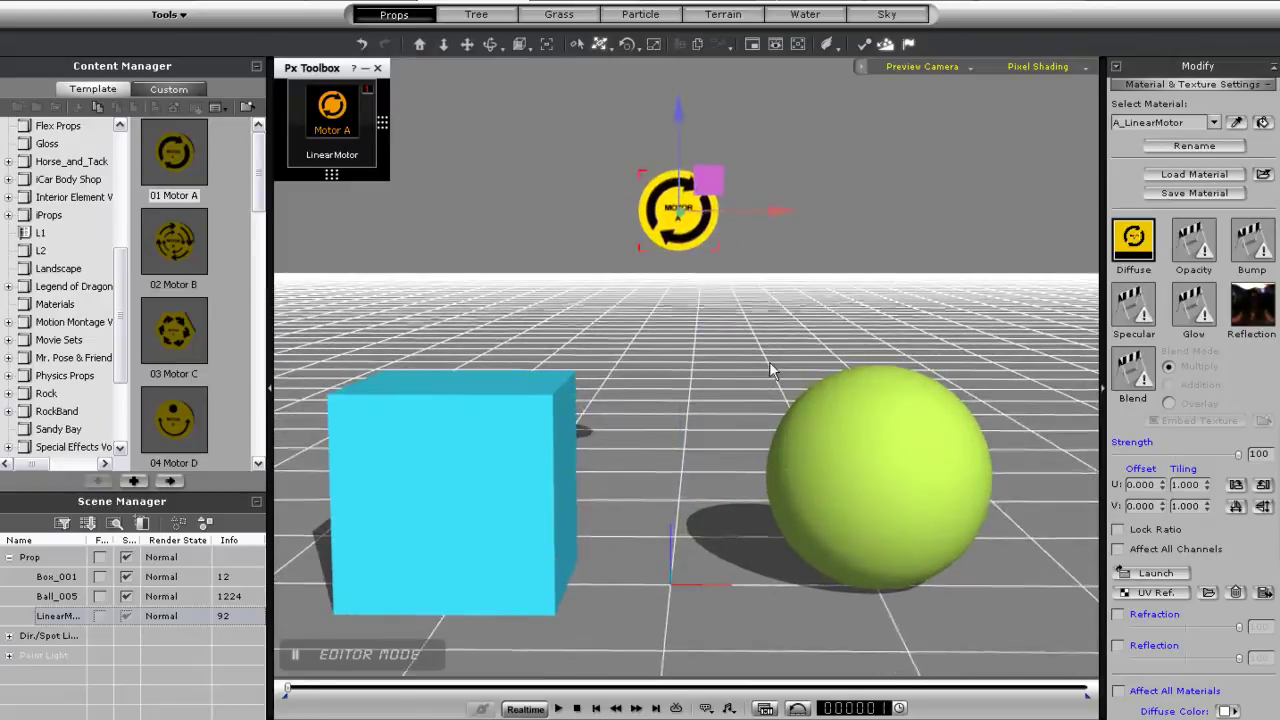
{"action": "left_click_drag", "start_coordinate": [690, 255], "coordinate": [676, 150]}
{"action": "middle_click_drag", "start_coordinate": [688, 349], "coordinate": [717, 329]}
{"action": "scroll", "coordinate": [720, 342], "scroll_direction": "down", "scroll_amount": 1}
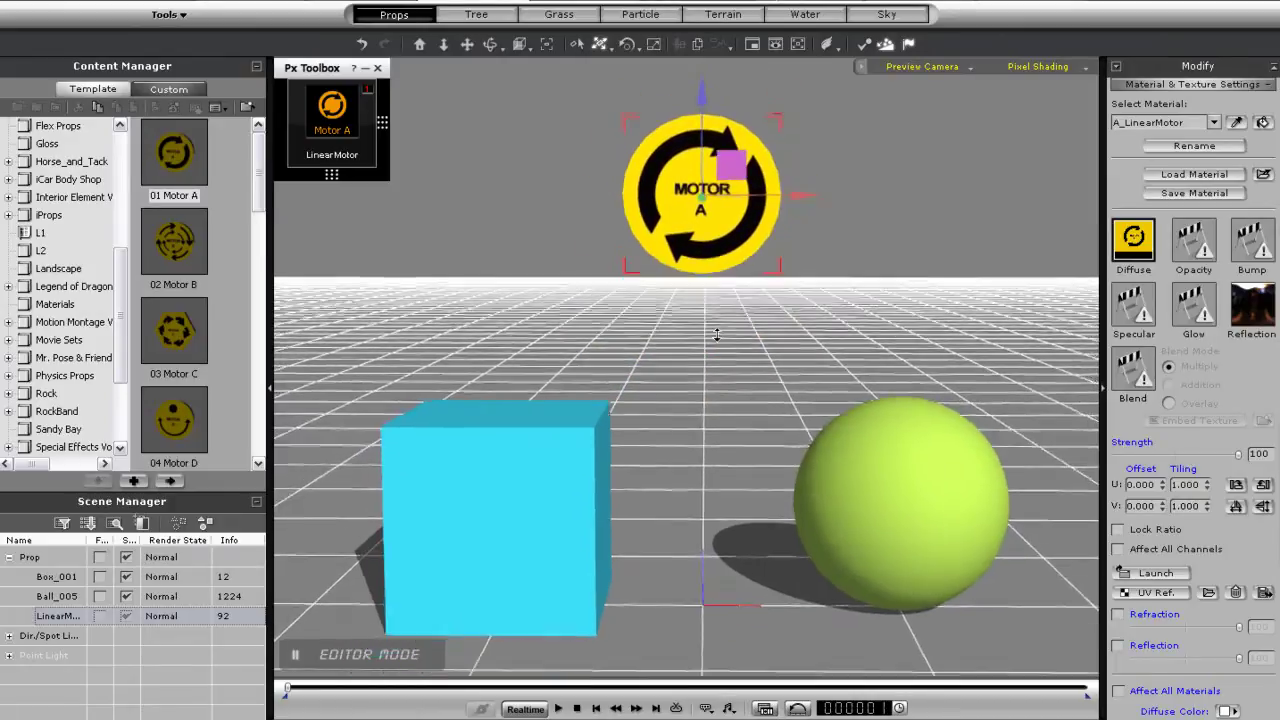
- Run Motor A and resize the Px Toolbox to six control slots and back to two slots in one column
{"action": "mouse_move", "coordinate": [336, 142]}
{"action": "left_click", "coordinate": [311, 124]}
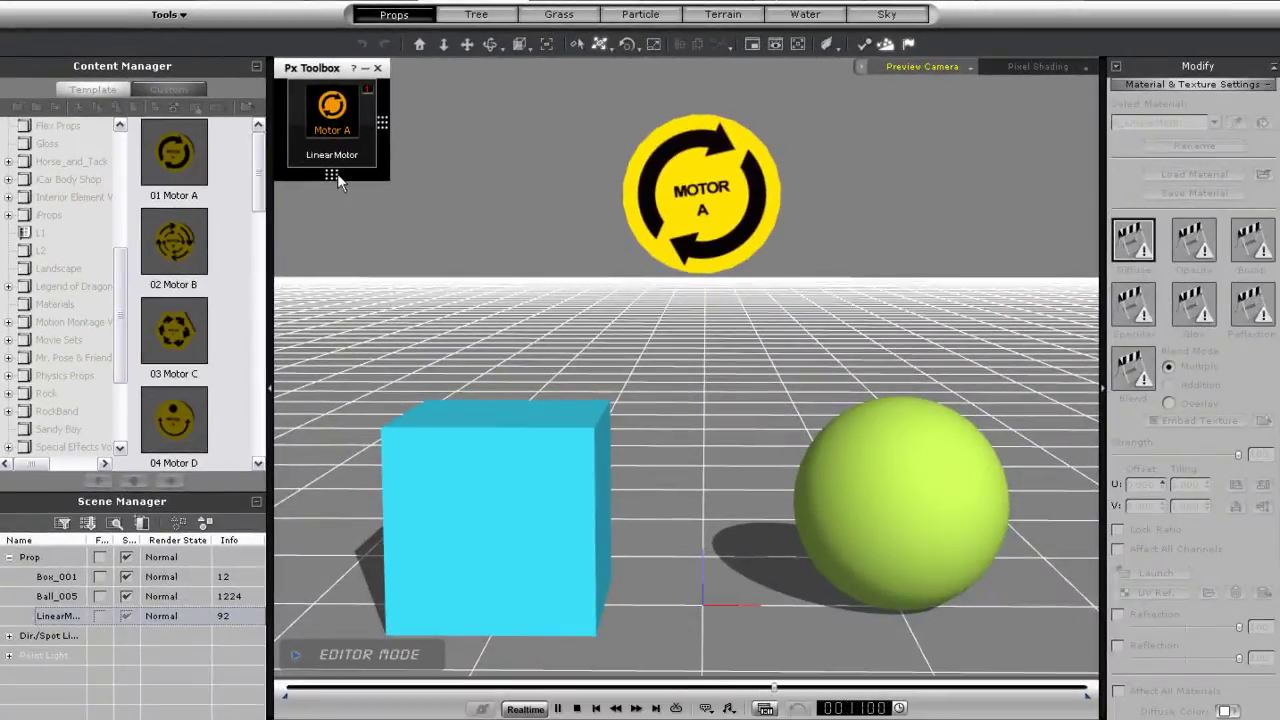
{"action": "left_click_drag", "start_coordinate": [335, 238], "coordinate": [354, 245]}
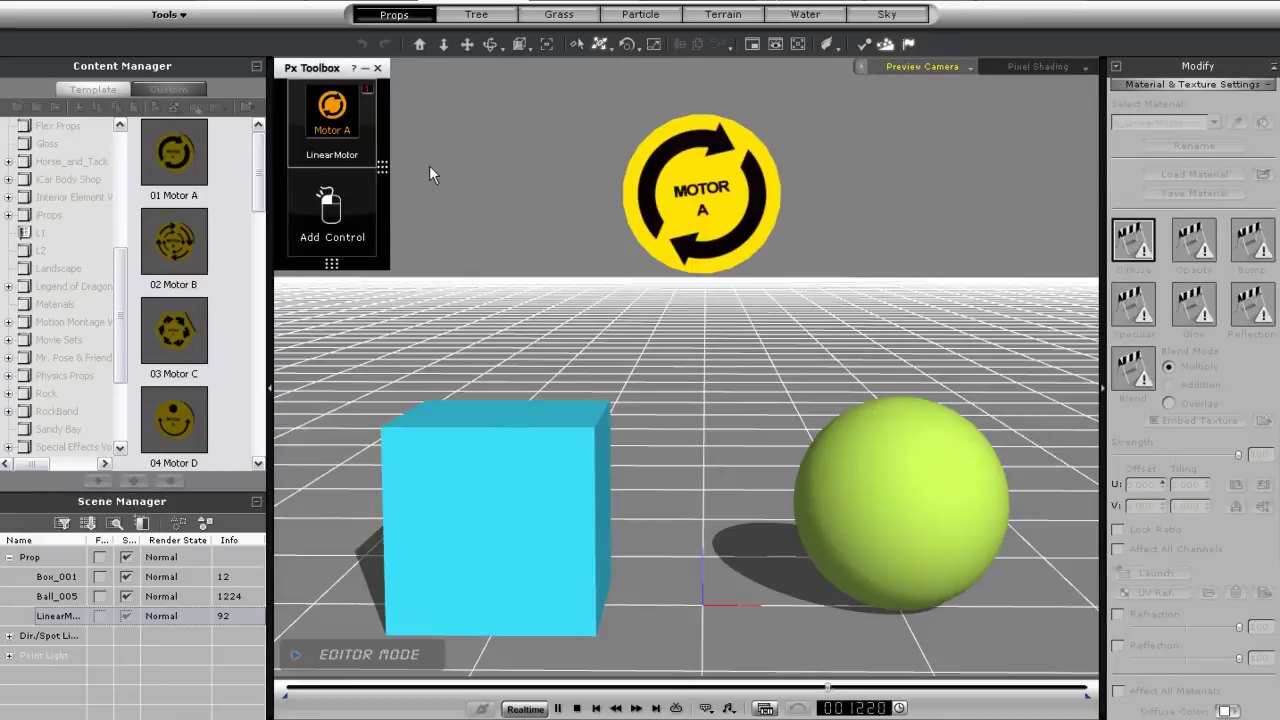
{"action": "left_click_drag", "start_coordinate": [462, 168], "coordinate": [471, 168]}
{"action": "left_click_drag", "start_coordinate": [377, 272], "coordinate": [376, 352]}
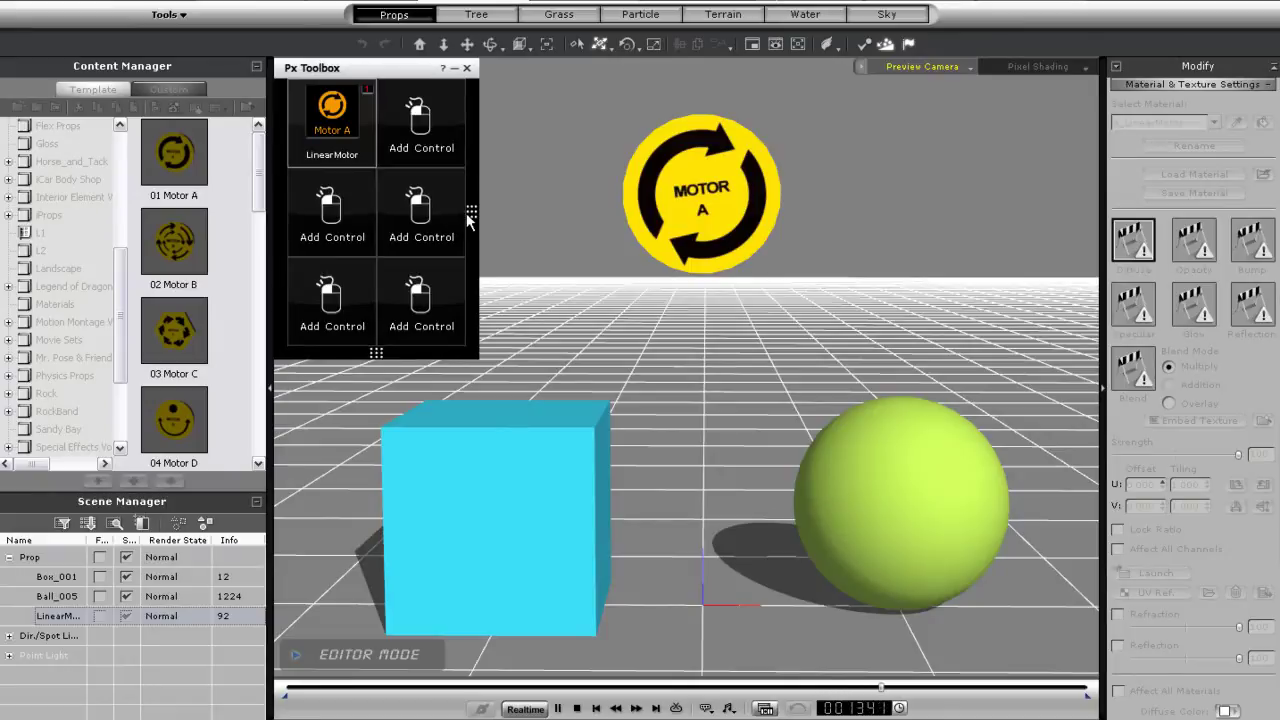
{"action": "left_click_drag", "start_coordinate": [520, 213], "coordinate": [432, 216]}
{"action": "left_click_drag", "start_coordinate": [331, 358], "coordinate": [325, 195]}
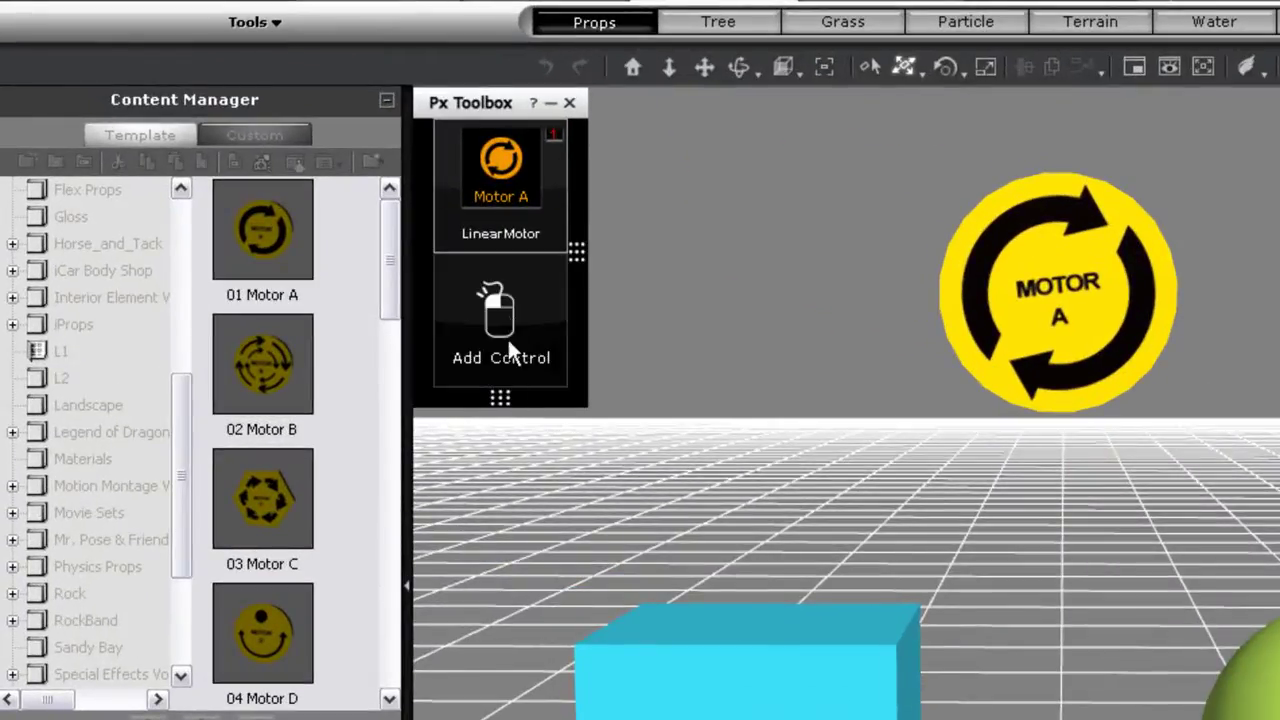
- Look through the Force and Structure controls available for the empty toolbox slot and close the list
{"action": "left_click", "coordinate": [507, 311]}
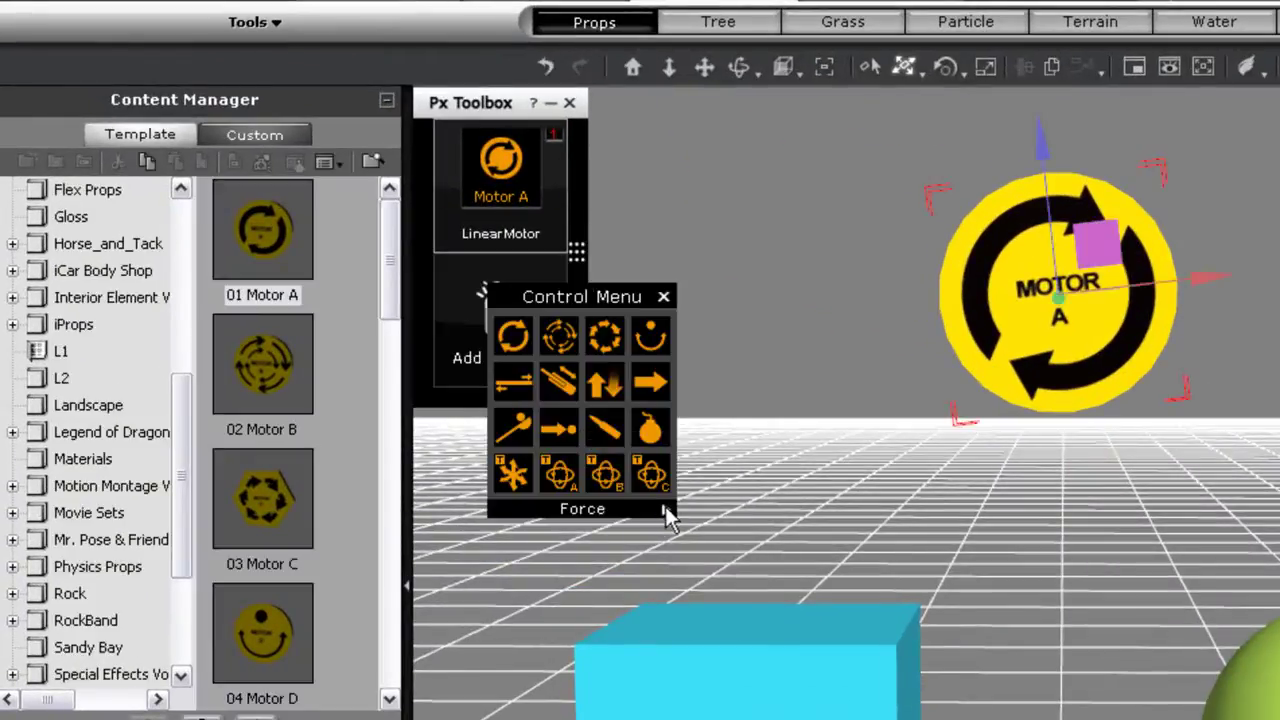
{"action": "left_click", "coordinate": [666, 510]}
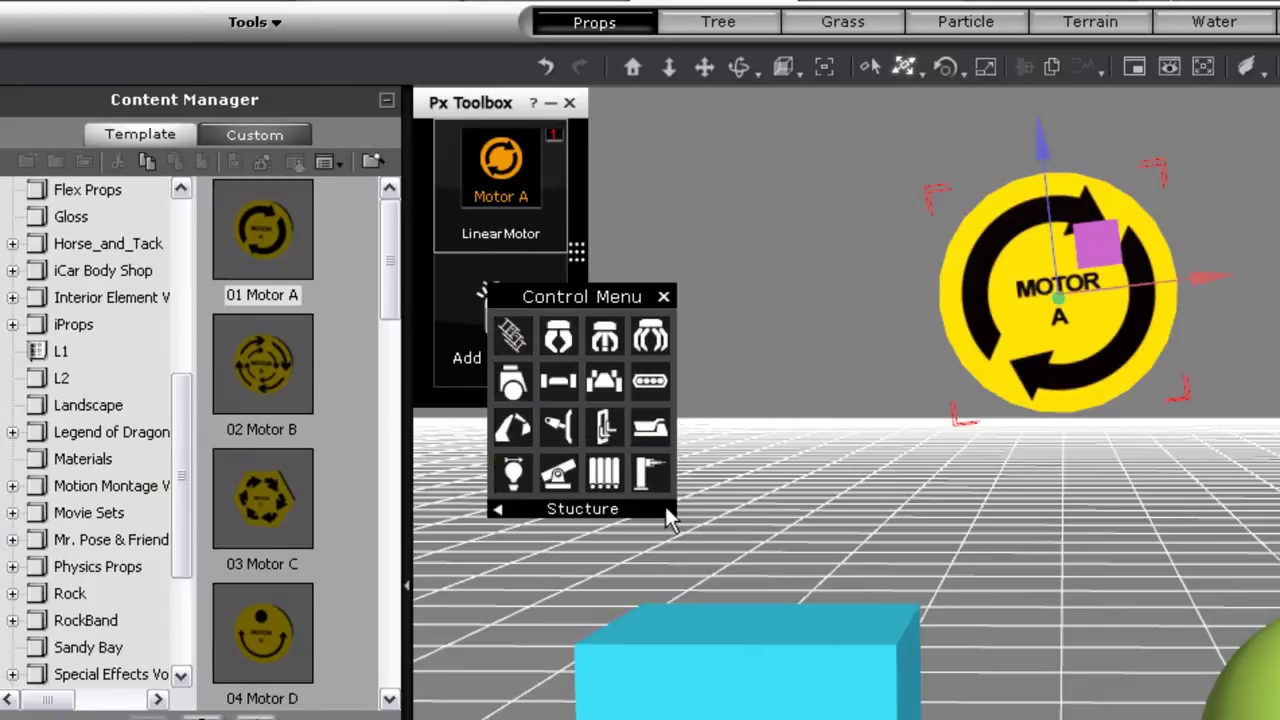
{"action": "left_click", "coordinate": [496, 510]}
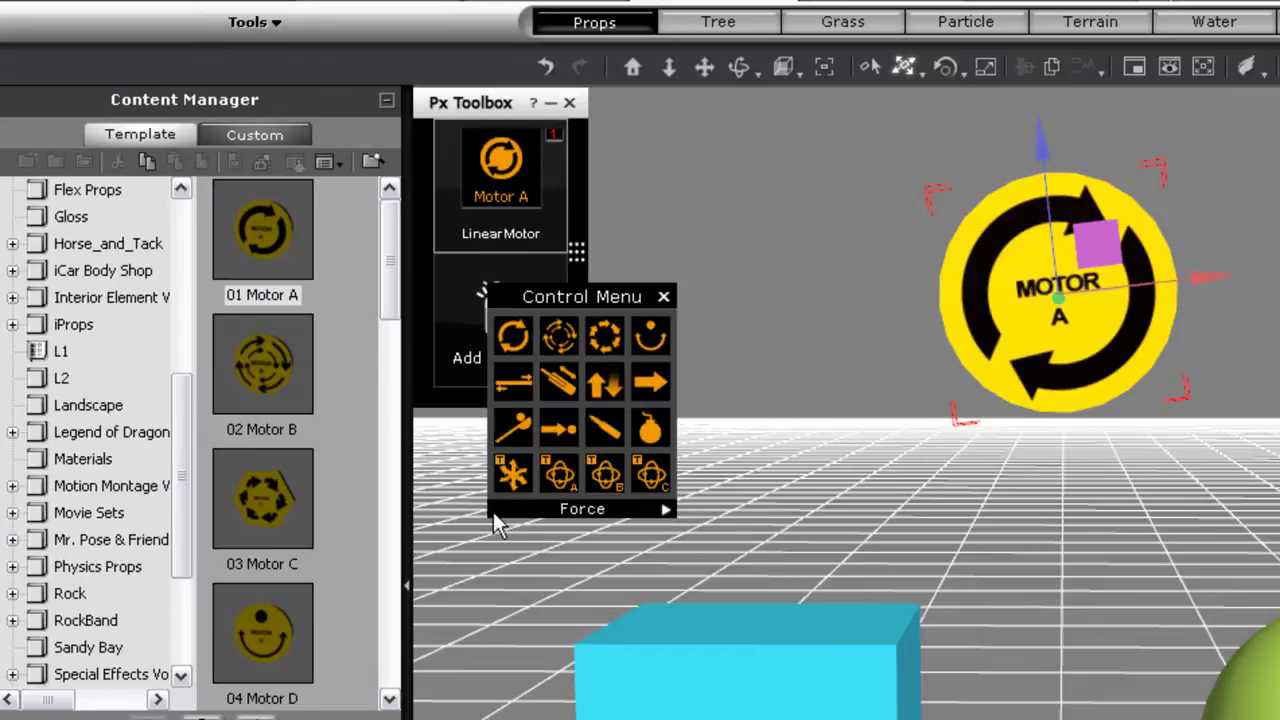
{"action": "left_click", "coordinate": [663, 298]}
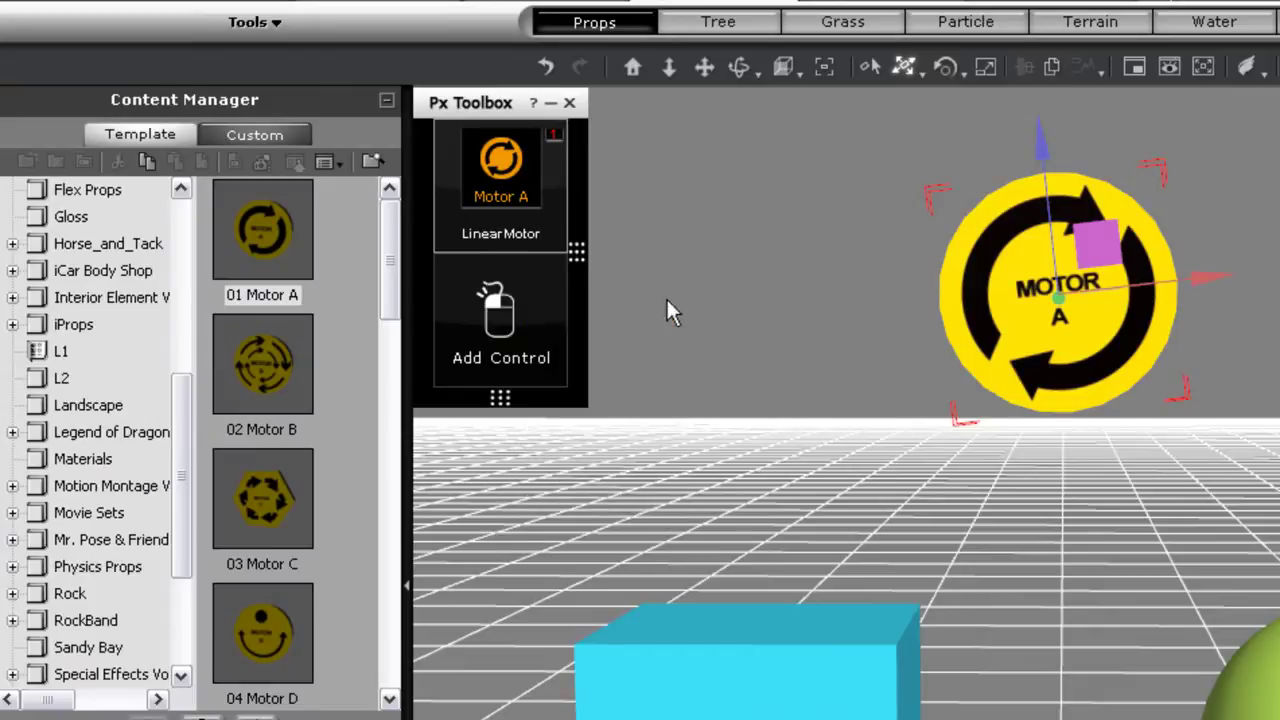
- Remove the motor prop from the objects picked for the Motor A control
{"action": "left_click", "coordinate": [505, 360]}
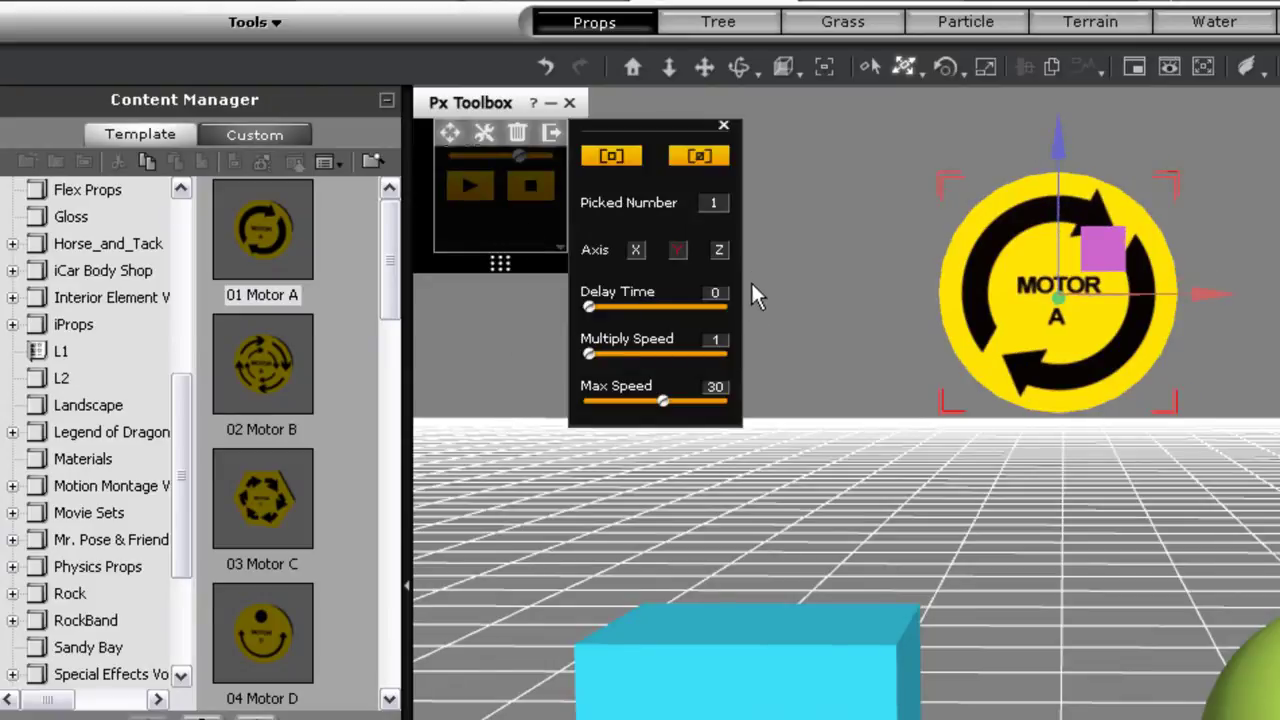
{"action": "left_click", "coordinate": [697, 160]}
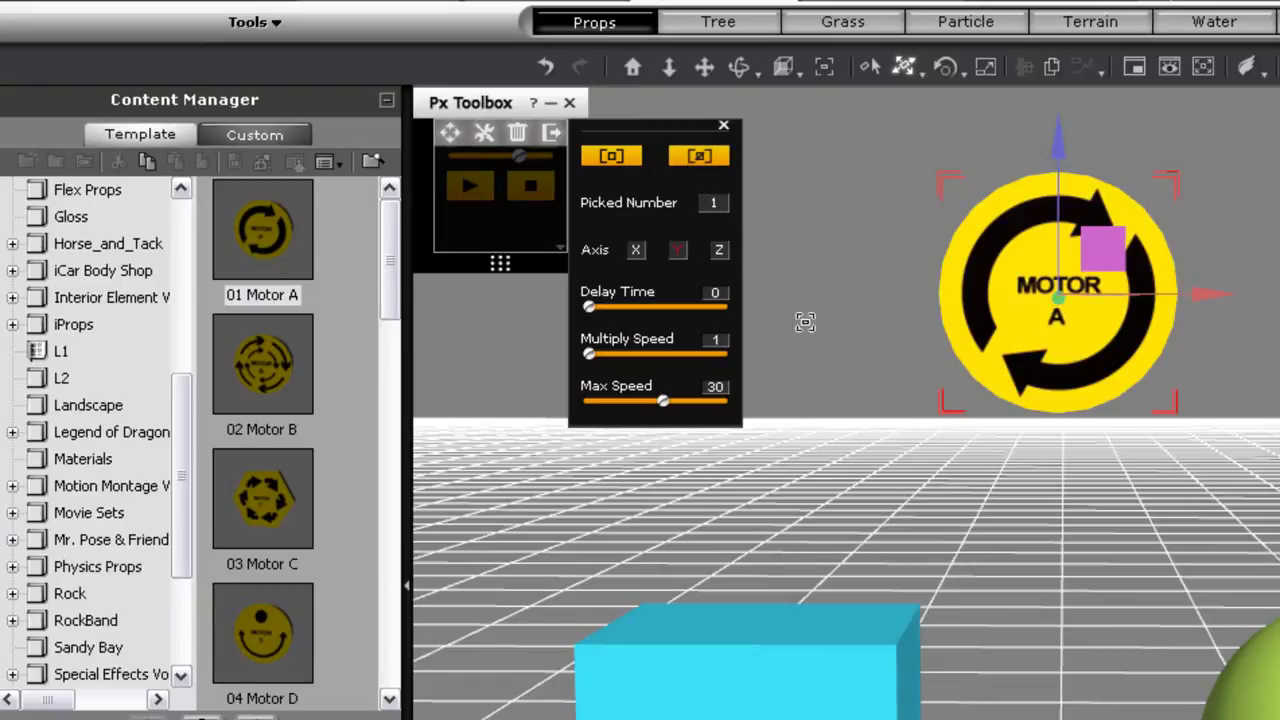
{"action": "left_click", "coordinate": [1002, 275]}
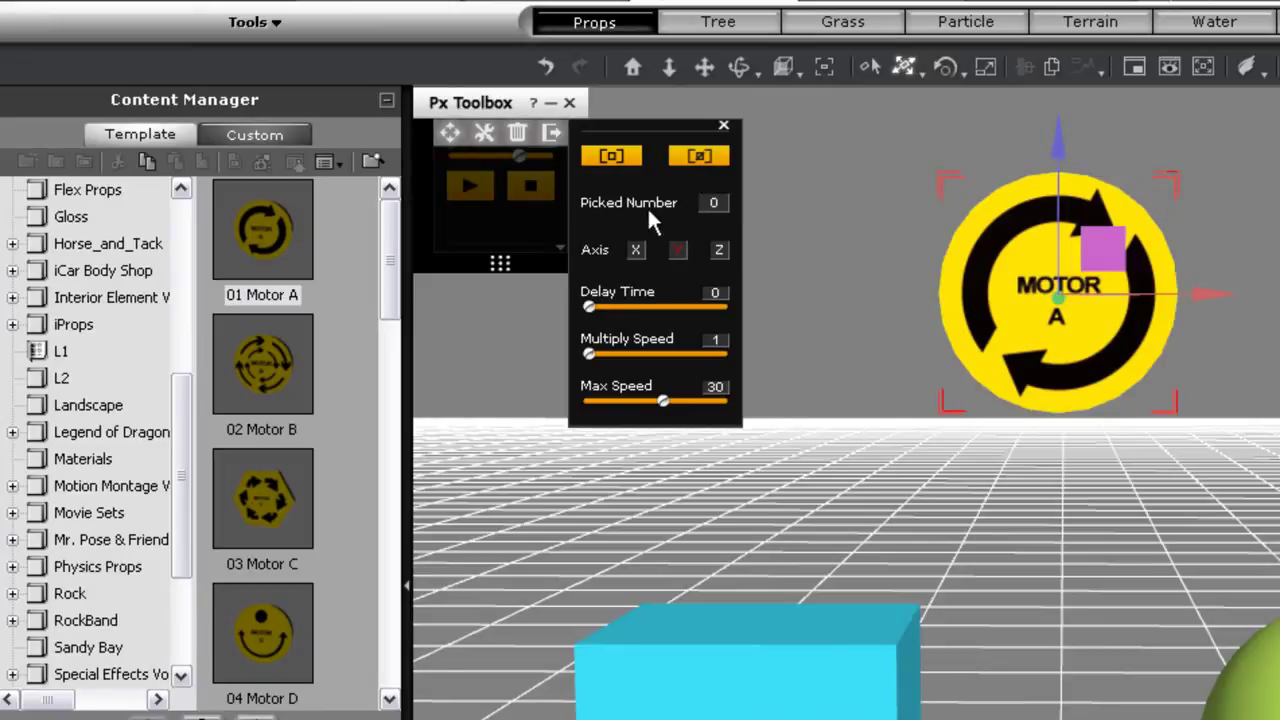
{"action": "left_click", "coordinate": [724, 126]}
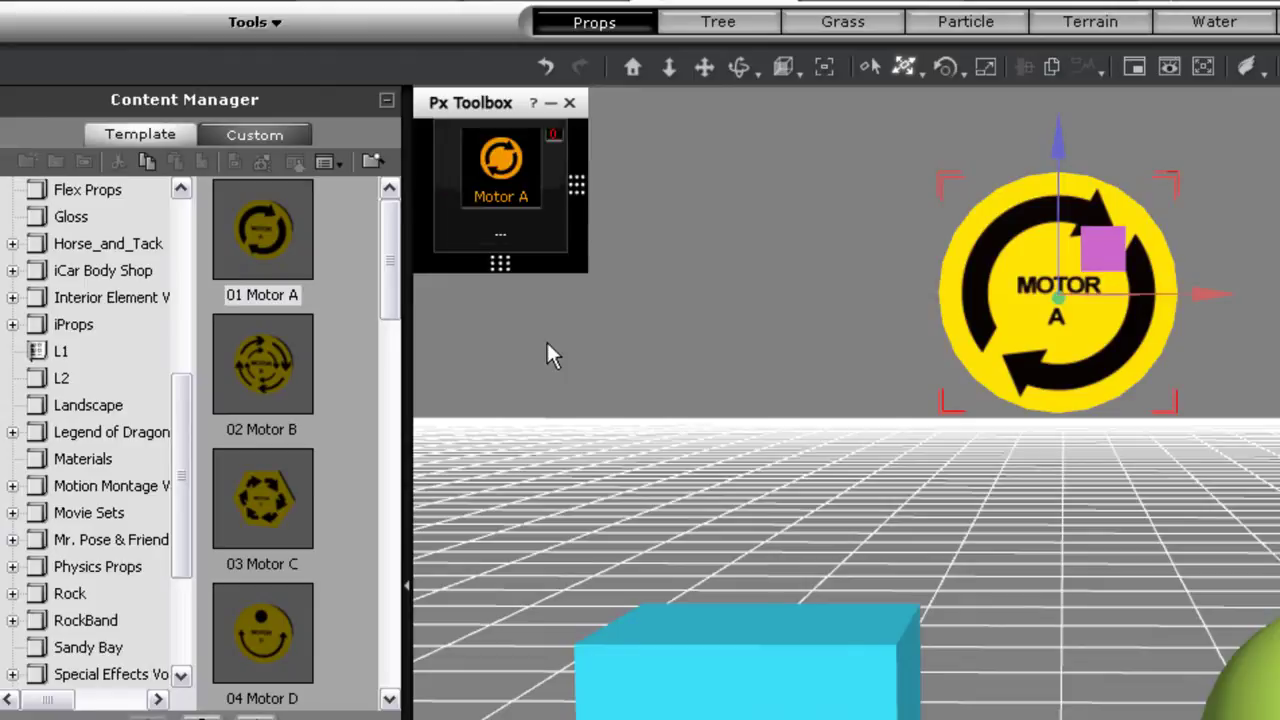
- Pick the blue box as Motor A's target and run the motor briefly to test the rotation
{"action": "mouse_move", "coordinate": [498, 228]}
{"action": "left_click", "coordinate": [559, 246]}
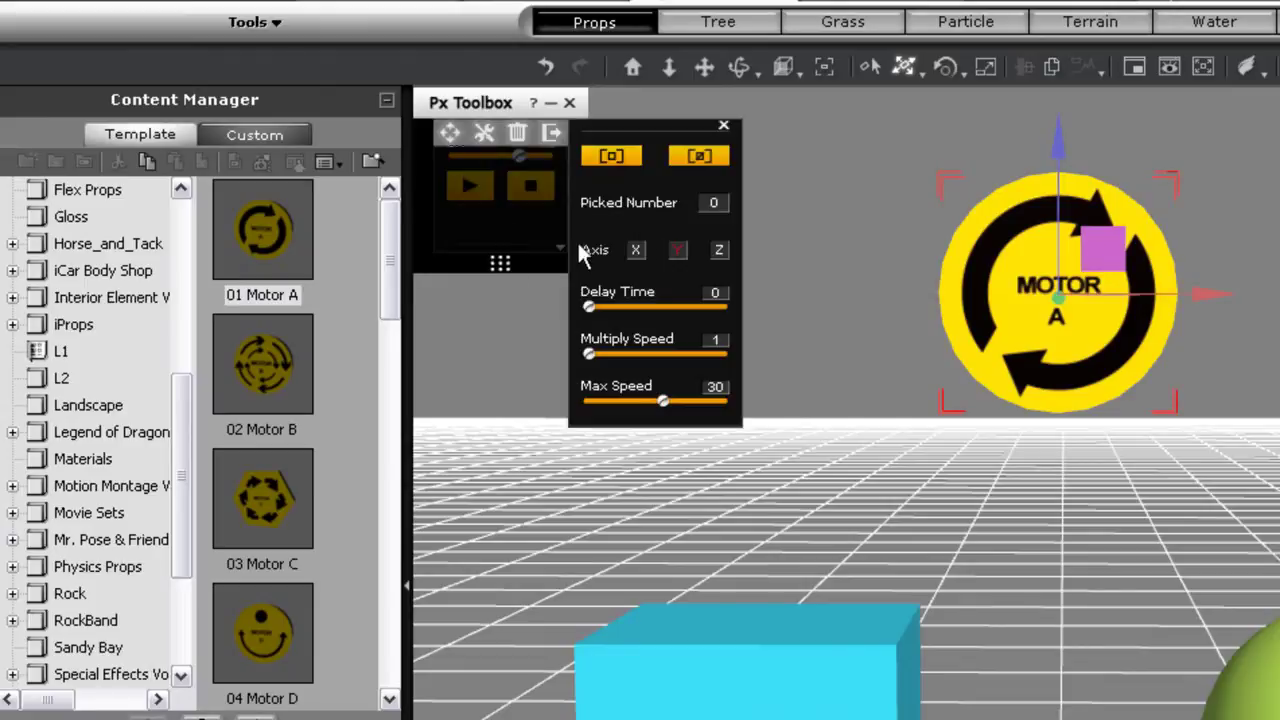
{"action": "left_click", "coordinate": [625, 158]}
{"action": "left_click", "coordinate": [797, 700]}
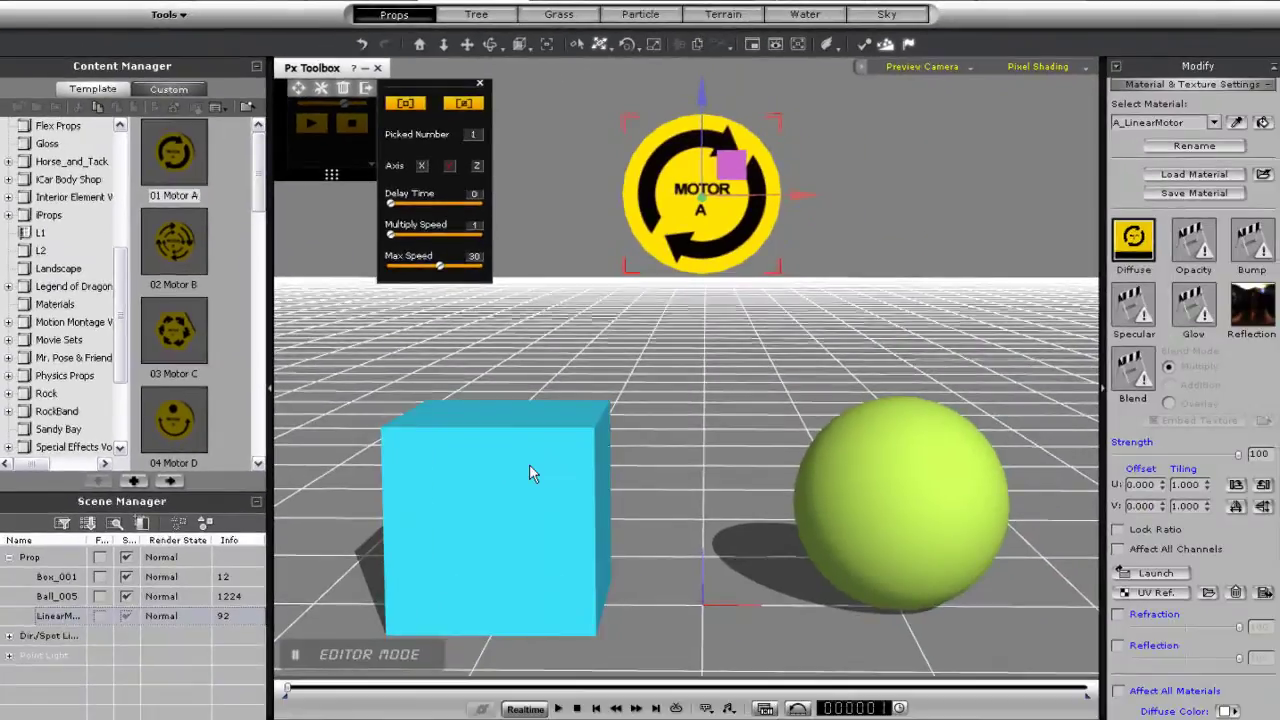
{"action": "middle_click_drag", "start_coordinate": [529, 464], "coordinate": [586, 467]}
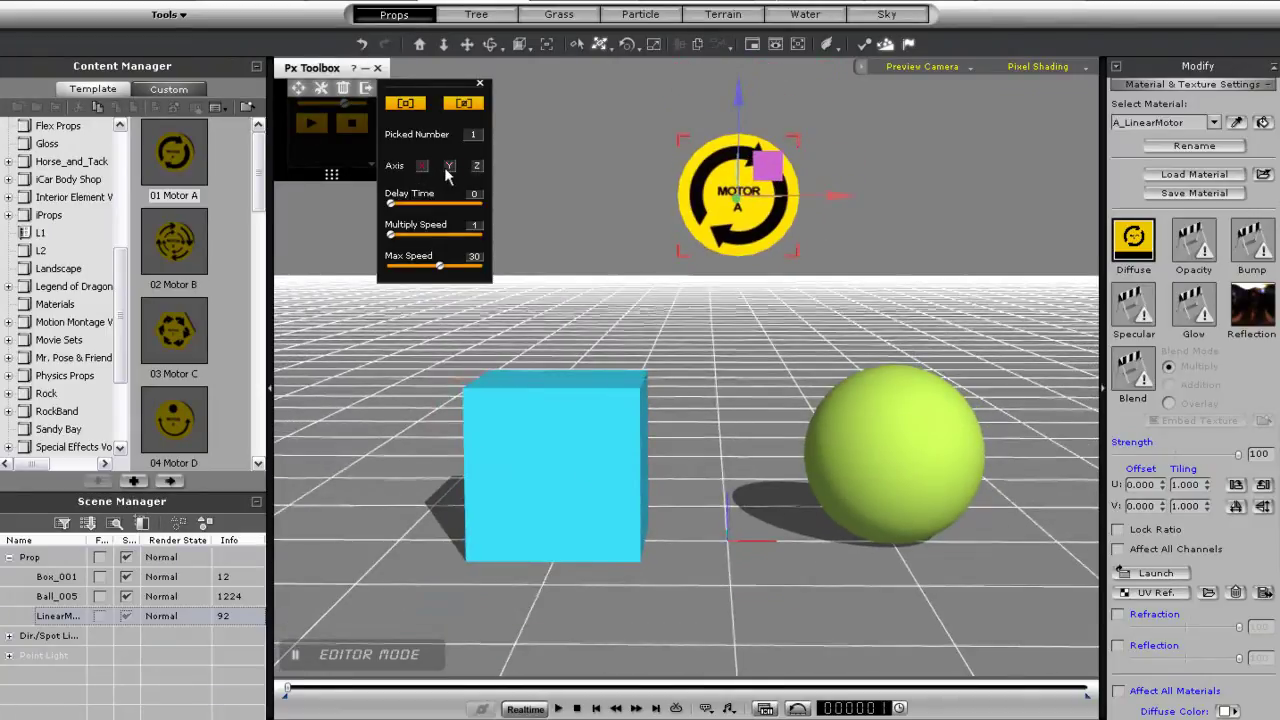
{"action": "left_click", "coordinate": [479, 86]}
{"action": "left_click", "coordinate": [319, 129]}
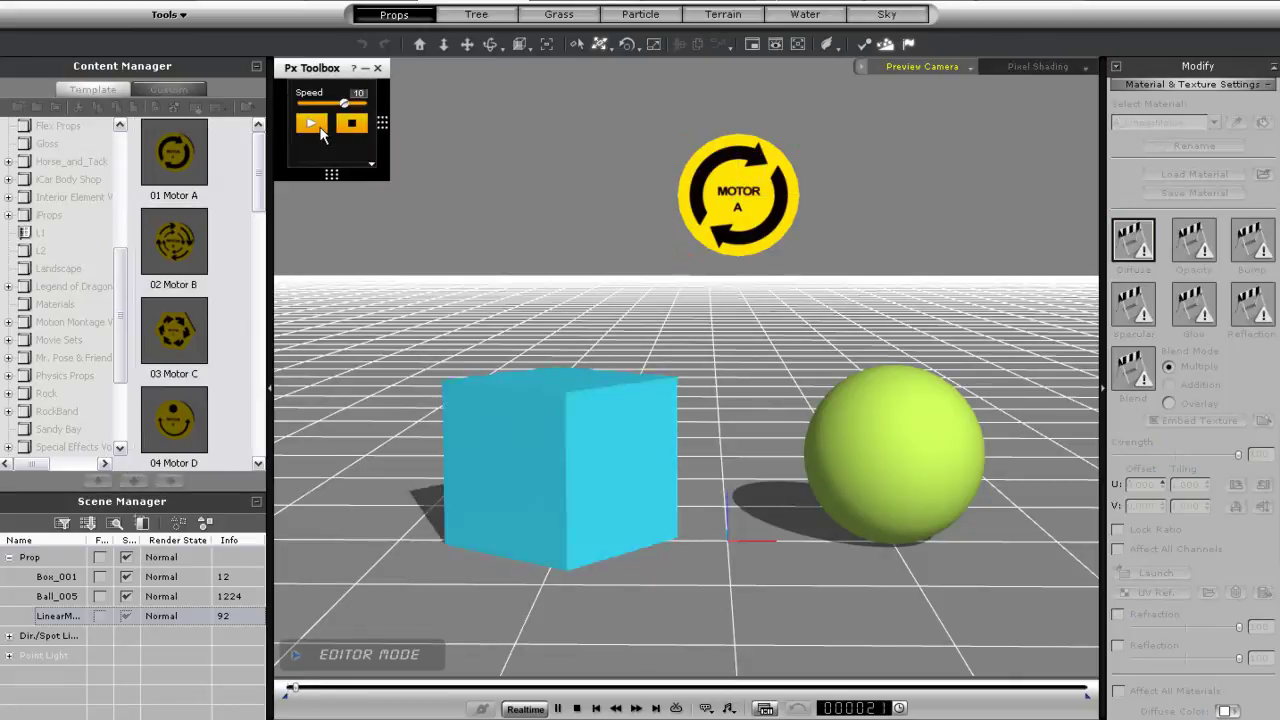
{"action": "left_click", "coordinate": [577, 708]}
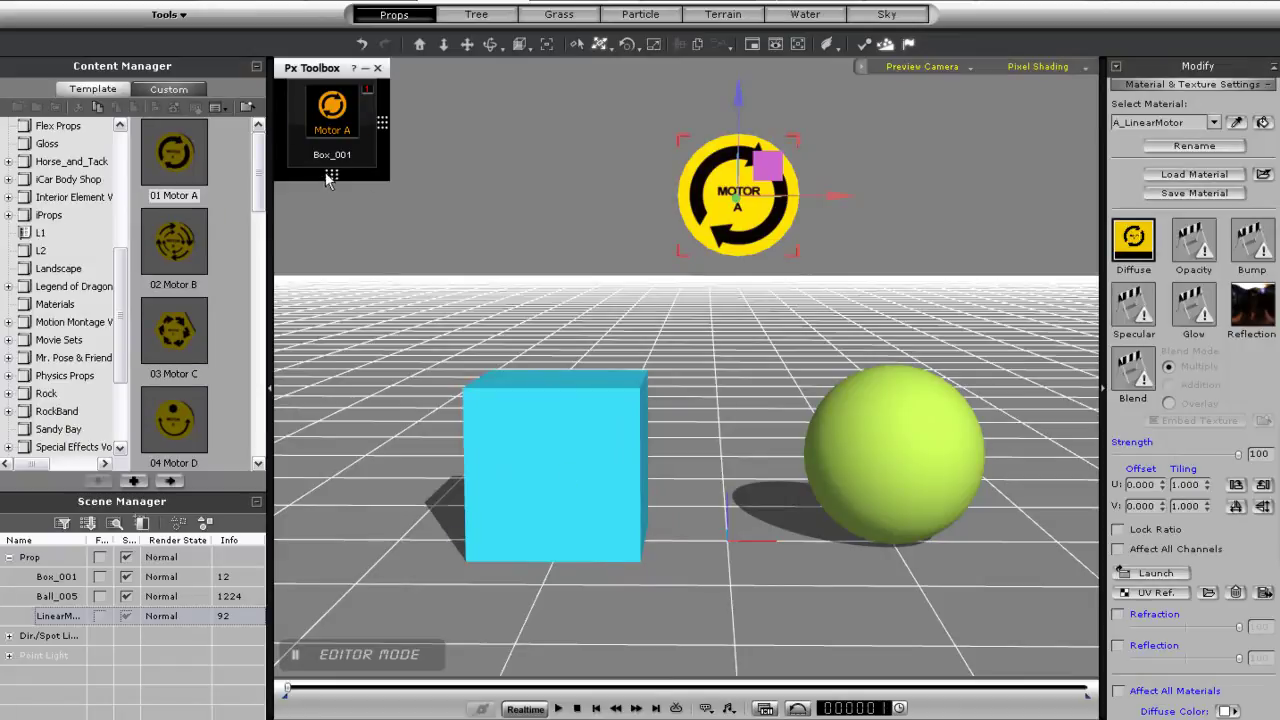
- Expand the Px Toolbox by one slot and add a Shuttle control to it
{"action": "left_click_drag", "start_coordinate": [334, 195], "coordinate": [347, 316]}
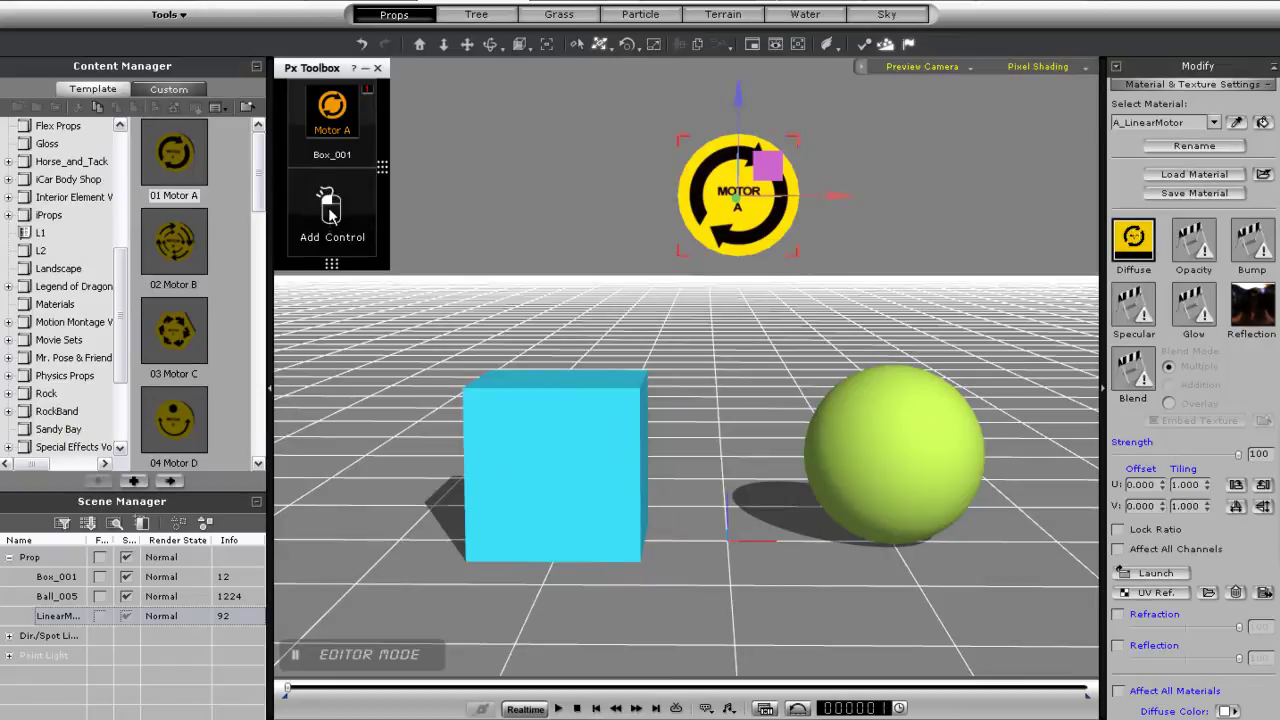
{"action": "left_click", "coordinate": [330, 213]}
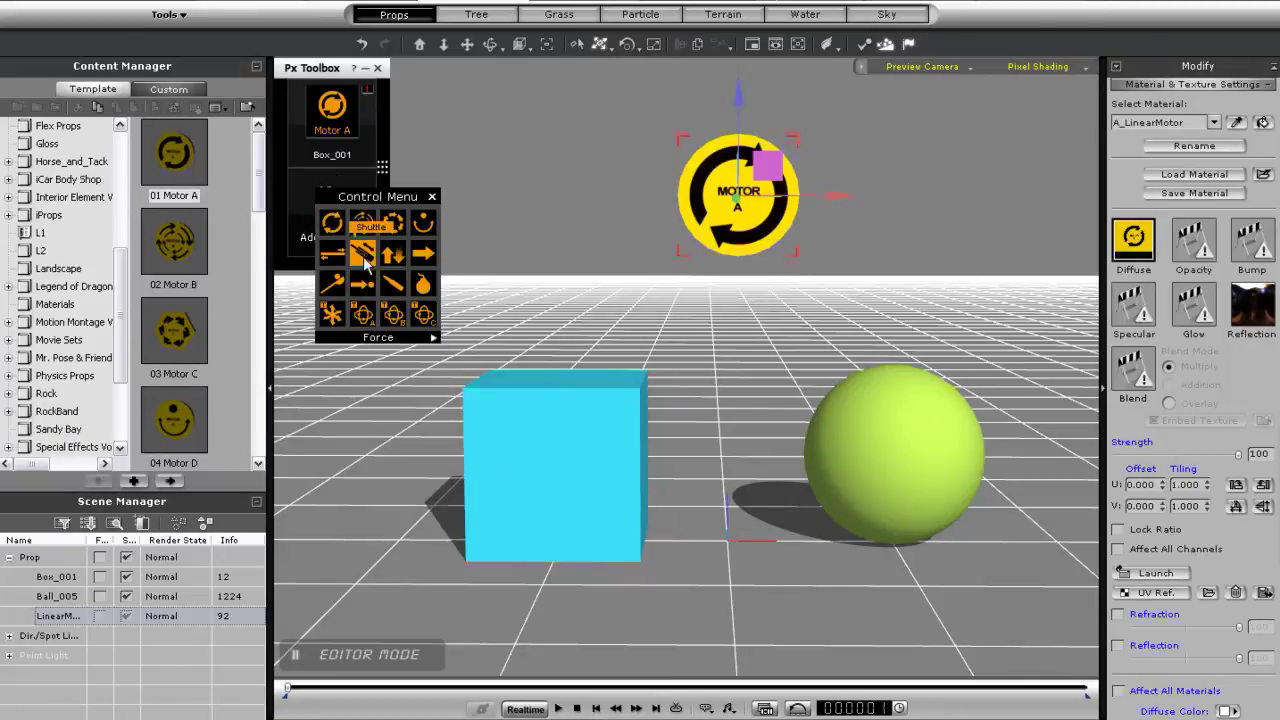
{"action": "left_click", "coordinate": [364, 258]}
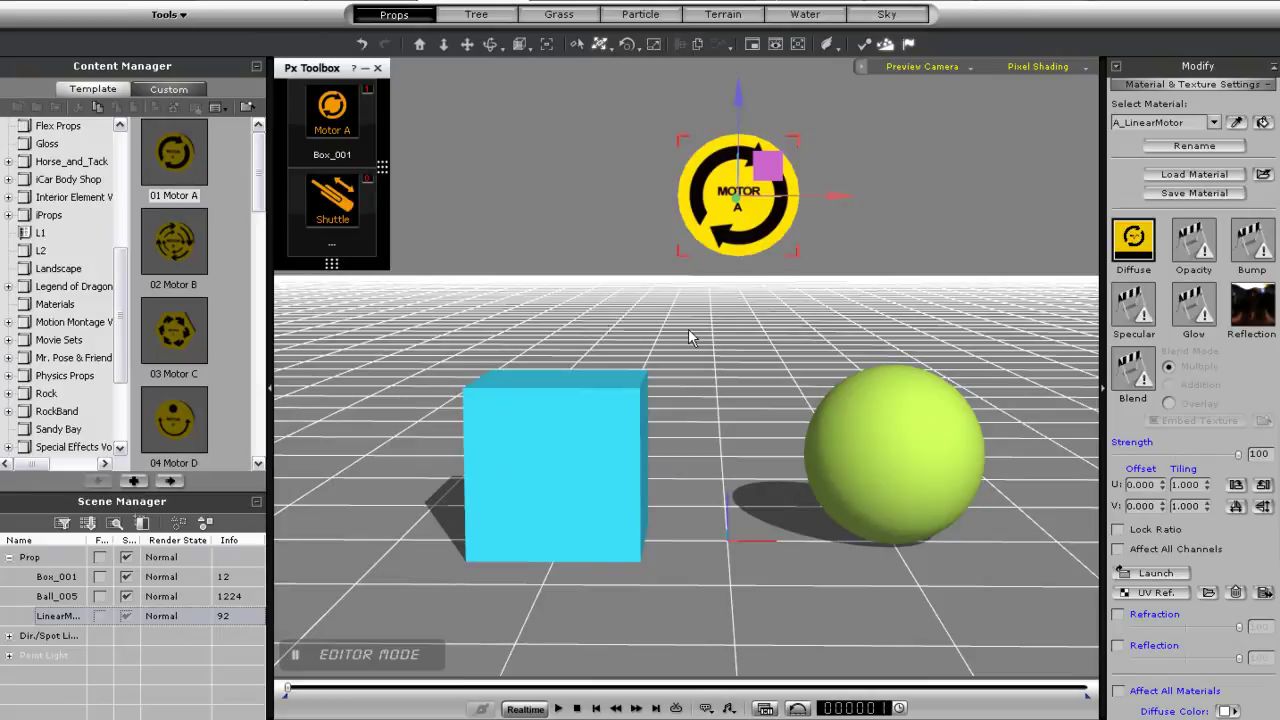
- Pick the green ball as the target of the Shuttle control
{"action": "middle_click_drag", "start_coordinate": [690, 337], "coordinate": [620, 345]}
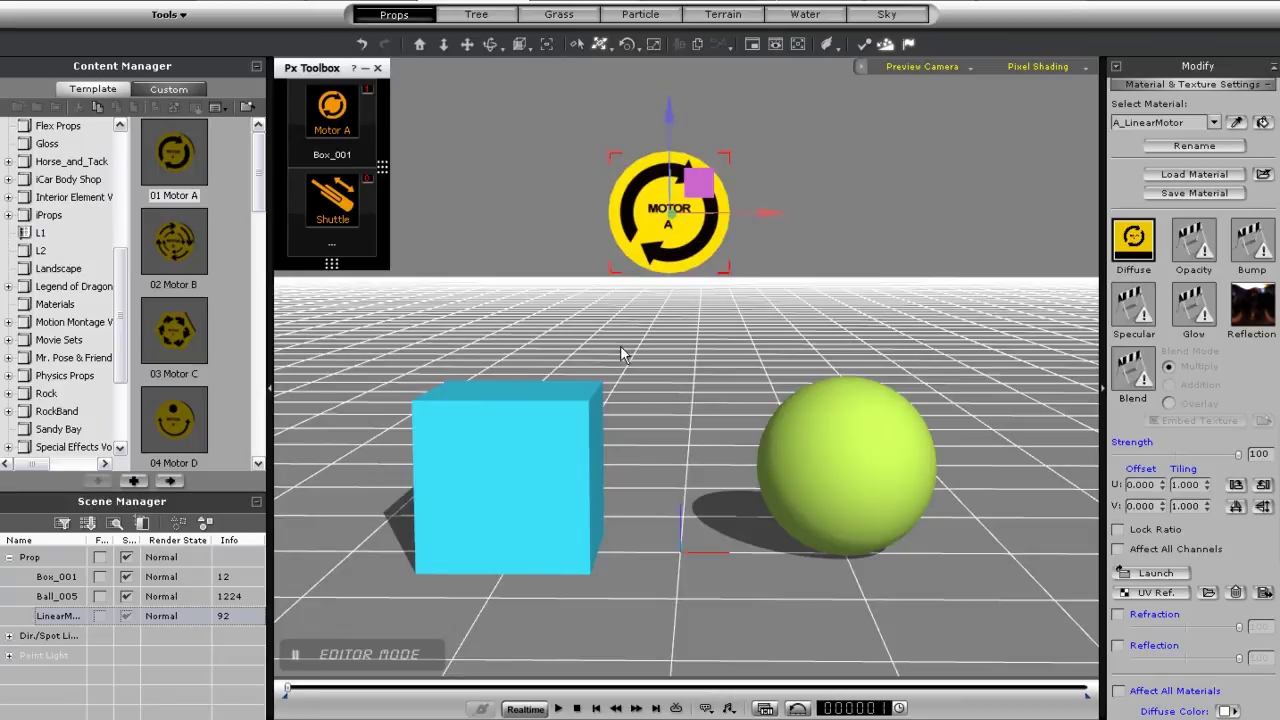
{"action": "mouse_move", "coordinate": [368, 223]}
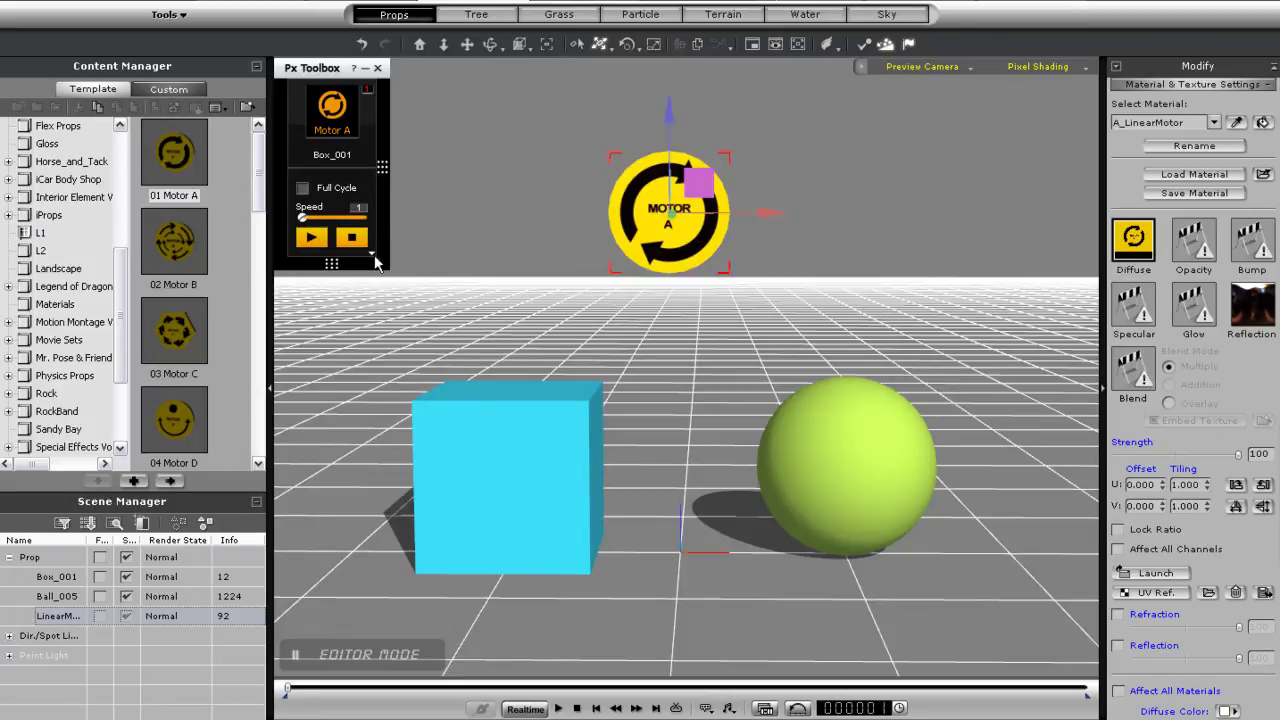
{"action": "left_click", "coordinate": [373, 254]}
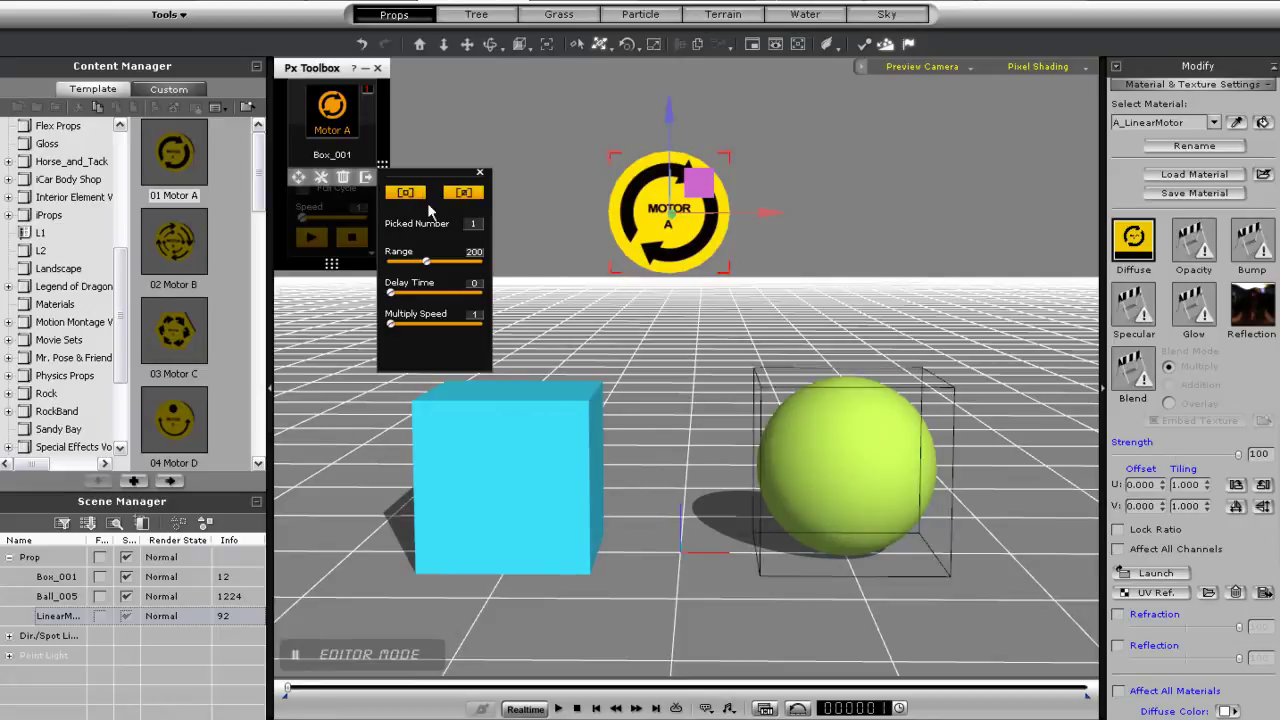
{"action": "left_click", "coordinate": [479, 173]}
- Move the blue box back in the scene, out of the ball's path
{"action": "left_click", "coordinate": [500, 422]}
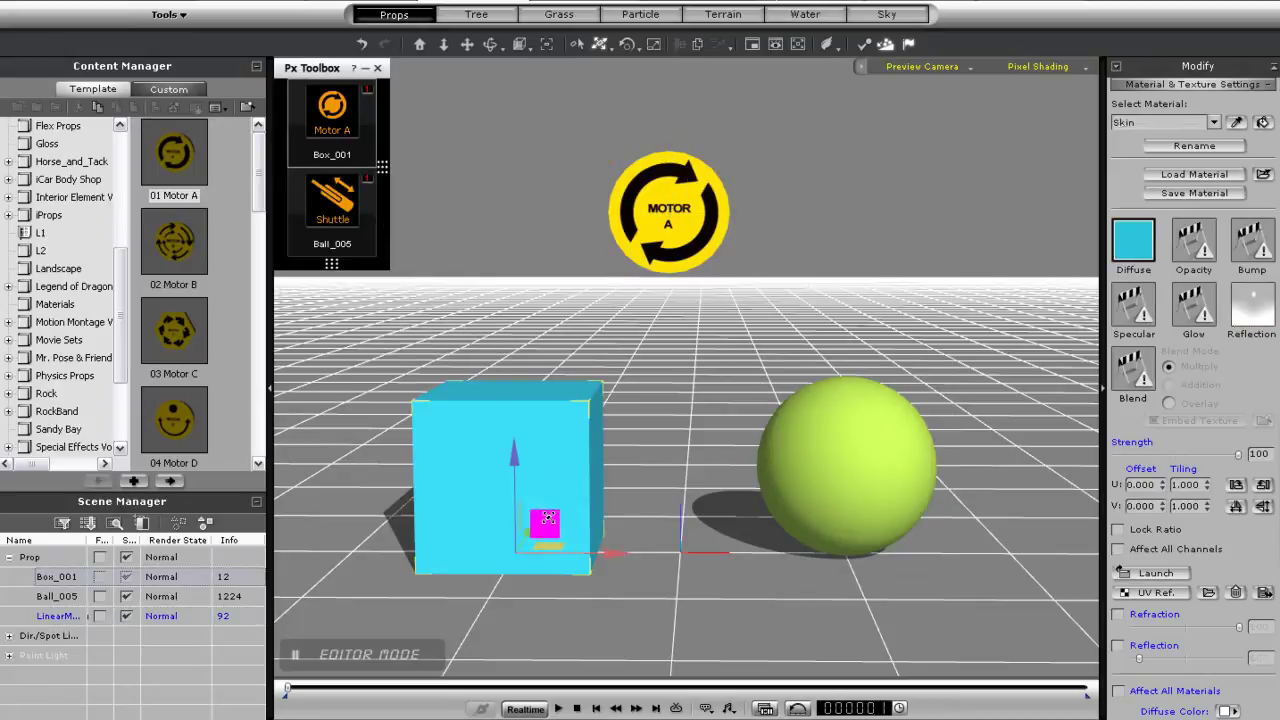
{"action": "left_click_drag", "start_coordinate": [526, 535], "coordinate": [555, 411]}
{"action": "middle_click_drag", "start_coordinate": [787, 494], "coordinate": [679, 527]}
- Run the Shuttle on the green ball and set its speed to 40
{"action": "left_click", "coordinate": [645, 494]}
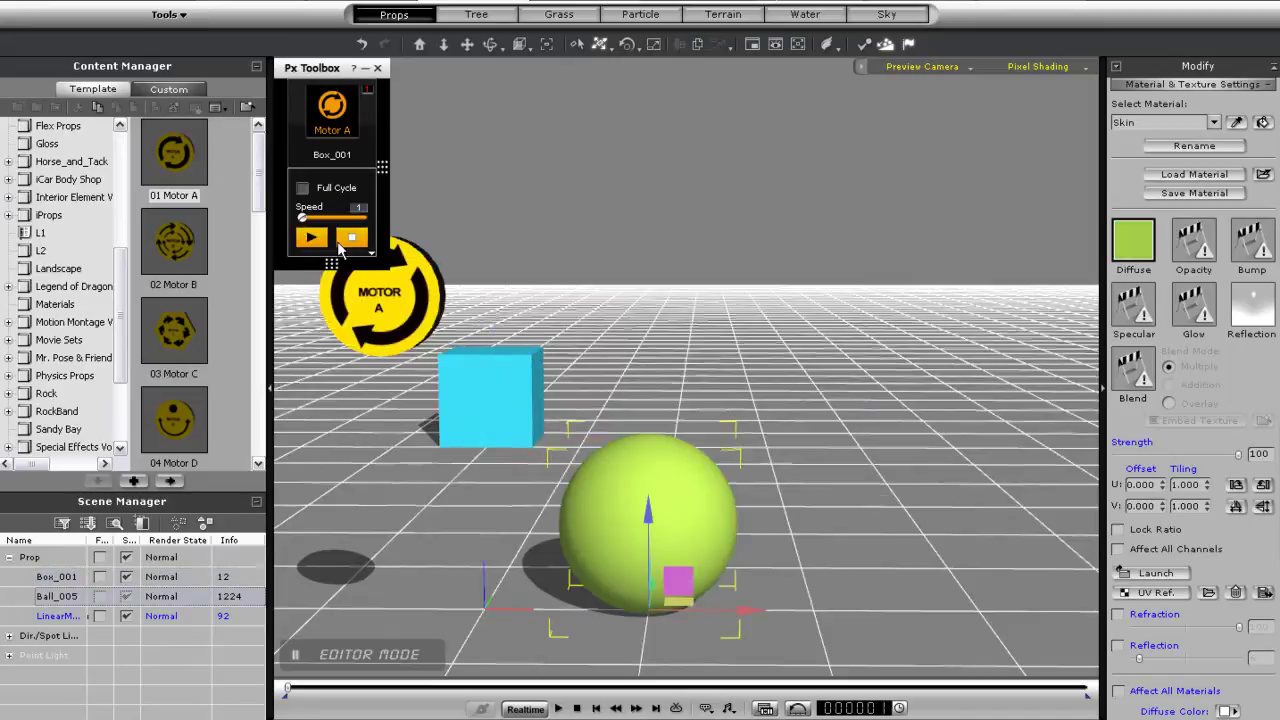
{"action": "left_click", "coordinate": [309, 238]}
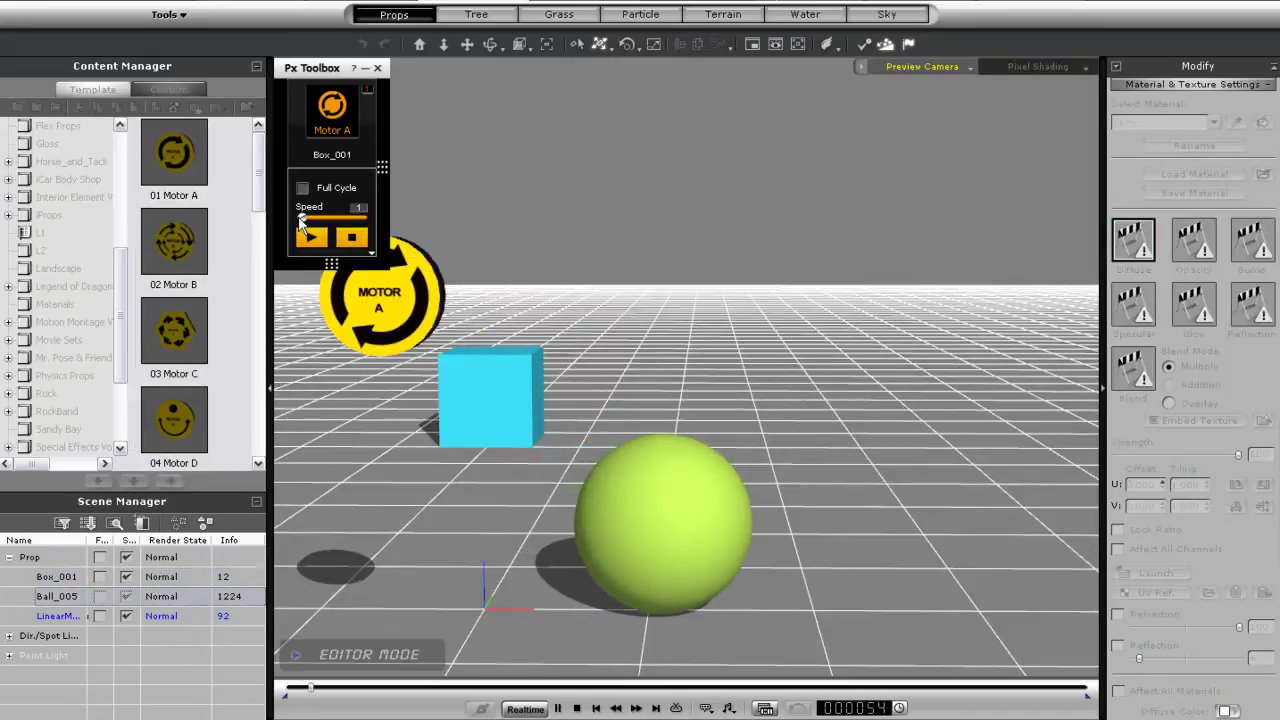
{"action": "left_click_drag", "start_coordinate": [302, 218], "coordinate": [370, 225]}
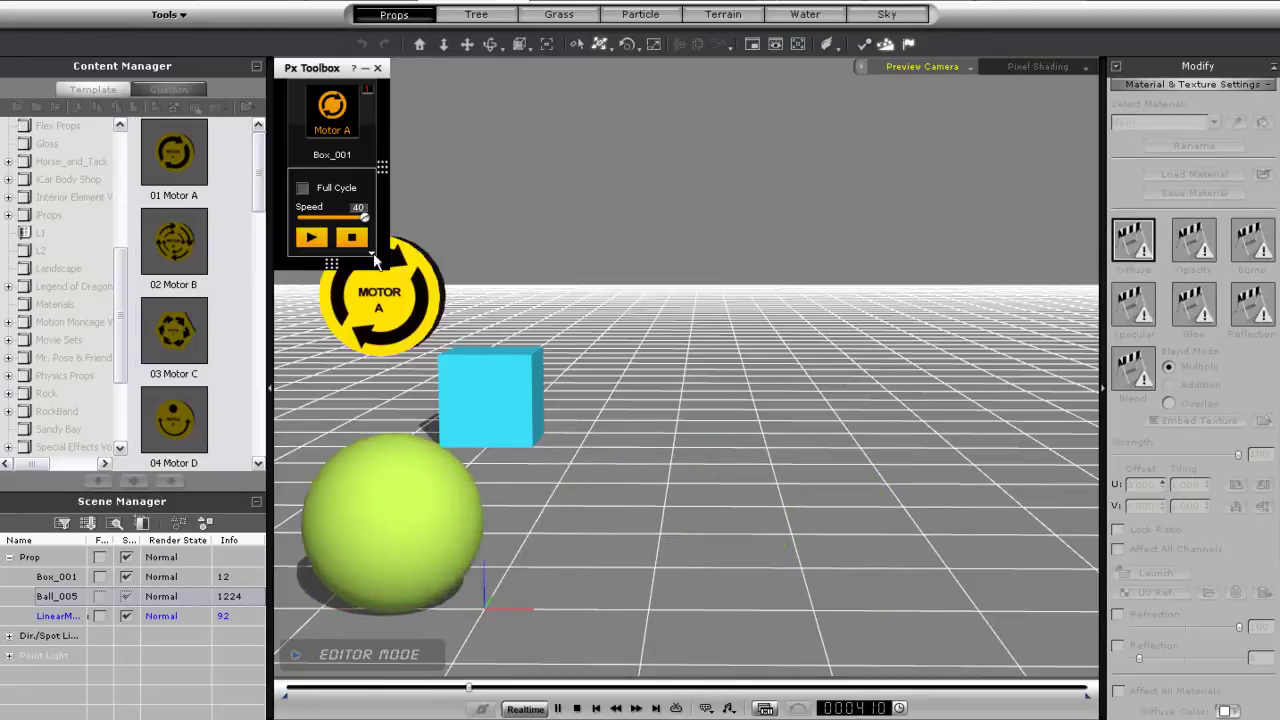
- Set the Shuttle's range to about 65 and run it again on the green ball
{"action": "left_click", "coordinate": [373, 256]}
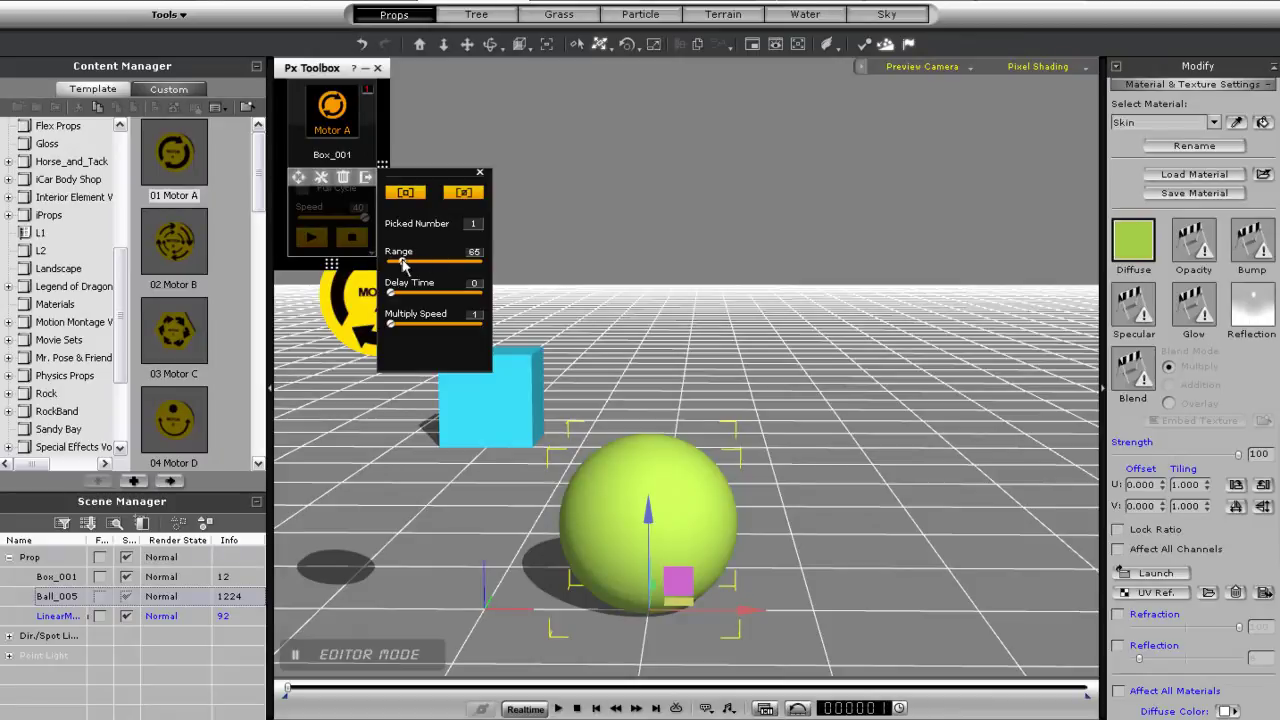
{"action": "left_click", "coordinate": [480, 173]}
{"action": "left_click", "coordinate": [305, 242]}
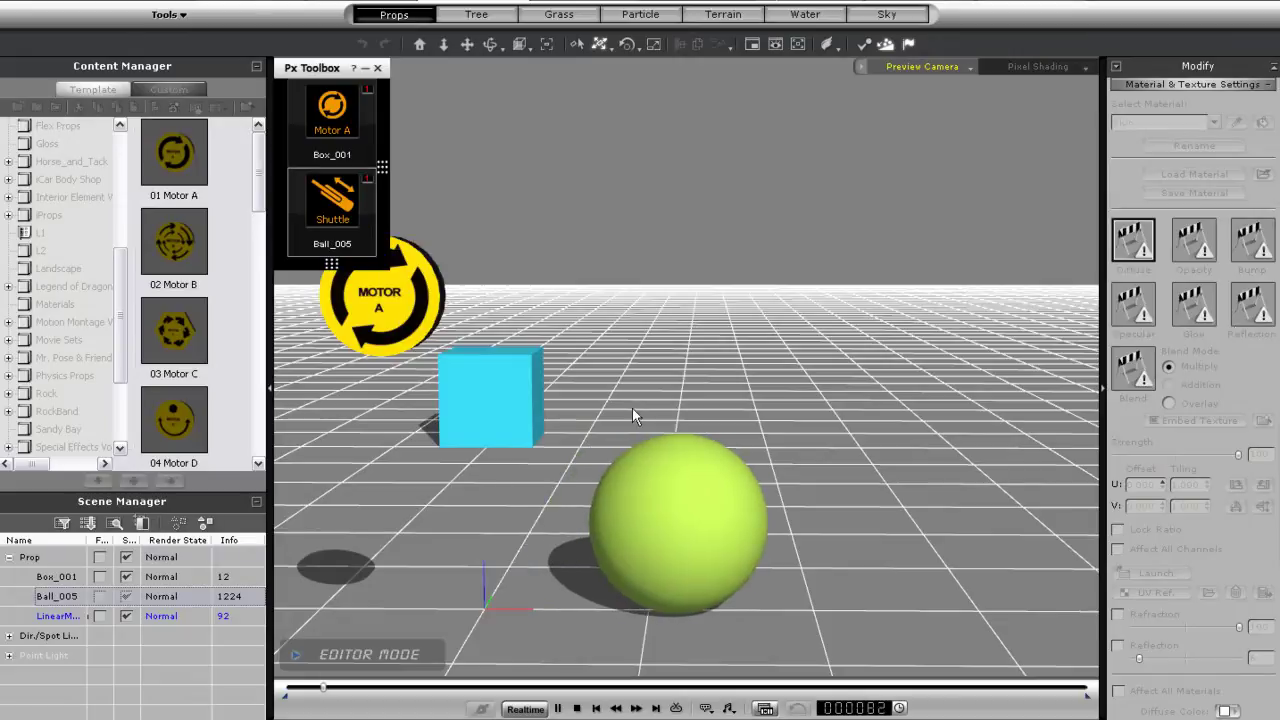
{"action": "middle_click_drag", "start_coordinate": [658, 422], "coordinate": [733, 378]}
{"action": "mouse_move", "coordinate": [354, 240]}
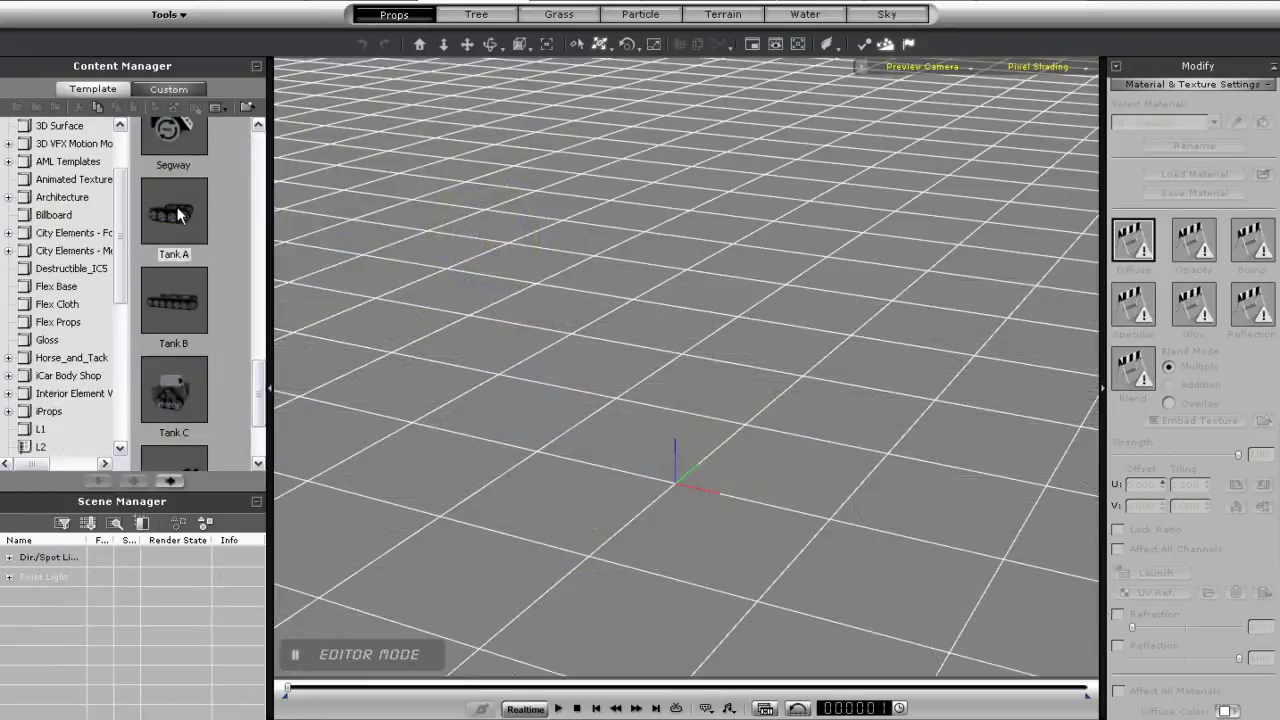
- Add the Tank A template to the empty scene near the origin
{"action": "left_click_drag", "start_coordinate": [178, 215], "coordinate": [633, 480]}
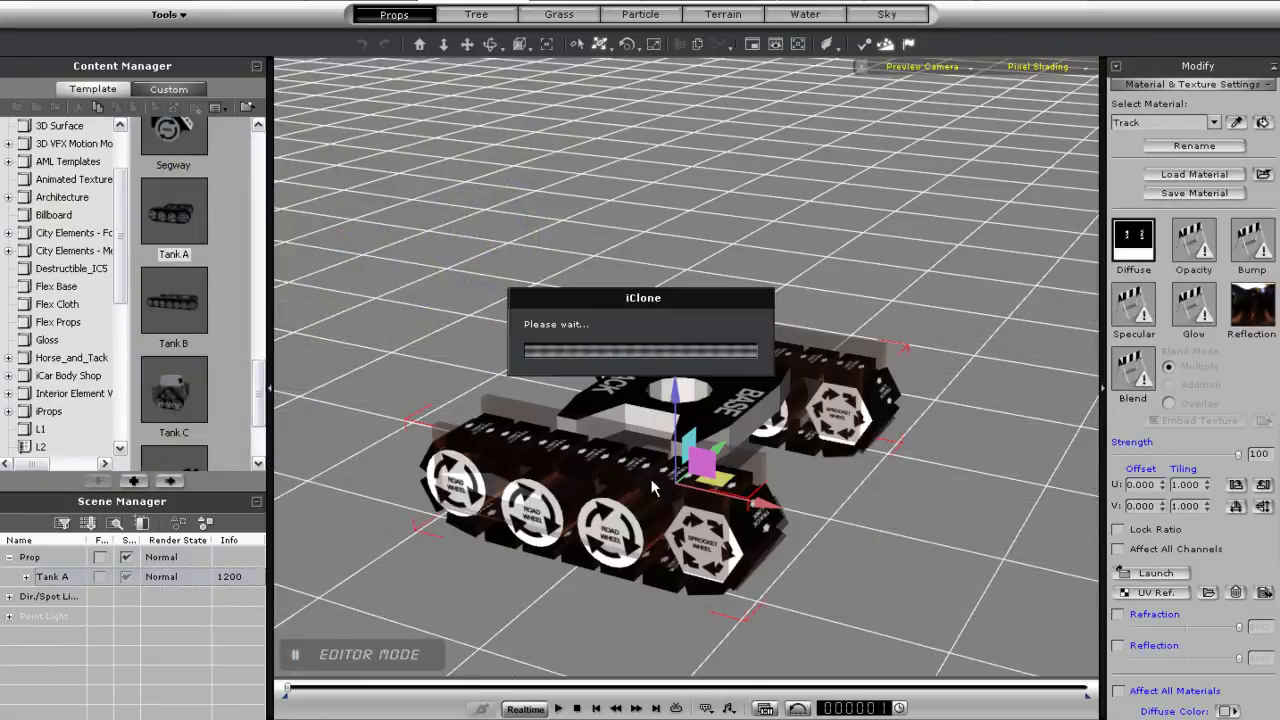
- Add the Infinite Plane template from Physics Props to the ground beside the tank
{"action": "middle_click_drag", "start_coordinate": [731, 530], "coordinate": [725, 454]}
{"action": "middle_click_drag", "start_coordinate": [715, 392], "coordinate": [717, 474]}
{"action": "scroll", "coordinate": [728, 505], "scroll_direction": "down", "scroll_amount": 1}
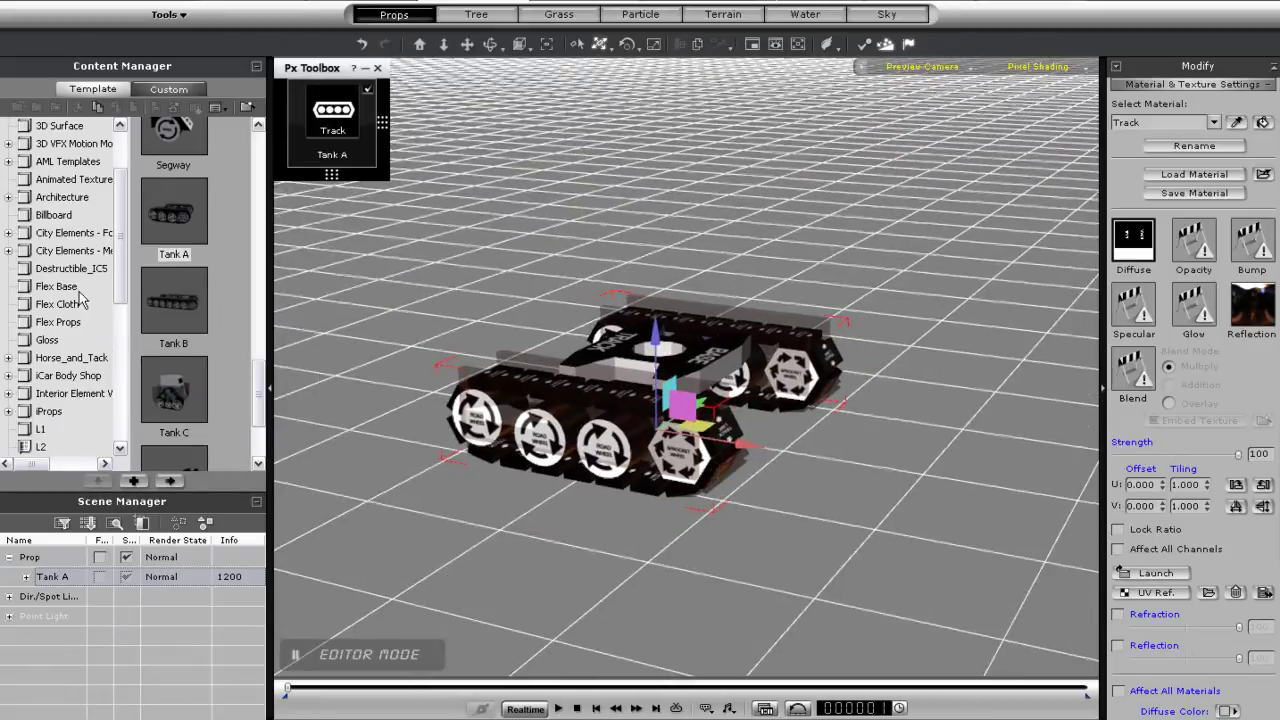
{"action": "left_click_drag", "start_coordinate": [122, 254], "coordinate": [920, 485]}
{"action": "left_click", "coordinate": [65, 357]}
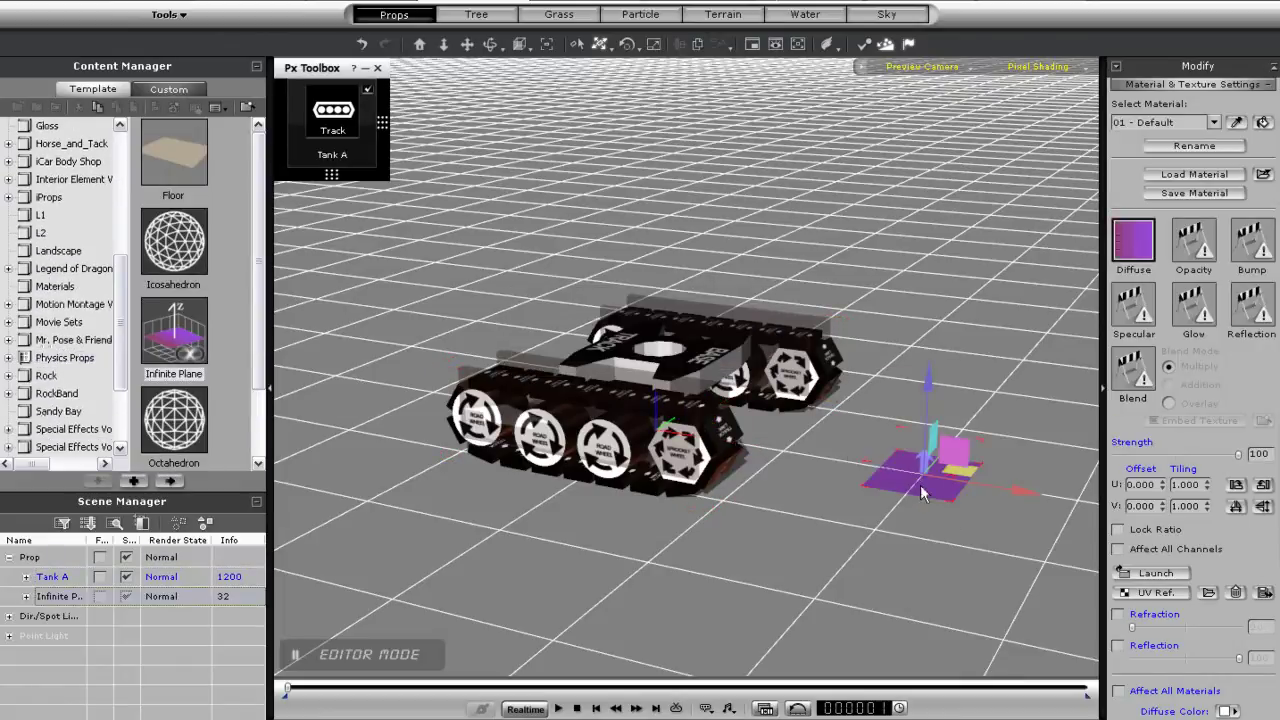
{"action": "middle_click_drag", "start_coordinate": [846, 400], "coordinate": [757, 439]}
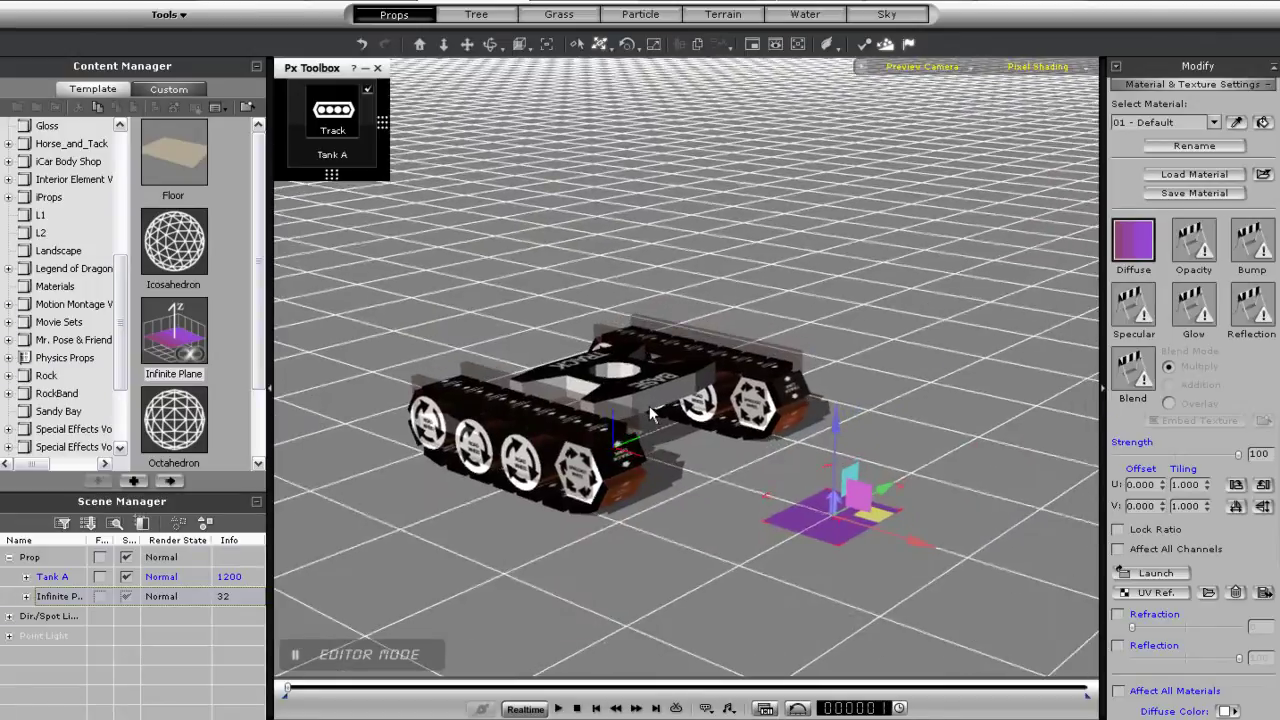
- Run the Tank A track control to drive the tank and stop the playback
{"action": "left_click", "coordinate": [333, 110]}
{"action": "left_click", "coordinate": [311, 150]}
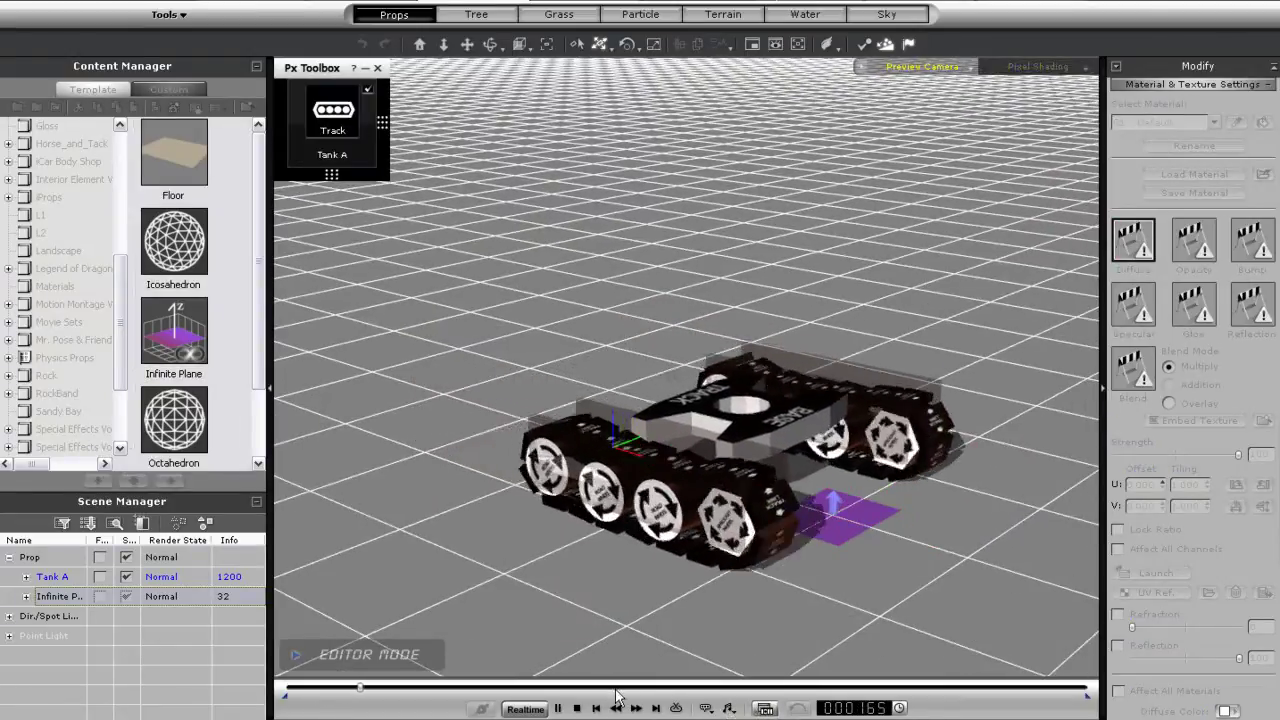
{"action": "left_click", "coordinate": [577, 708]}
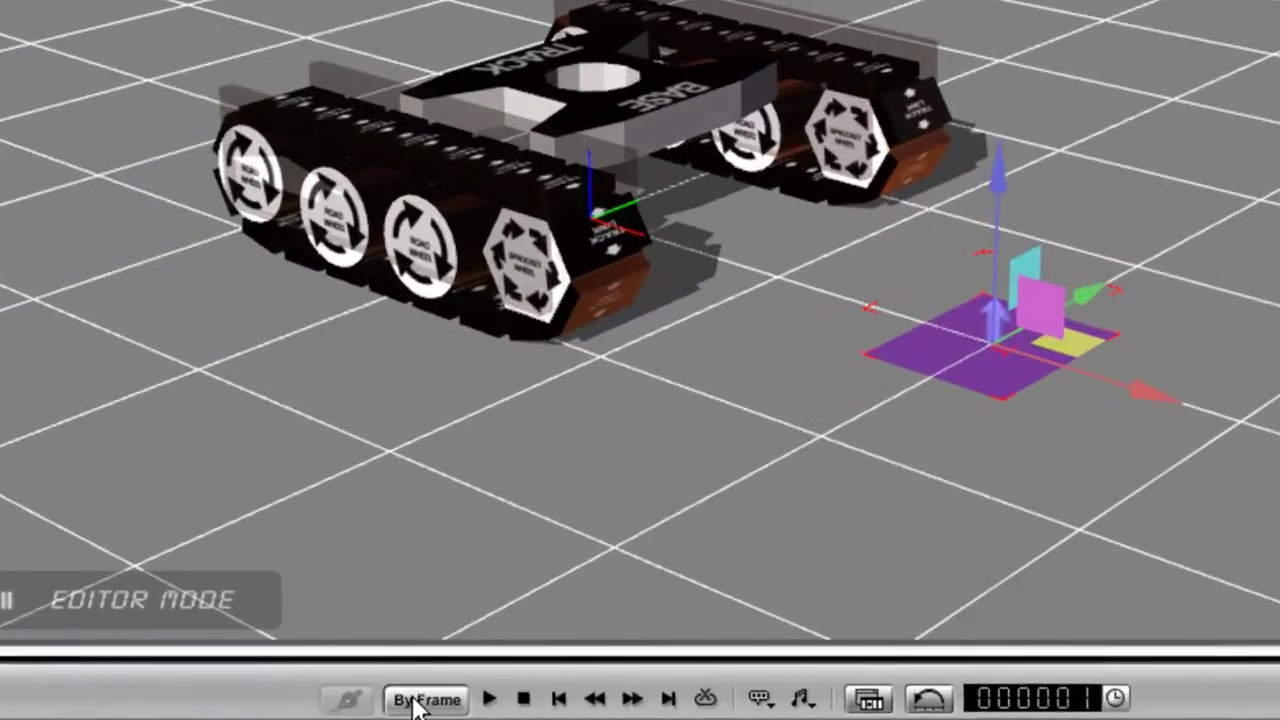
- Set playback to By Frame mode, then drive the tank with its track control and stop it
{"action": "left_click", "coordinate": [420, 700]}
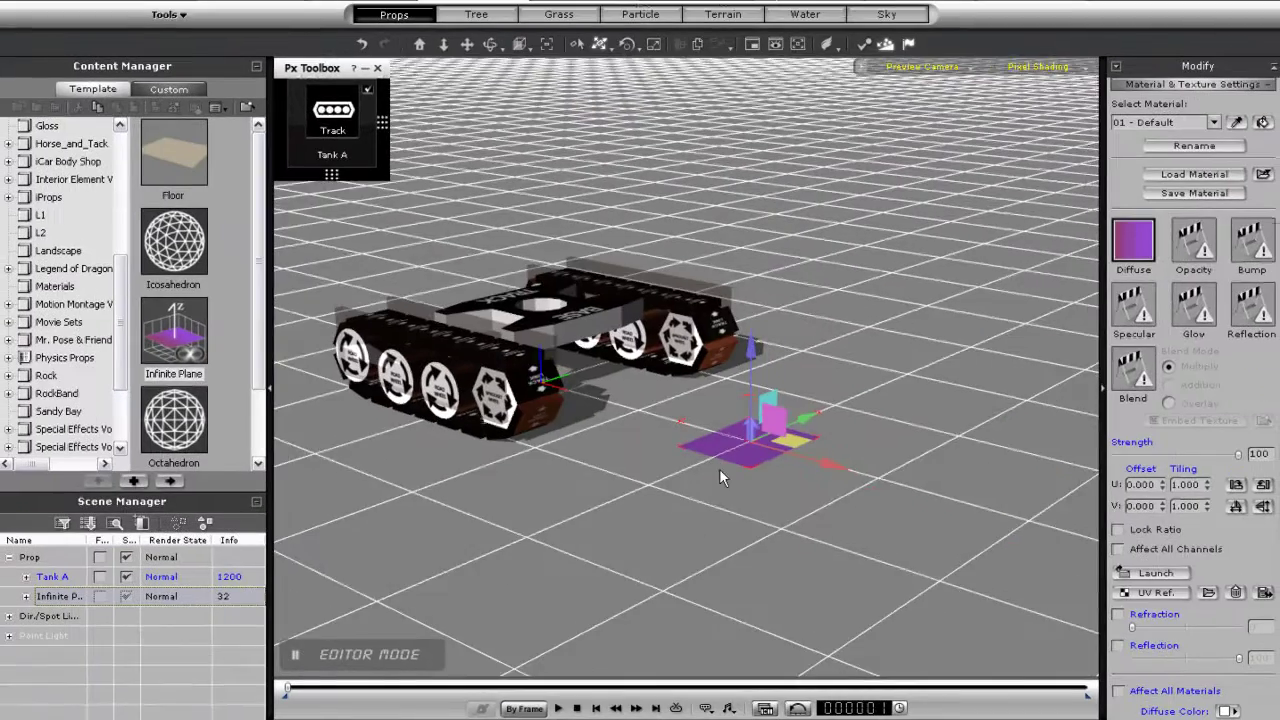
{"action": "left_click", "coordinate": [312, 148]}
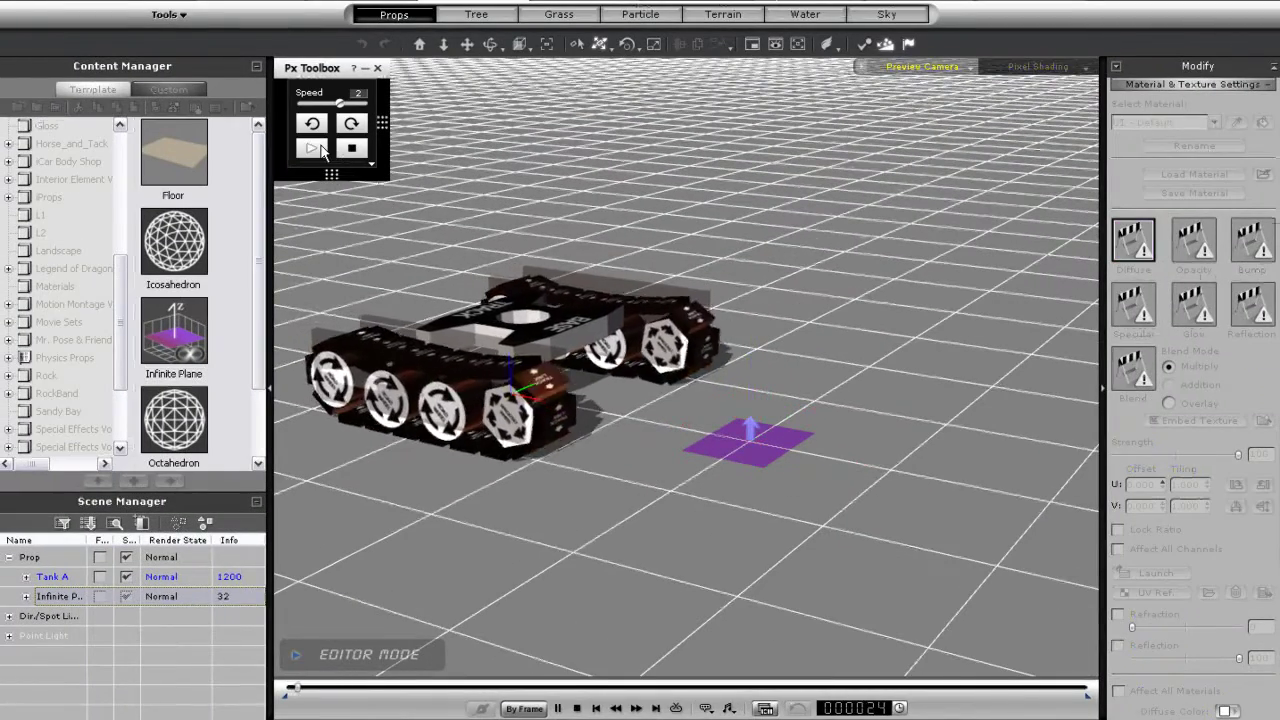
{"action": "left_click", "coordinate": [331, 174]}
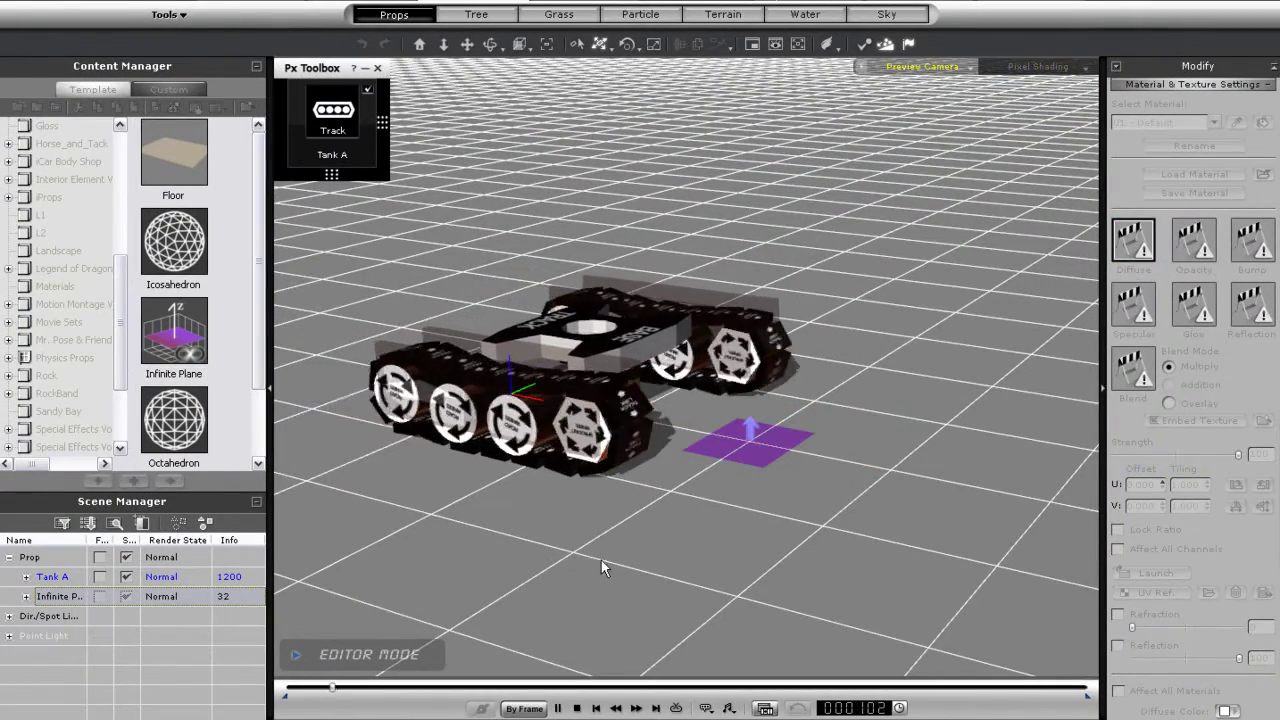
{"action": "left_click", "coordinate": [577, 708]}
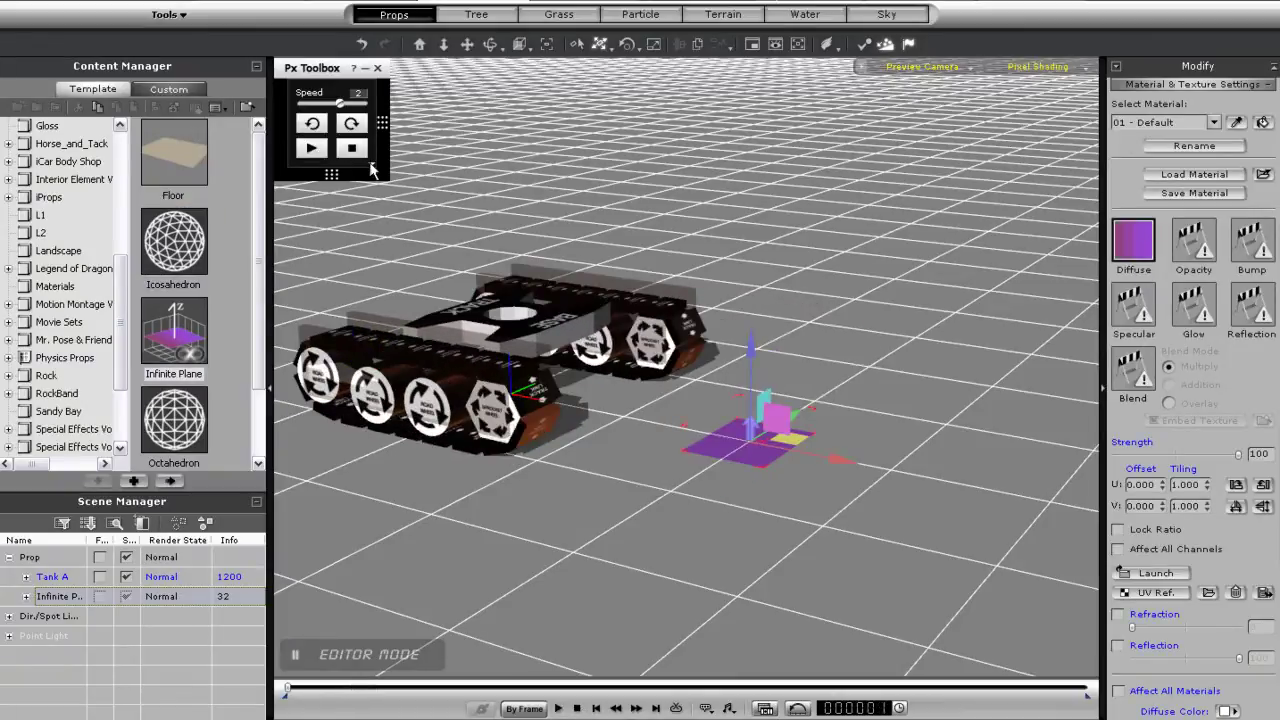
- Open the Tank A track control's settings to examine the Max Speed option, then close them
{"action": "right_click", "coordinate": [369, 162]}
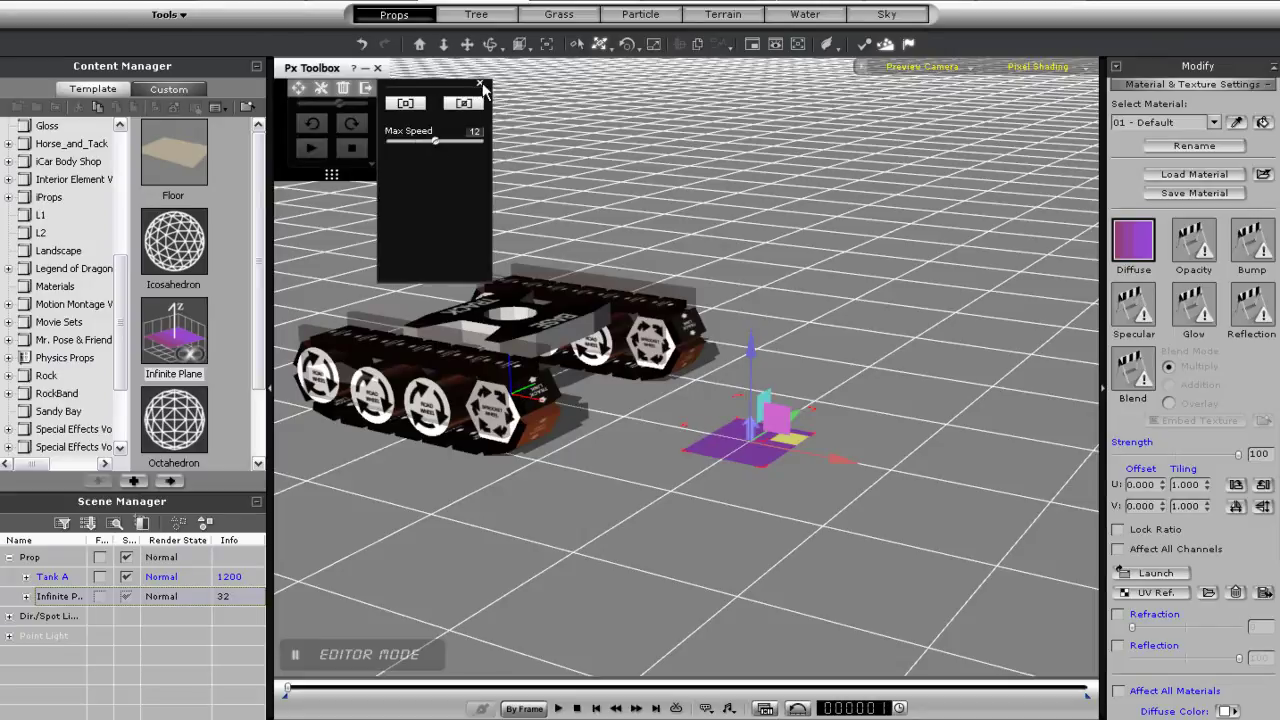
{"action": "left_click", "coordinate": [480, 84]}
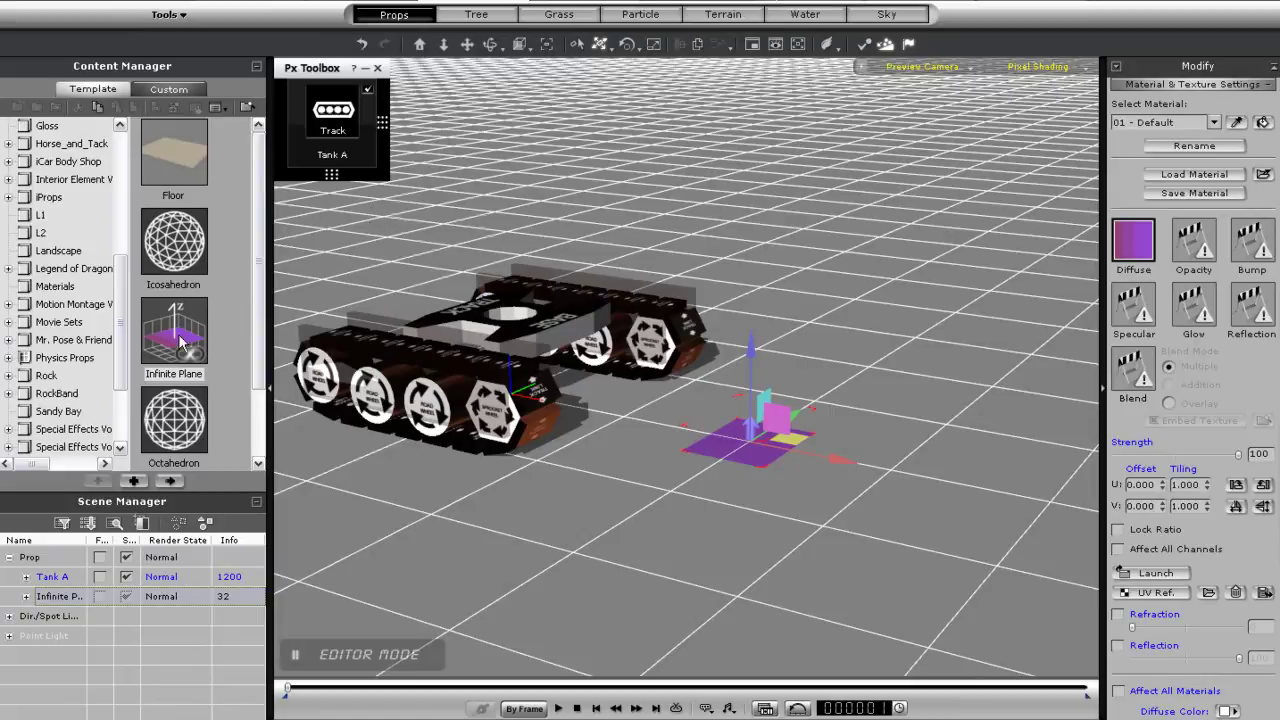
- Add the Excavator template from the L2 folder to the scene at the purple plane
{"action": "left_click", "coordinate": [41, 232]}
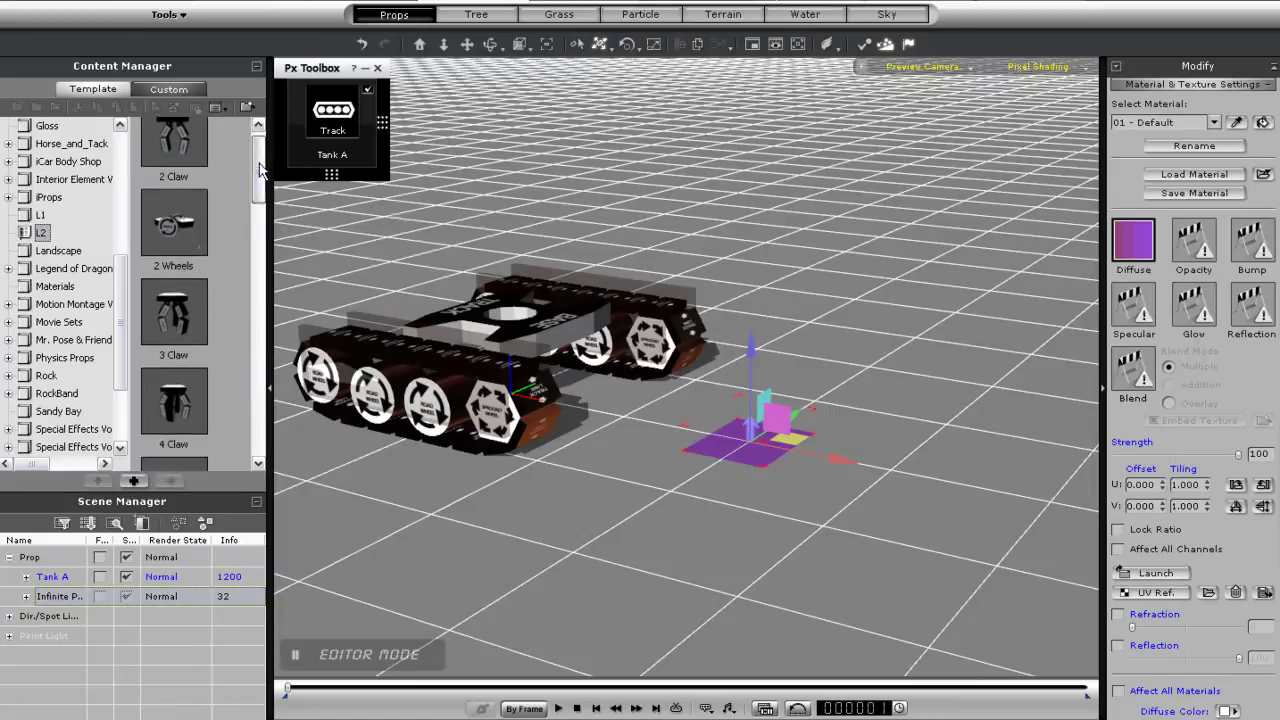
{"action": "left_click_drag", "start_coordinate": [267, 220], "coordinate": [263, 300]}
{"action": "left_click_drag", "start_coordinate": [174, 237], "coordinate": [768, 418]}
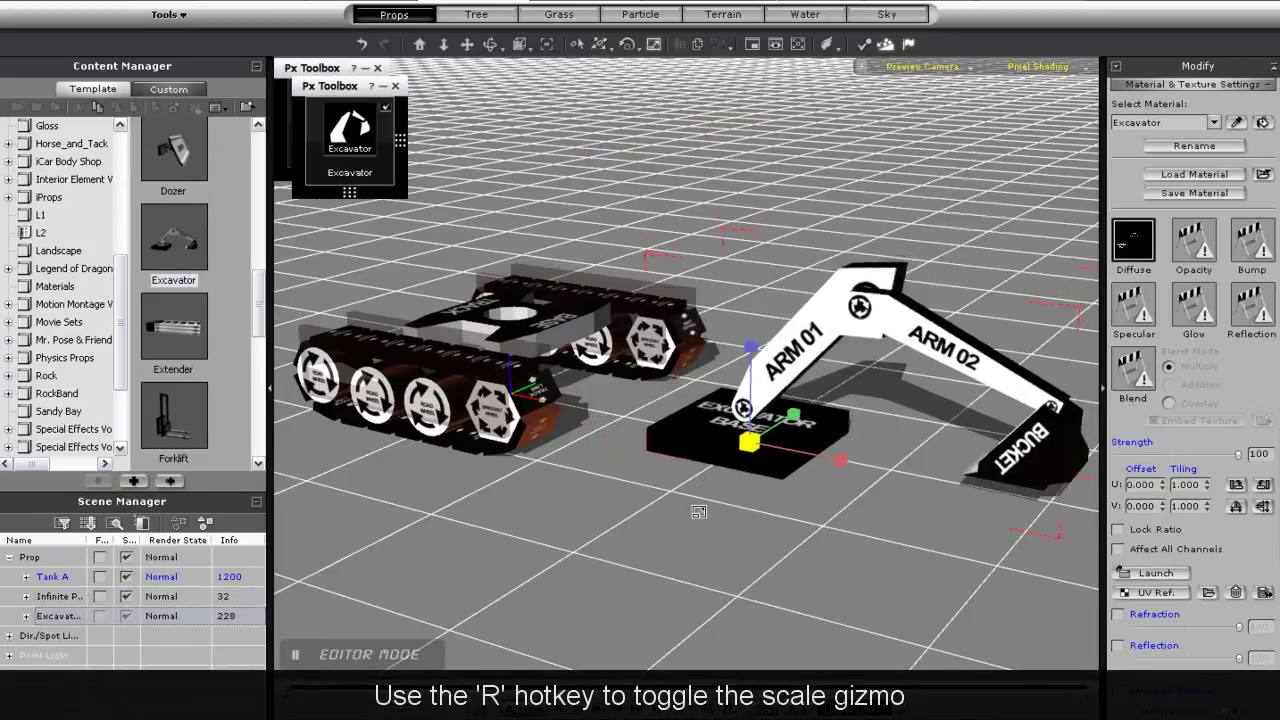
- Scale the excavator down and place it on top of the tank's track base
{"action": "key", "text": "r"}
{"action": "left_click_drag", "start_coordinate": [746, 370], "coordinate": [579, 322]}
{"action": "left_click_drag", "start_coordinate": [512, 233], "coordinate": [510, 229]}
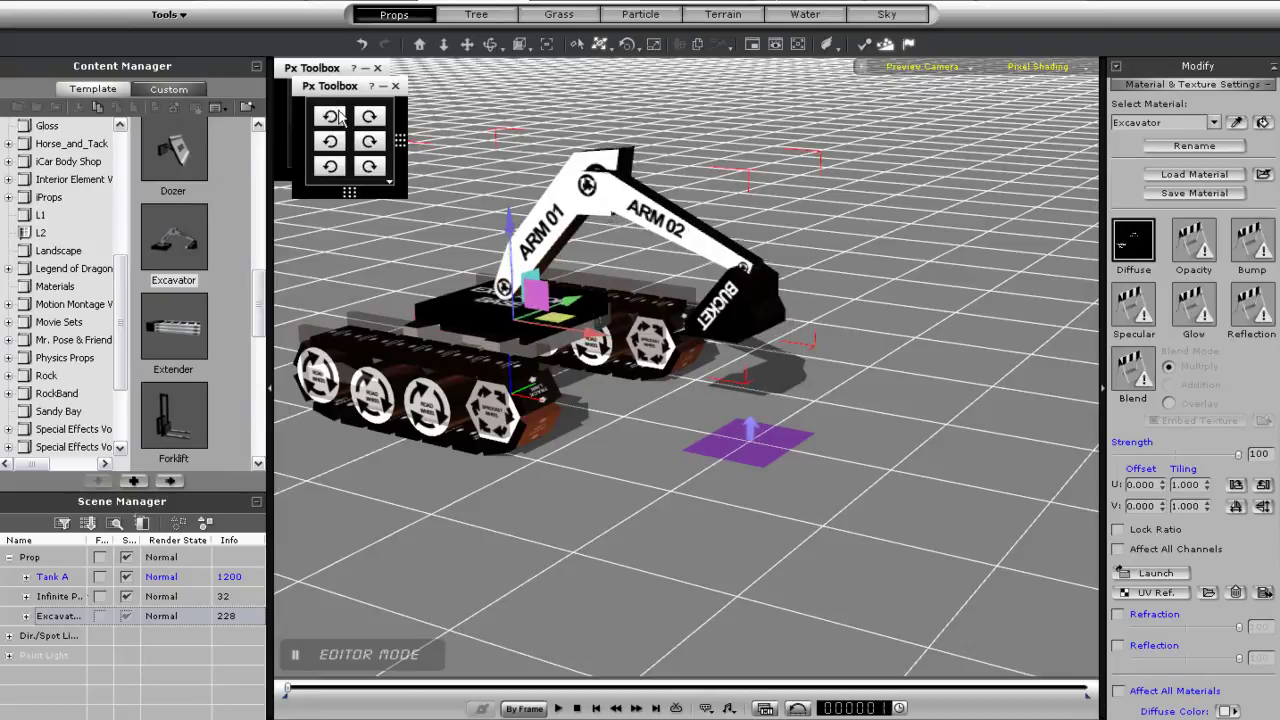
- Place the Excavator toolbox below the Track toolbox and test the rotation of Arm 01
{"action": "left_click_drag", "start_coordinate": [336, 90], "coordinate": [314, 191]}
{"action": "left_click", "coordinate": [329, 225]}
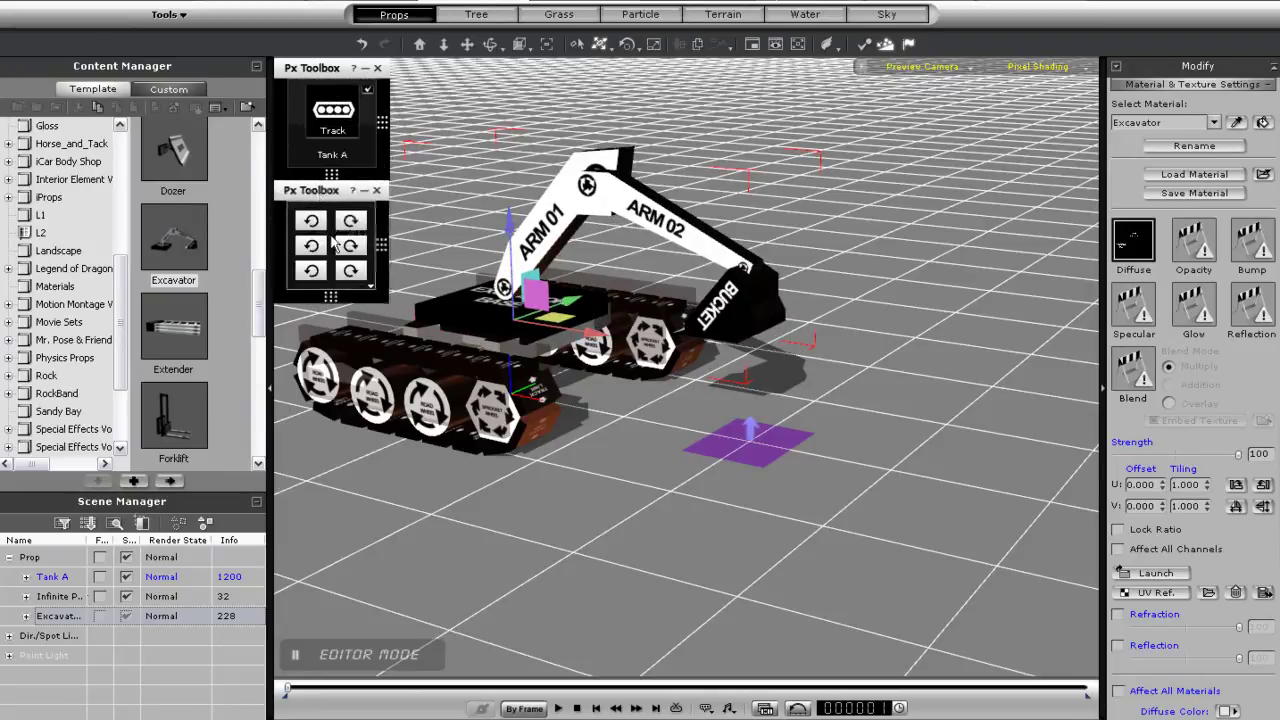
{"action": "left_click", "coordinate": [318, 226]}
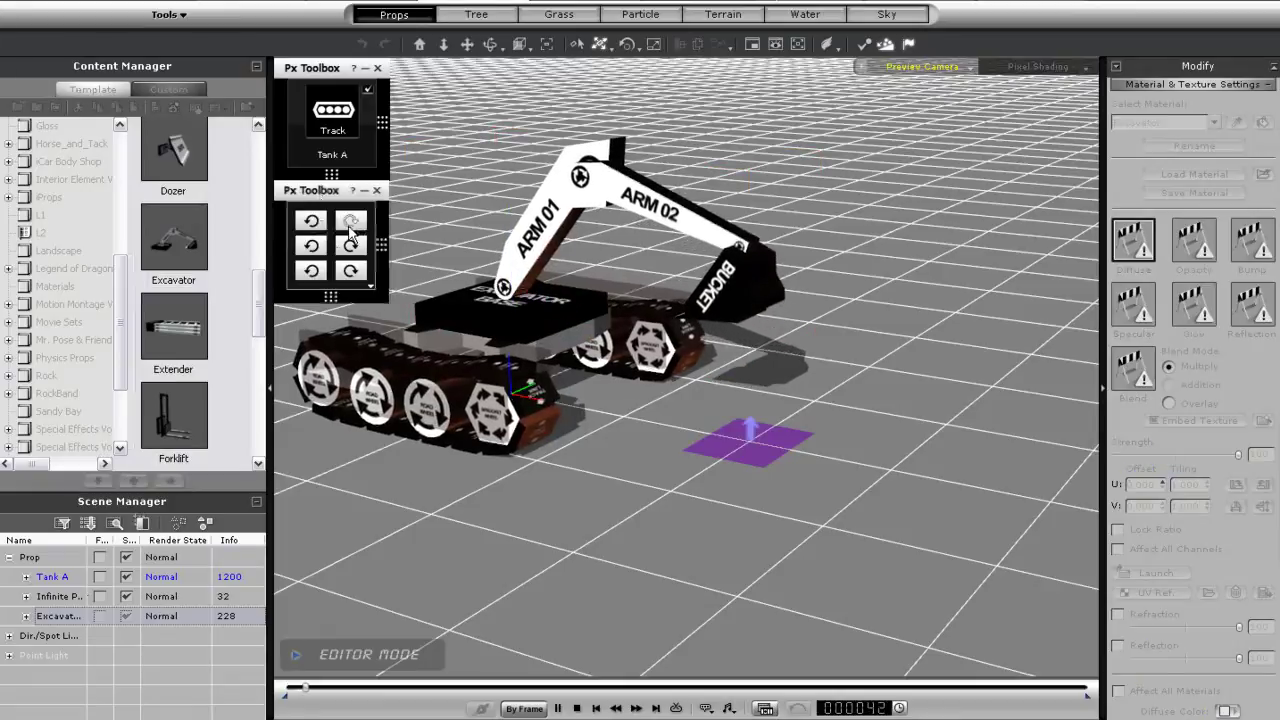
- Open the Excavator control's settings and link the excavator to Tank A
{"action": "left_click", "coordinate": [371, 287]}
{"action": "left_click_drag", "start_coordinate": [389, 328], "coordinate": [414, 334]}
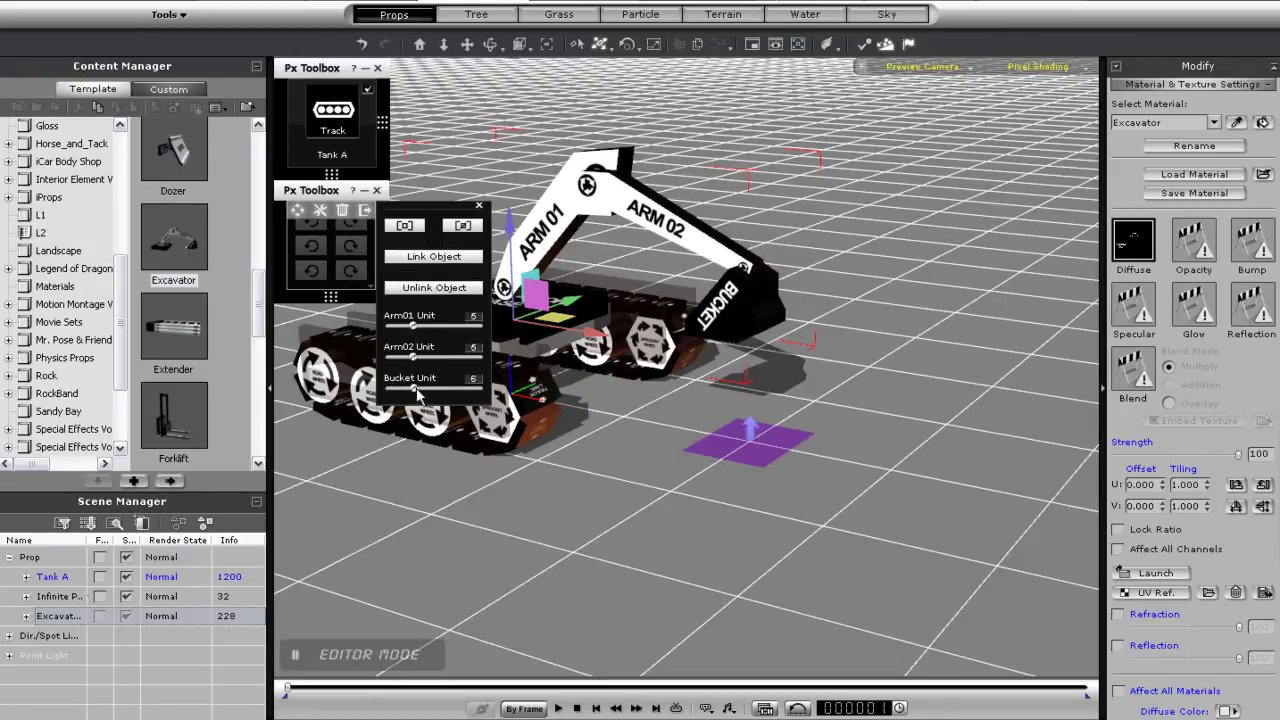
{"action": "left_click", "coordinate": [436, 258]}
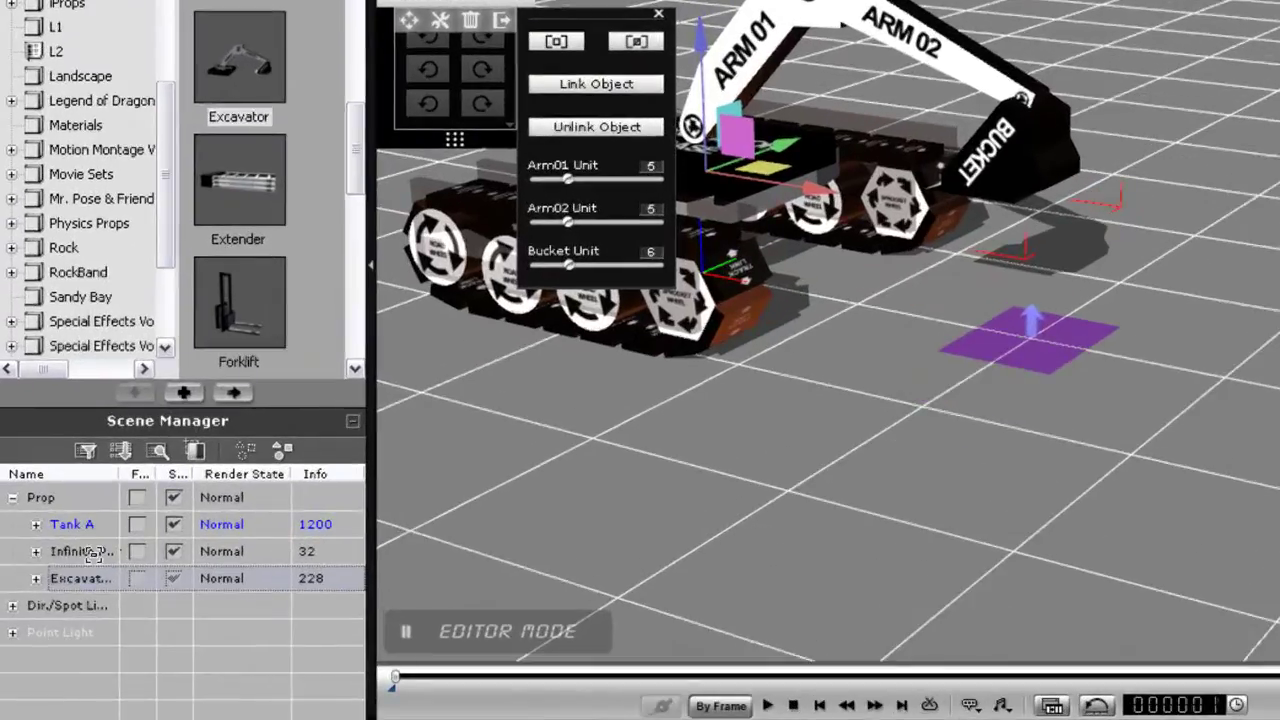
{"action": "left_click", "coordinate": [53, 577]}
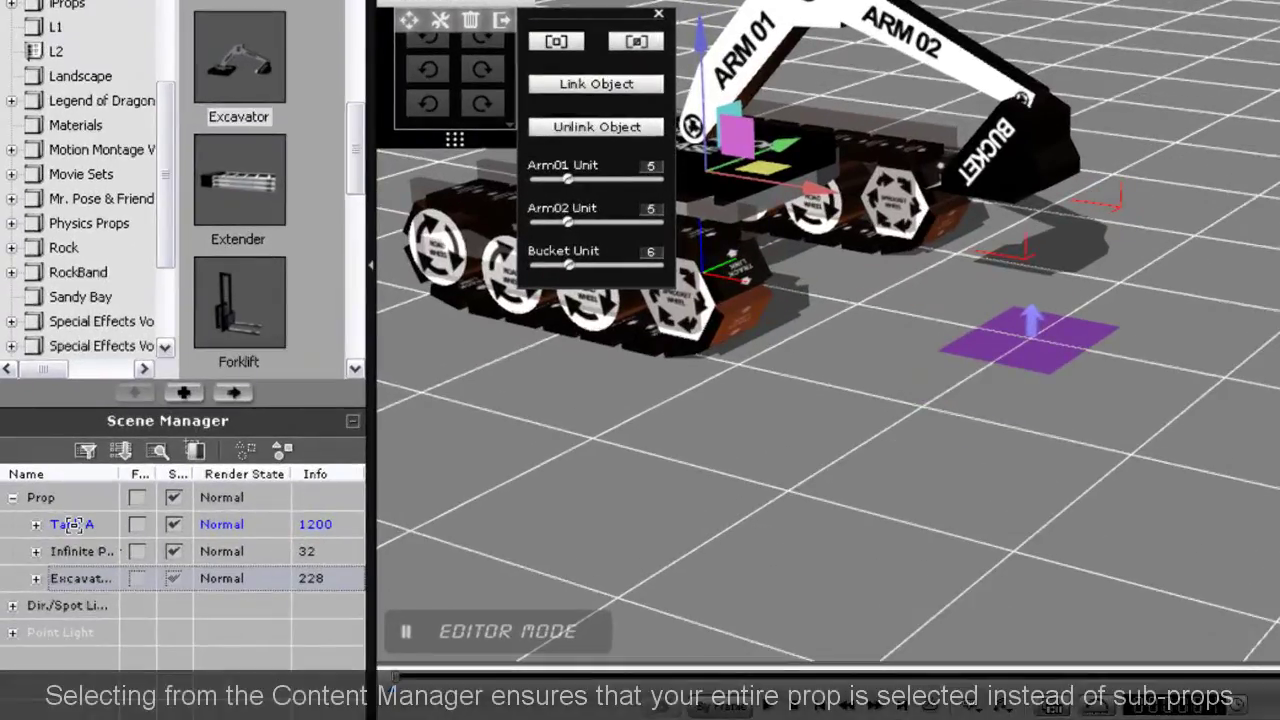
{"action": "left_click", "coordinate": [659, 15]}
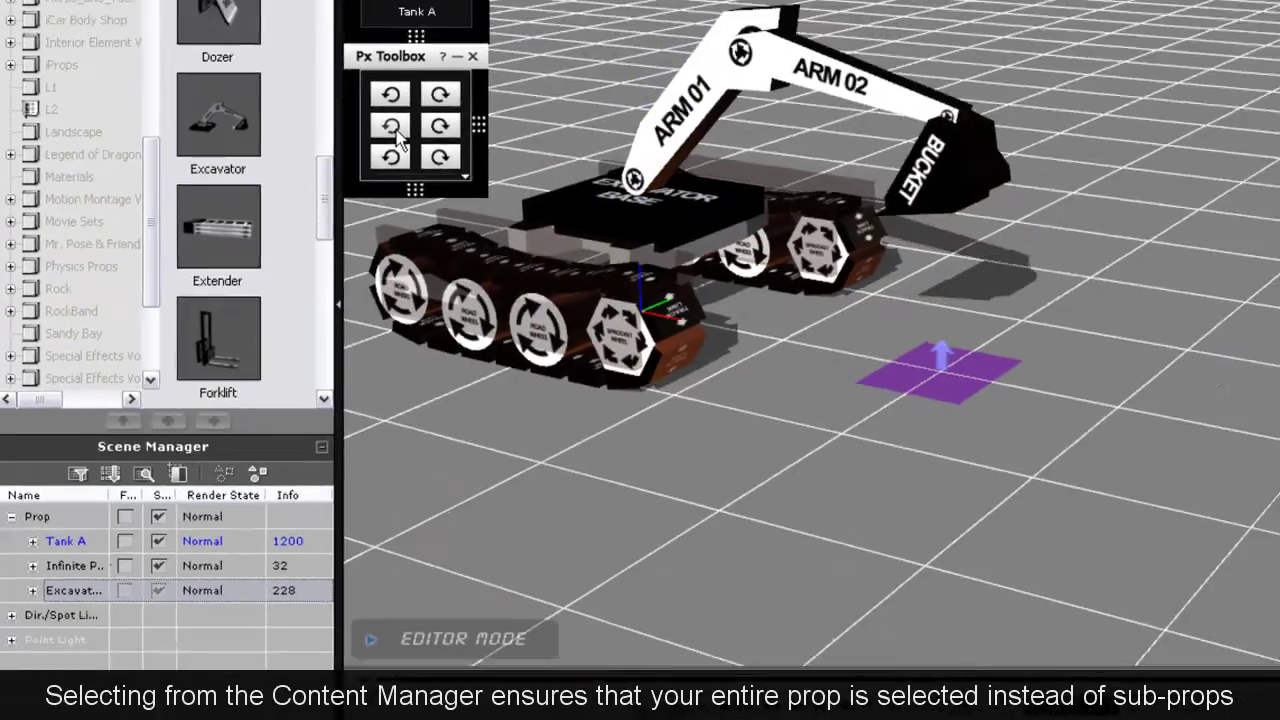
- Raise Arm 02 and lower Arm 01 of the excavator, then start driving the tank
{"action": "left_click", "coordinate": [397, 130]}
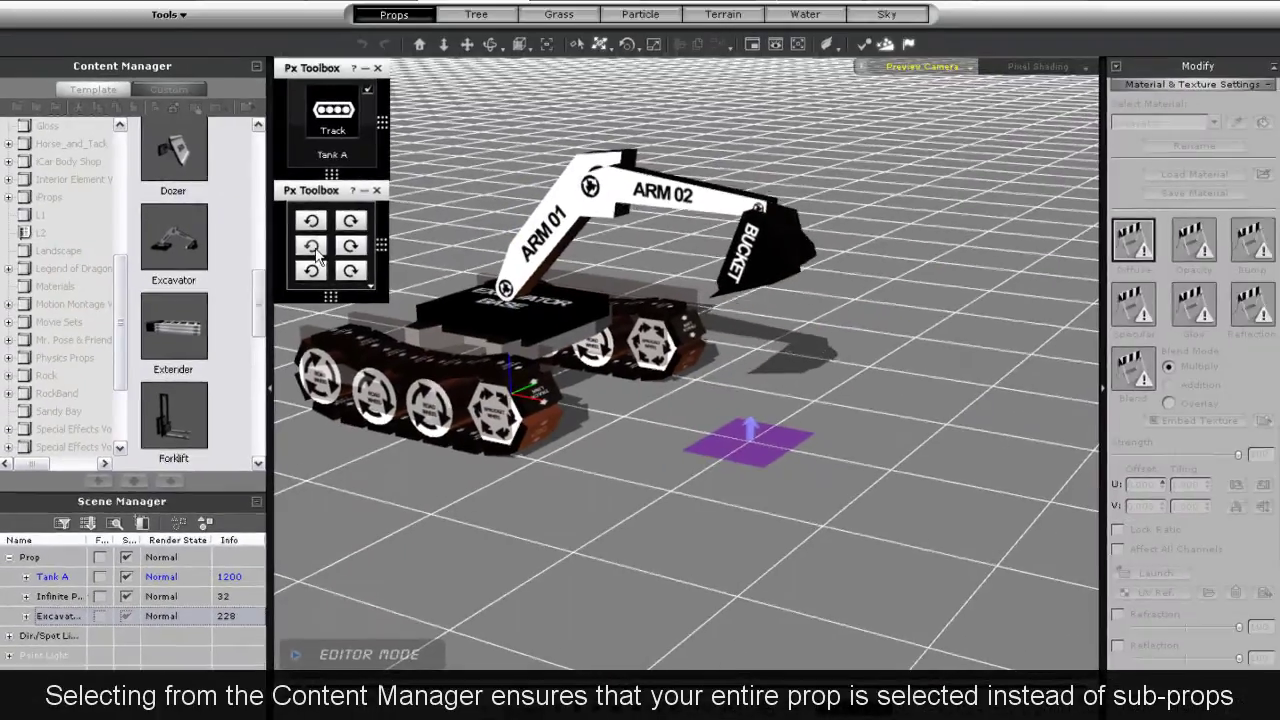
{"action": "left_click", "coordinate": [434, 98]}
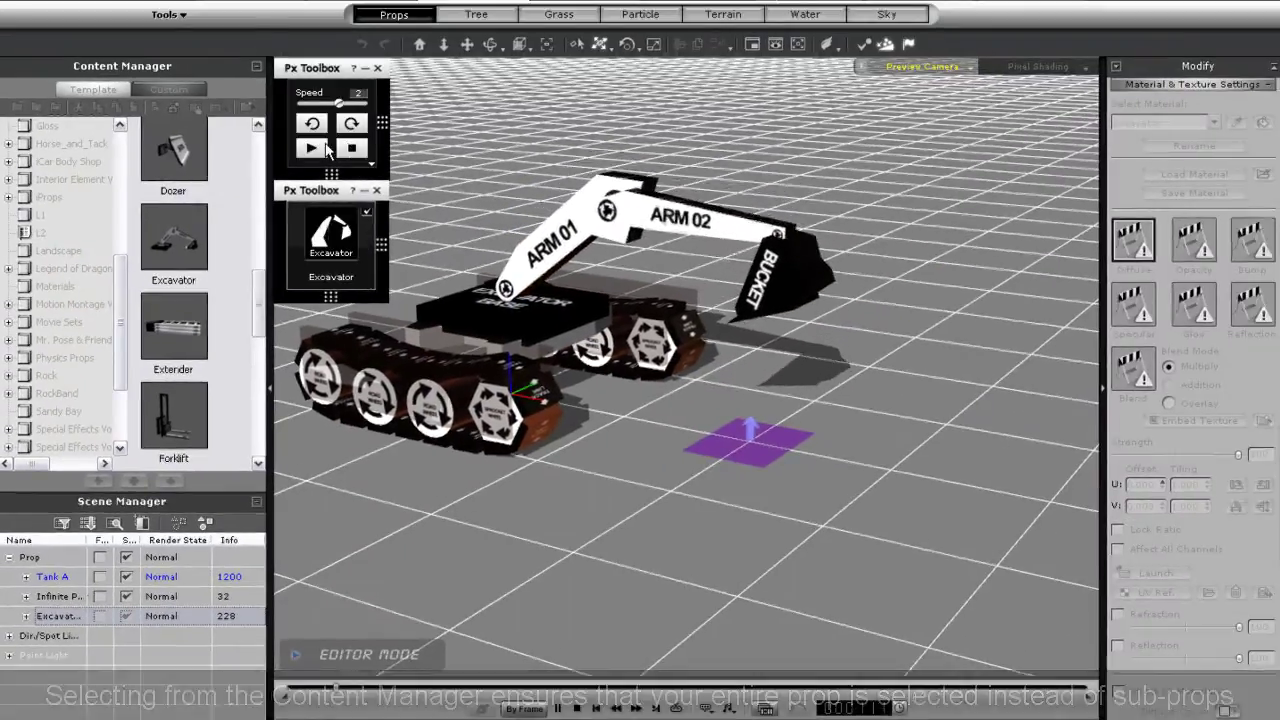
{"action": "left_click", "coordinate": [318, 149]}
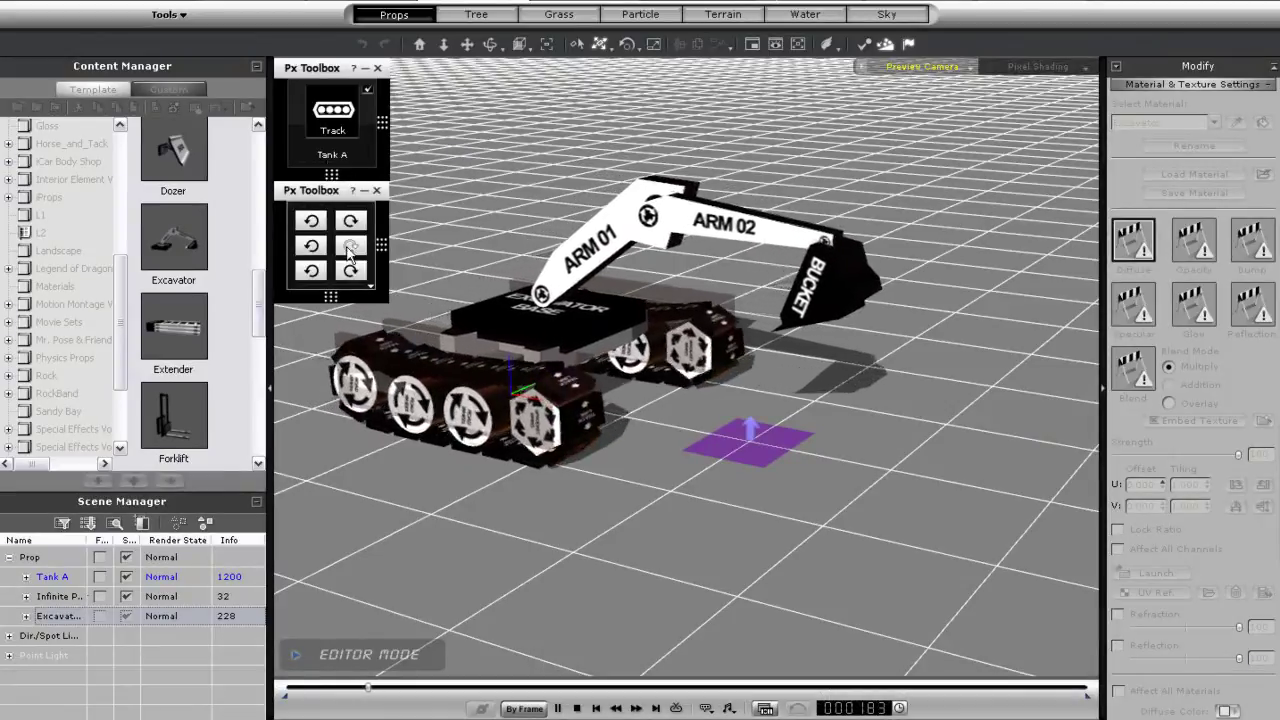
- Swing the excavator's Arm 01 and Arm 02 in both directions while the tank drives
{"action": "left_click", "coordinate": [348, 248]}
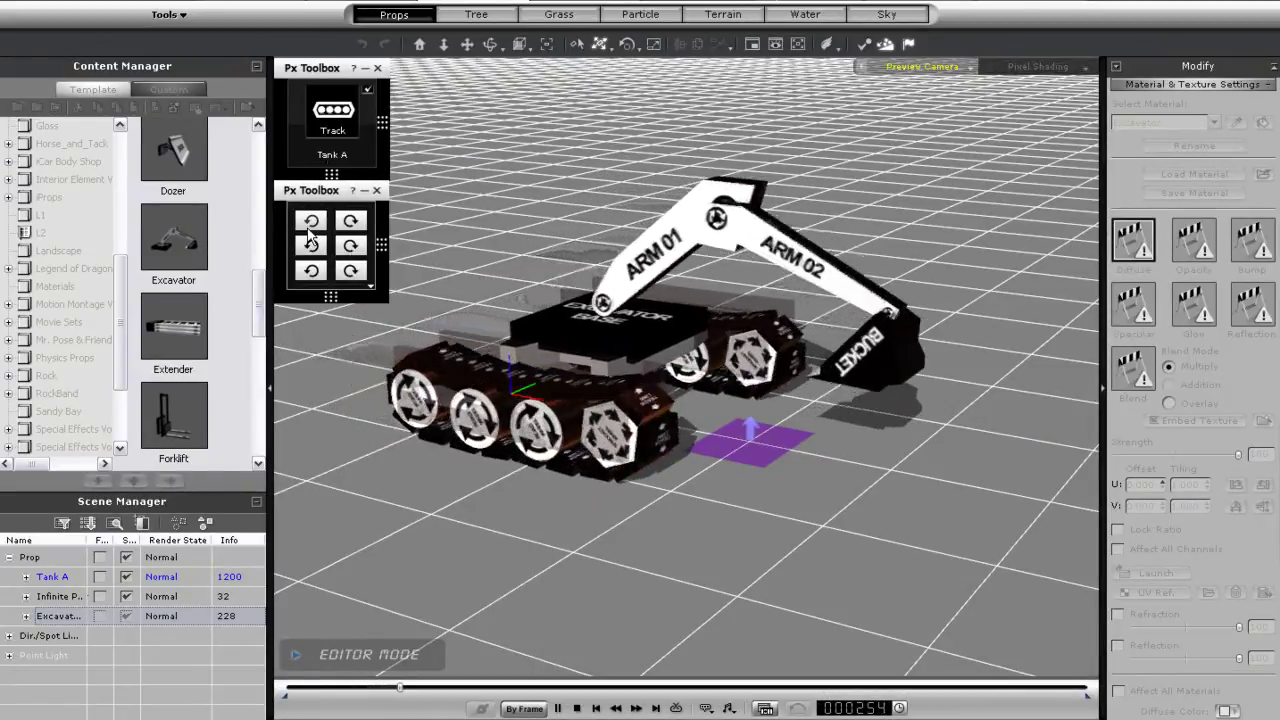
{"action": "left_click", "coordinate": [310, 247]}
{"action": "left_click", "coordinate": [310, 222]}
{"action": "left_click", "coordinate": [348, 223]}
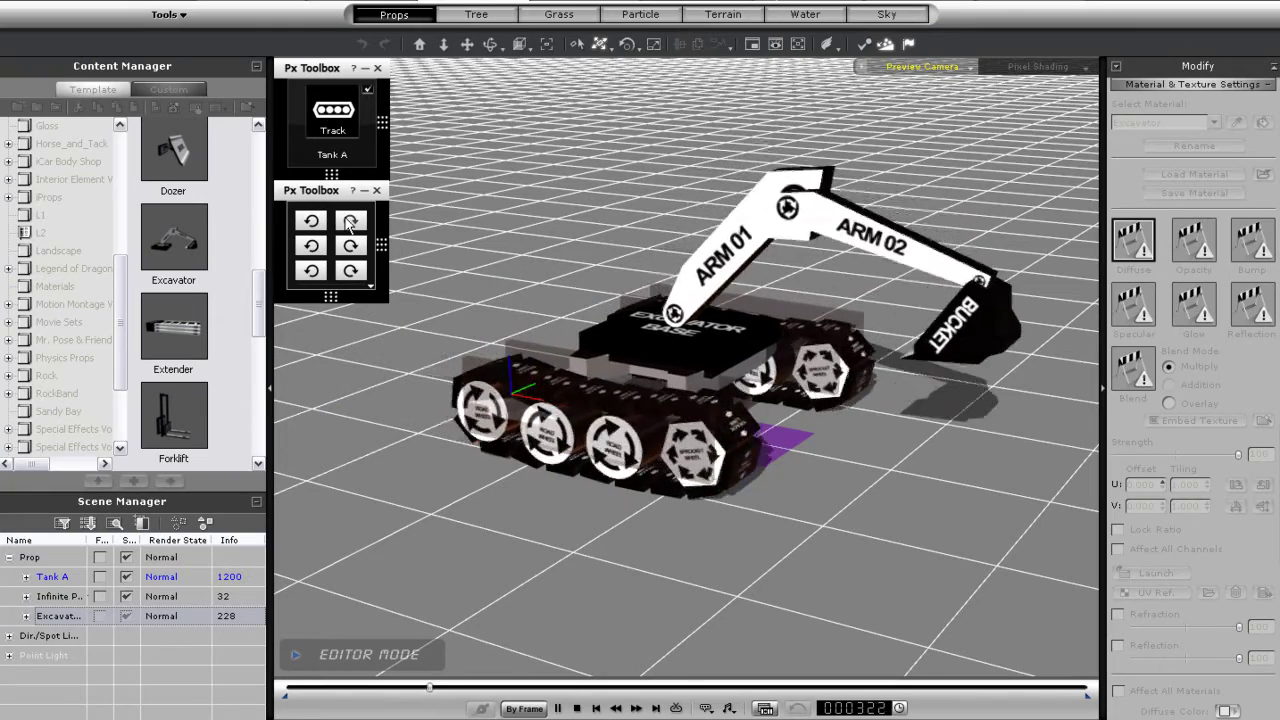
{"action": "left_click", "coordinate": [349, 249]}
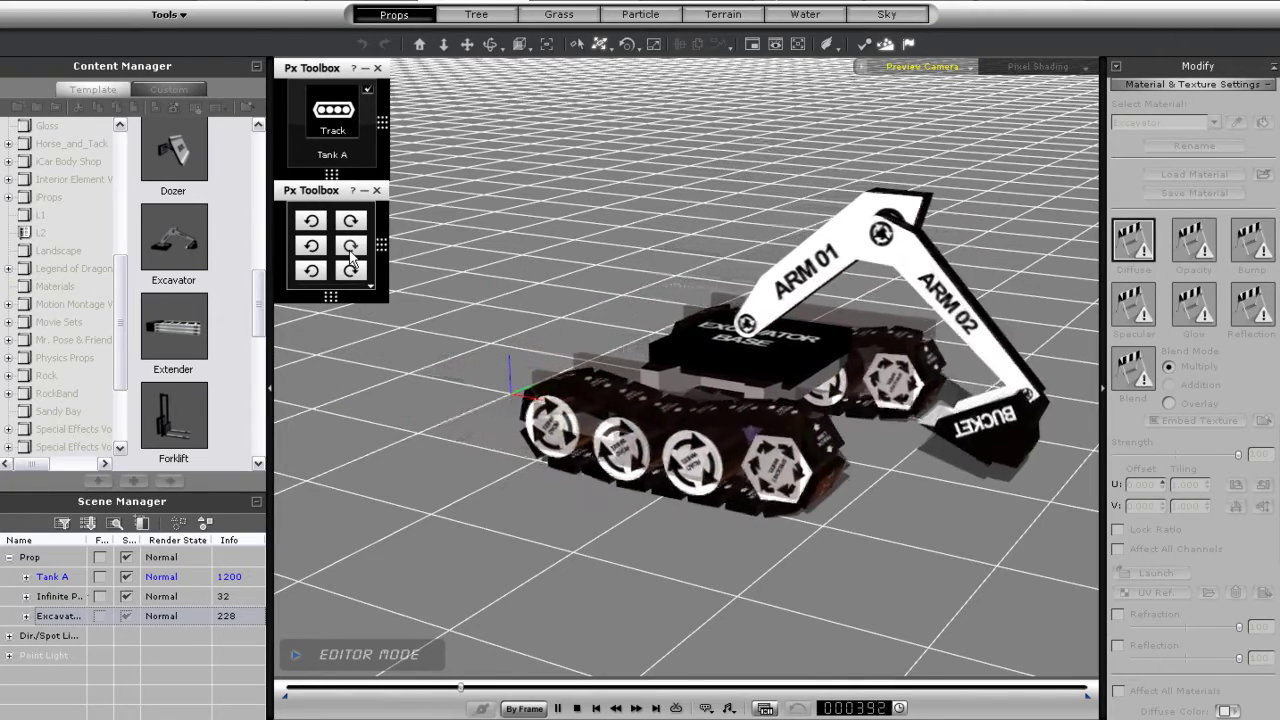
- Rotate the excavator's bucket while the tank is moving, then stop the simulation
{"action": "left_click", "coordinate": [370, 285]}
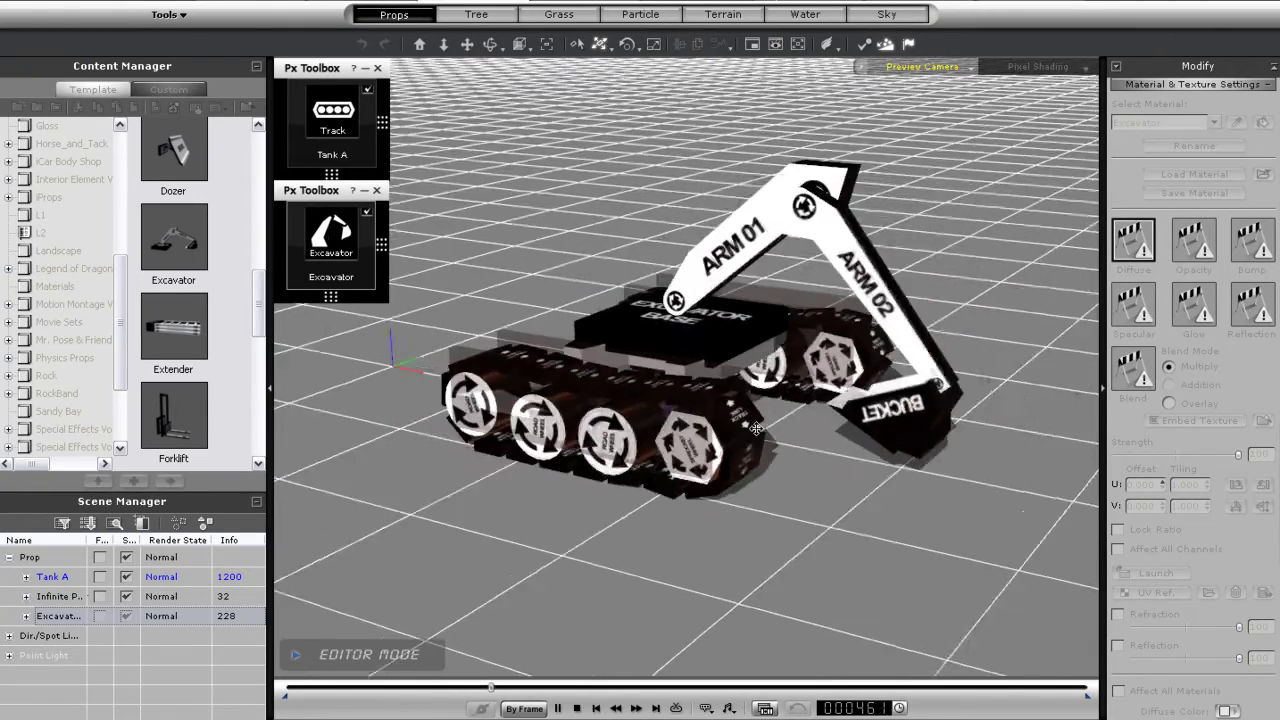
{"action": "left_click", "coordinate": [315, 276]}
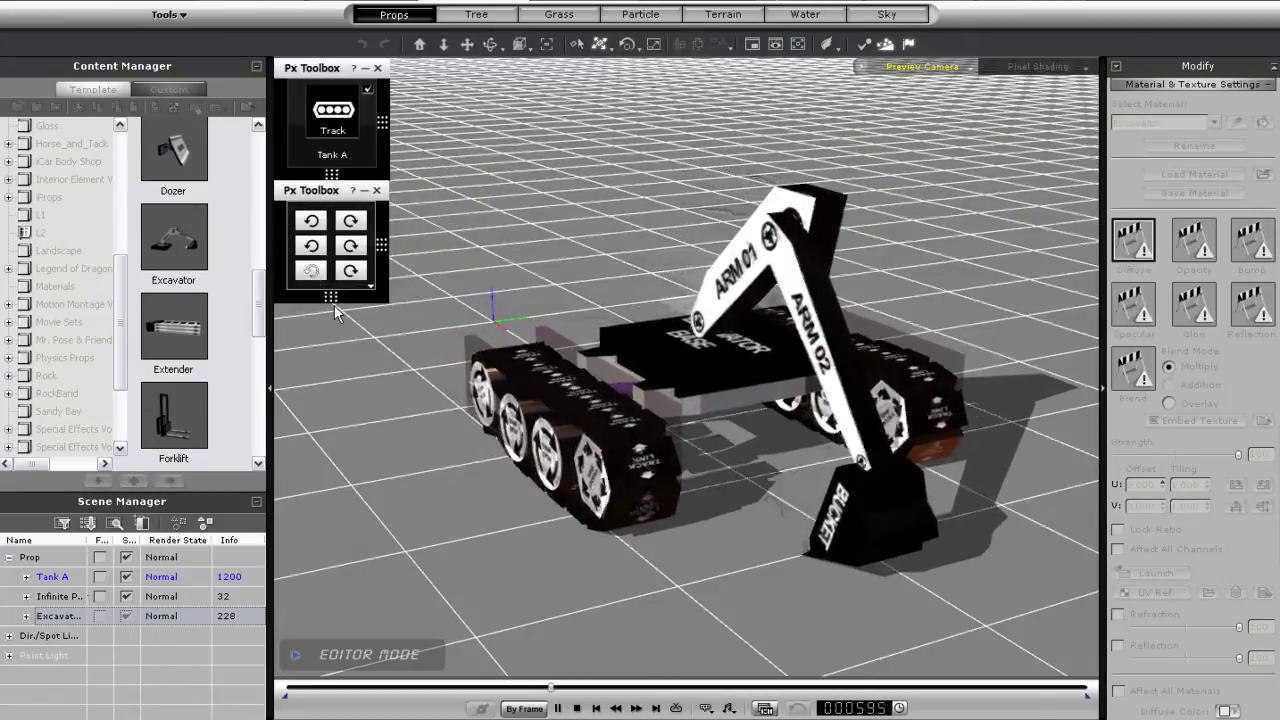
{"action": "left_click", "coordinate": [578, 708]}
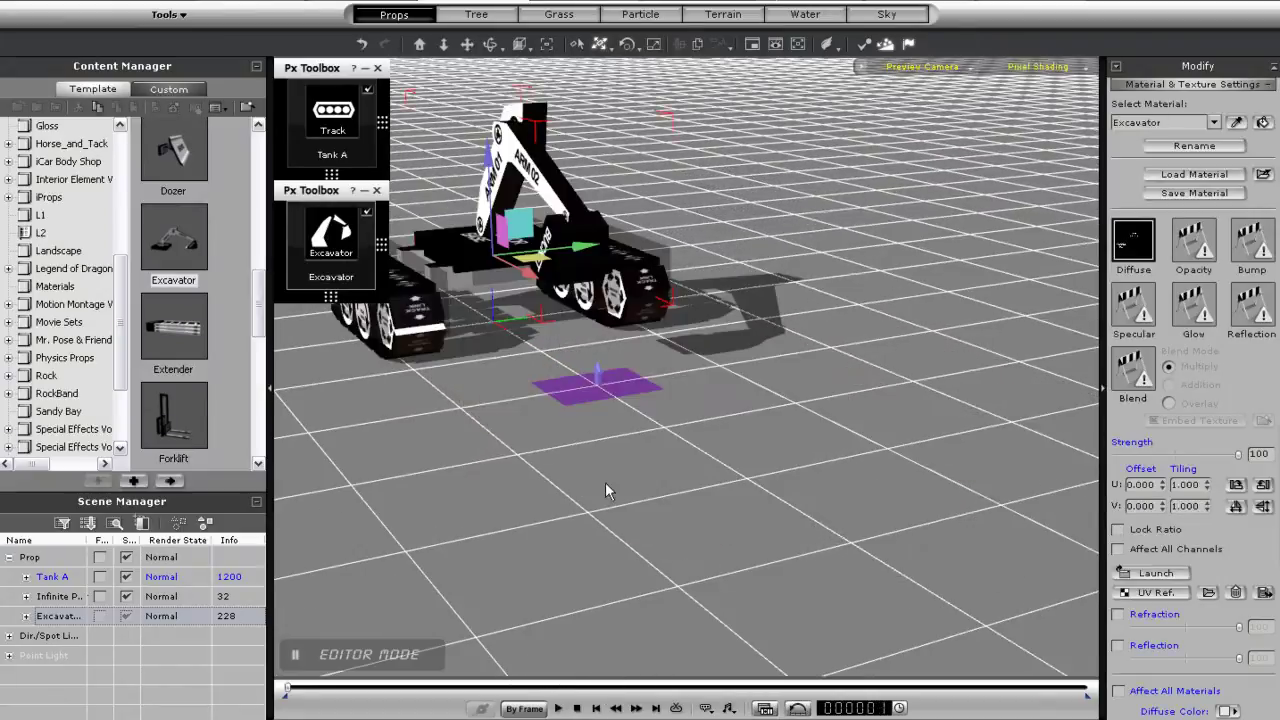
- Bring the tank and excavator back into view and close the Excavator toolbox
{"action": "left_click_drag", "start_coordinate": [596, 464], "coordinate": [896, 553], "text": "alt"}
{"action": "scroll", "coordinate": [785, 403], "scroll_direction": "up", "scroll_amount": 3}
{"action": "right_click_drag", "start_coordinate": [785, 403], "coordinate": [715, 455], "text": "alt"}
{"action": "left_click_drag", "start_coordinate": [715, 455], "coordinate": [820, 505], "text": "alt"}
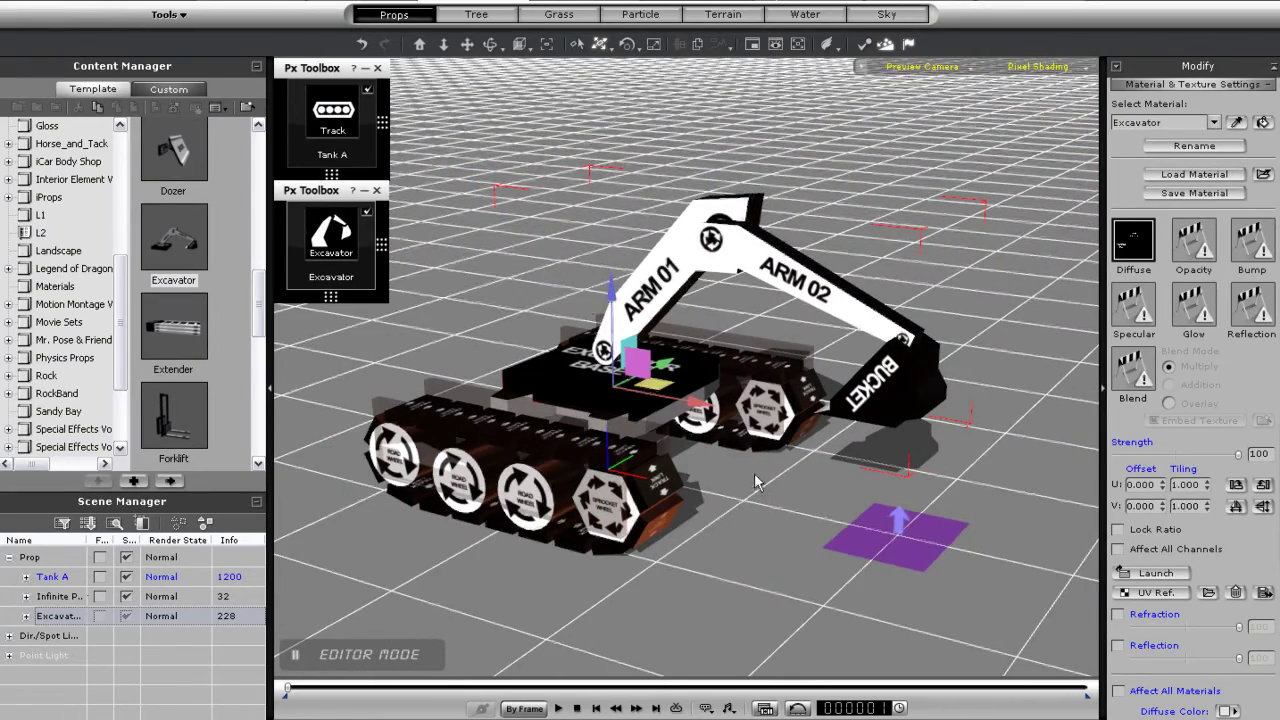
{"action": "mouse_move", "coordinate": [349, 222]}
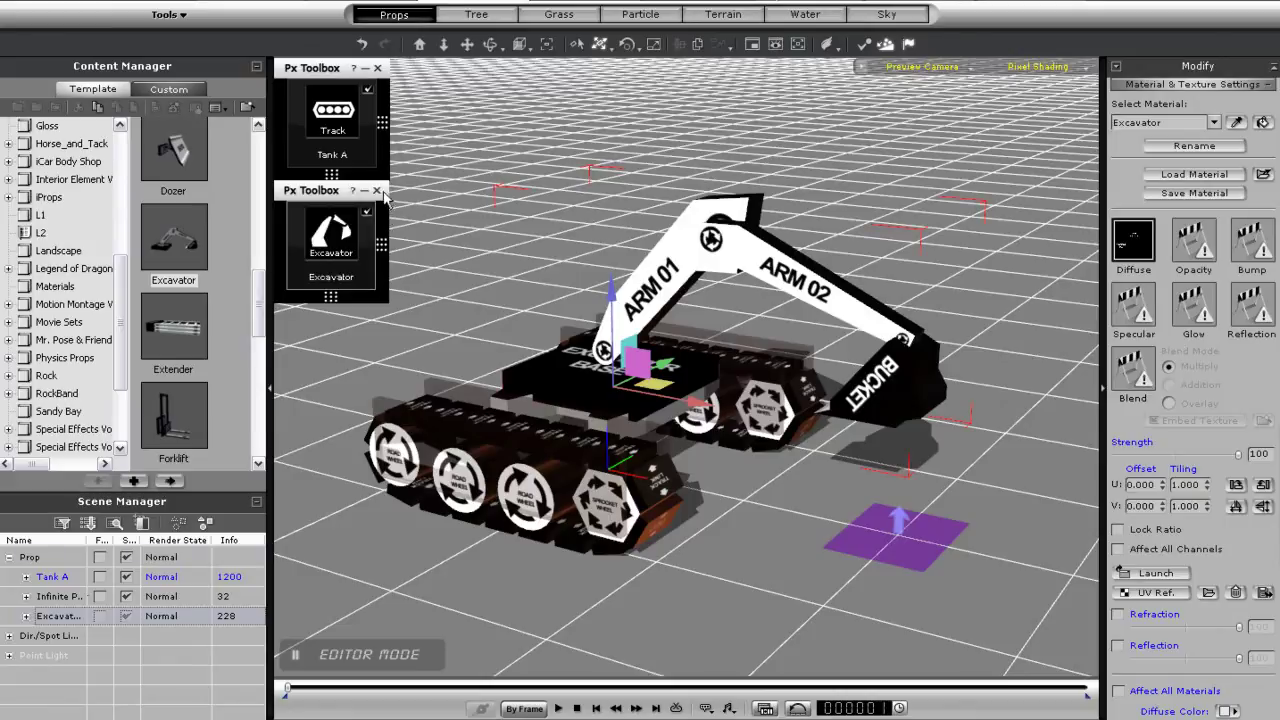
{"action": "left_click", "coordinate": [377, 191]}
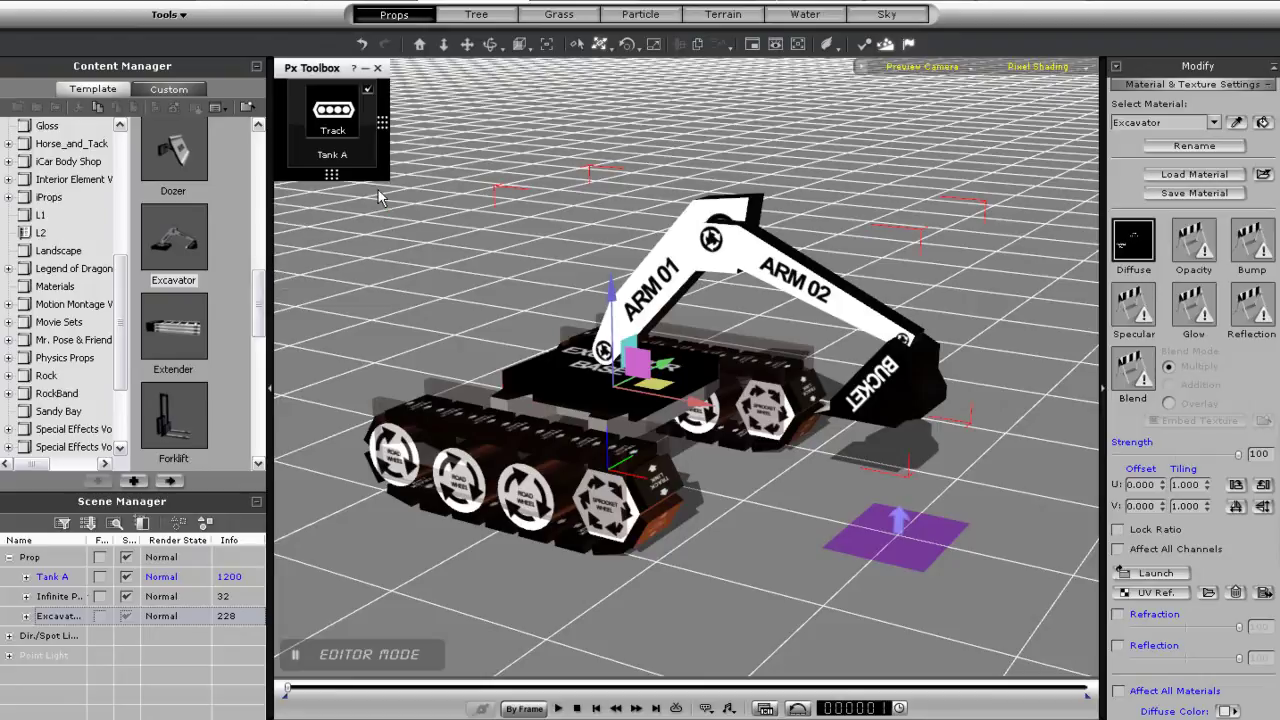
- Switch the selection between the Infinite Plane and the Excavator prop, ending on the Infinite Plane
{"action": "left_click", "coordinate": [57, 597]}
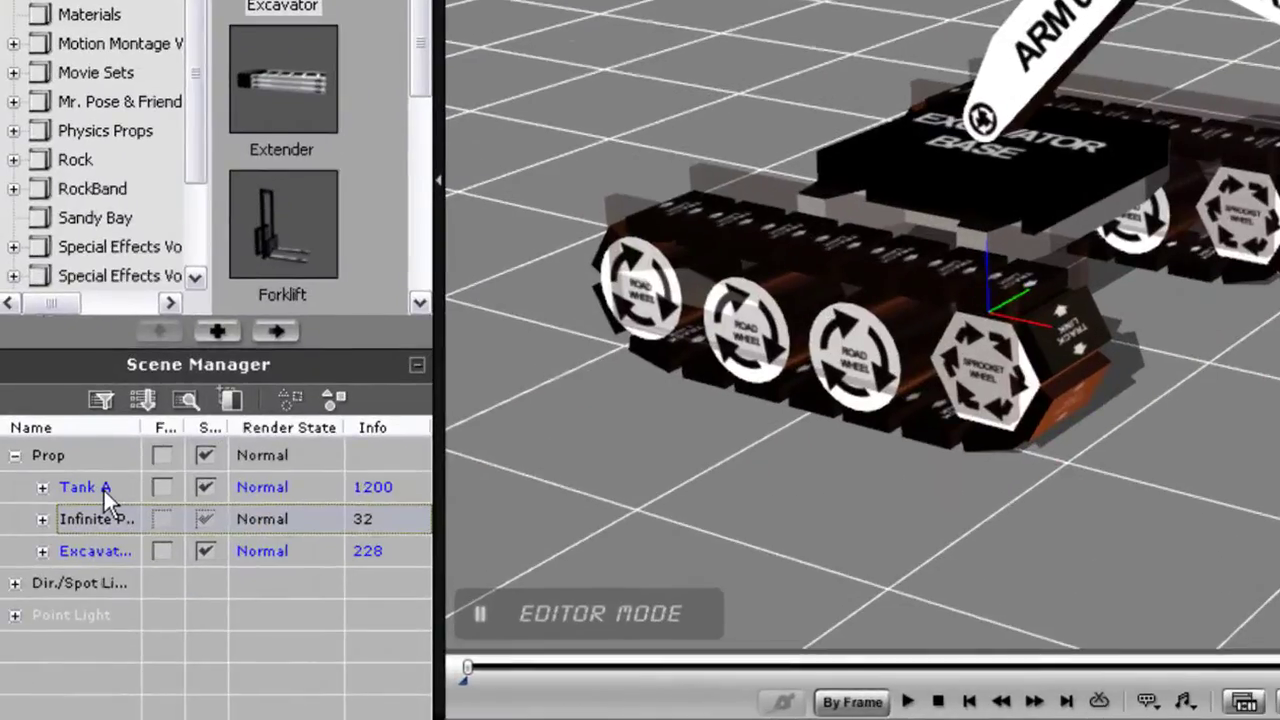
{"action": "left_click", "coordinate": [65, 578]}
{"action": "left_click", "coordinate": [102, 513]}
{"action": "left_click", "coordinate": [103, 540]}
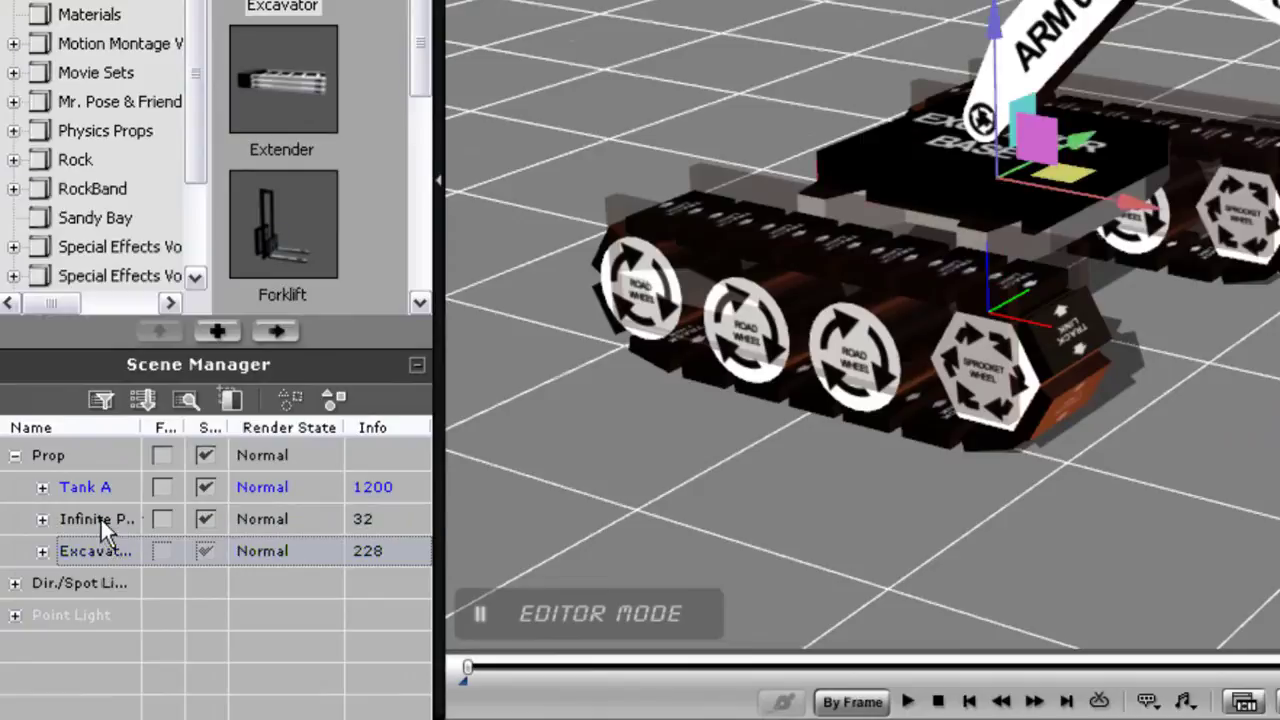
{"action": "left_click", "coordinate": [100, 516]}
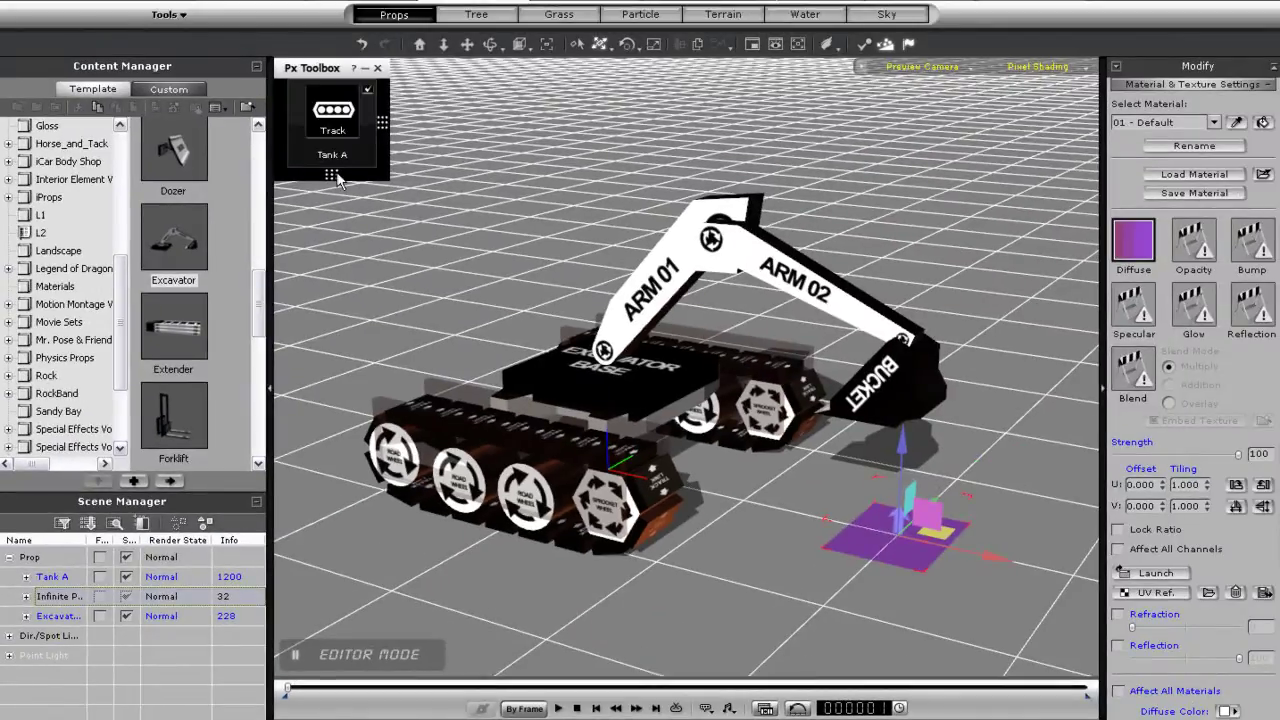
- Extend Tank A's toolbox by one slot, add an Excavator control there and assign the Excavator prop to it
{"action": "left_click_drag", "start_coordinate": [336, 178], "coordinate": [342, 281]}
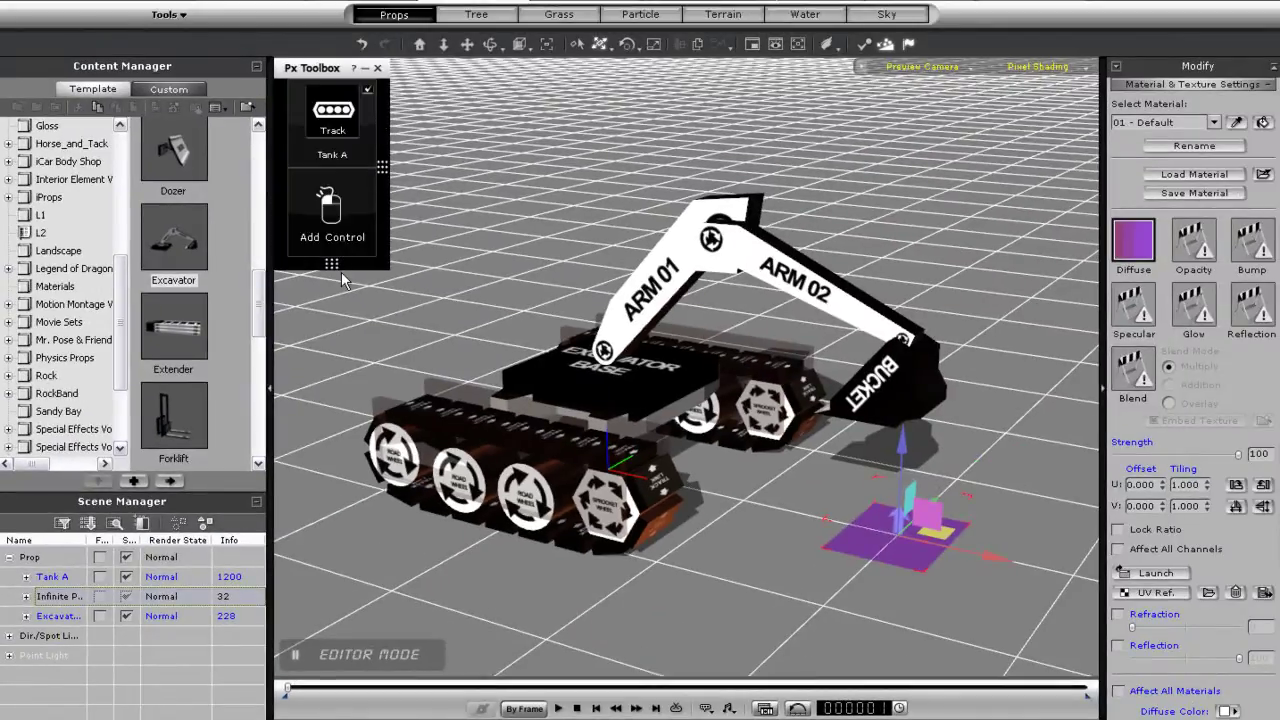
{"action": "left_click", "coordinate": [332, 206]}
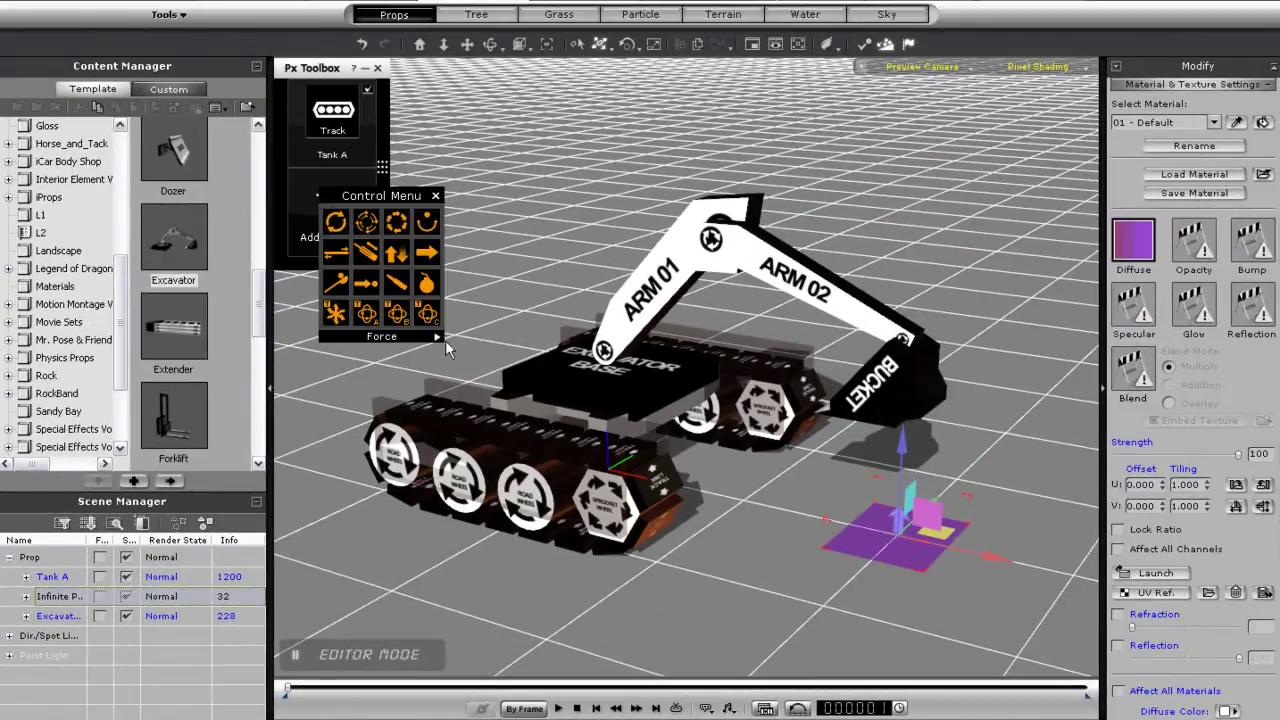
{"action": "left_click", "coordinate": [437, 338]}
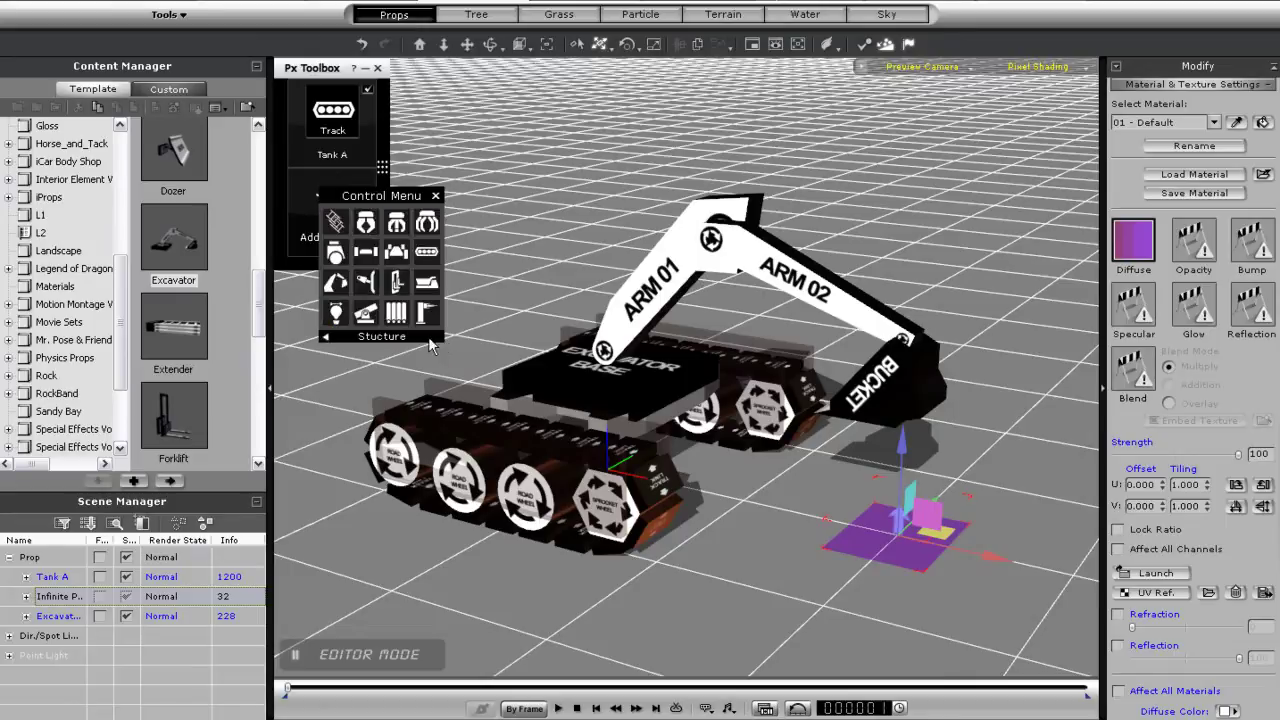
{"action": "left_click", "coordinate": [335, 282]}
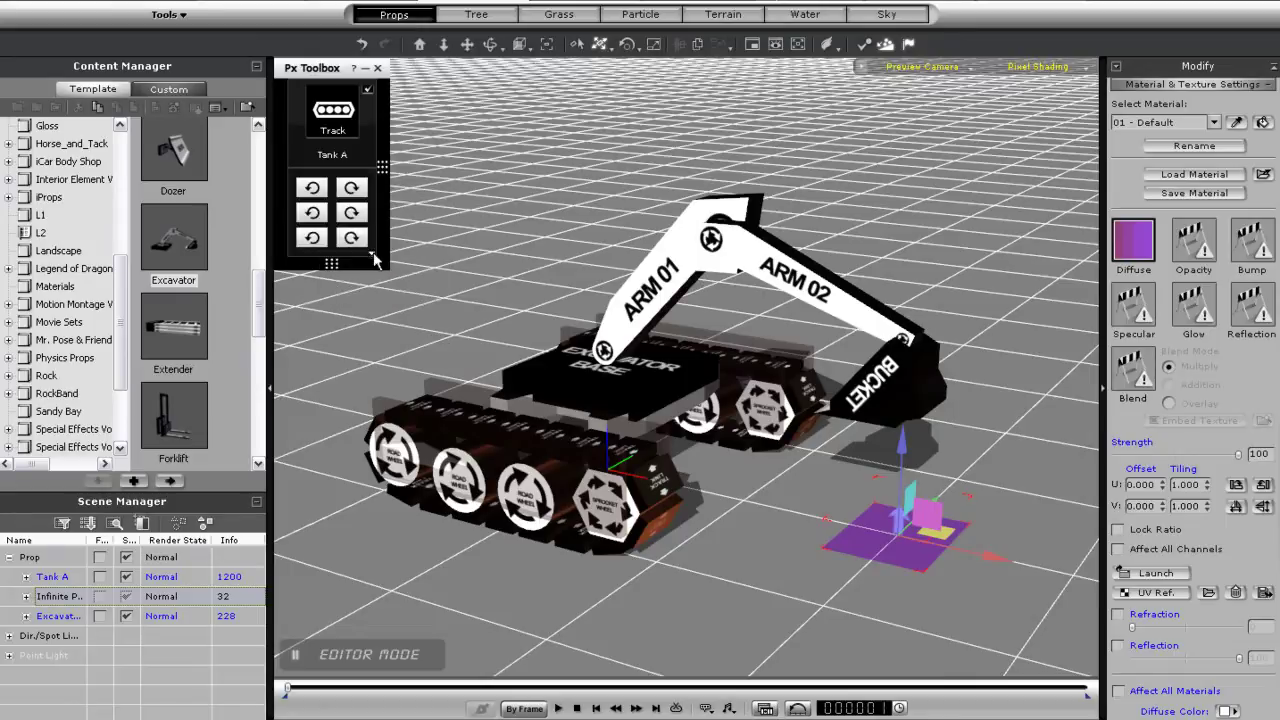
{"action": "left_click", "coordinate": [373, 254]}
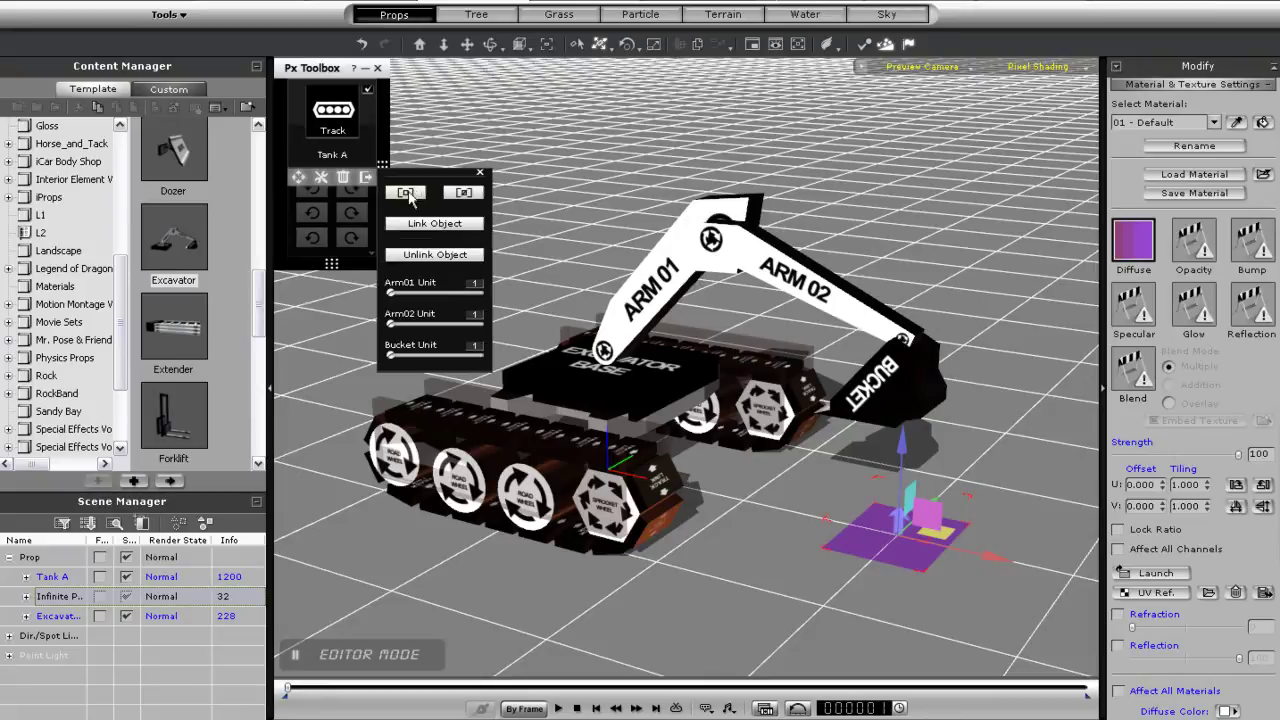
{"action": "left_click", "coordinate": [55, 617]}
{"action": "left_click", "coordinate": [476, 174]}
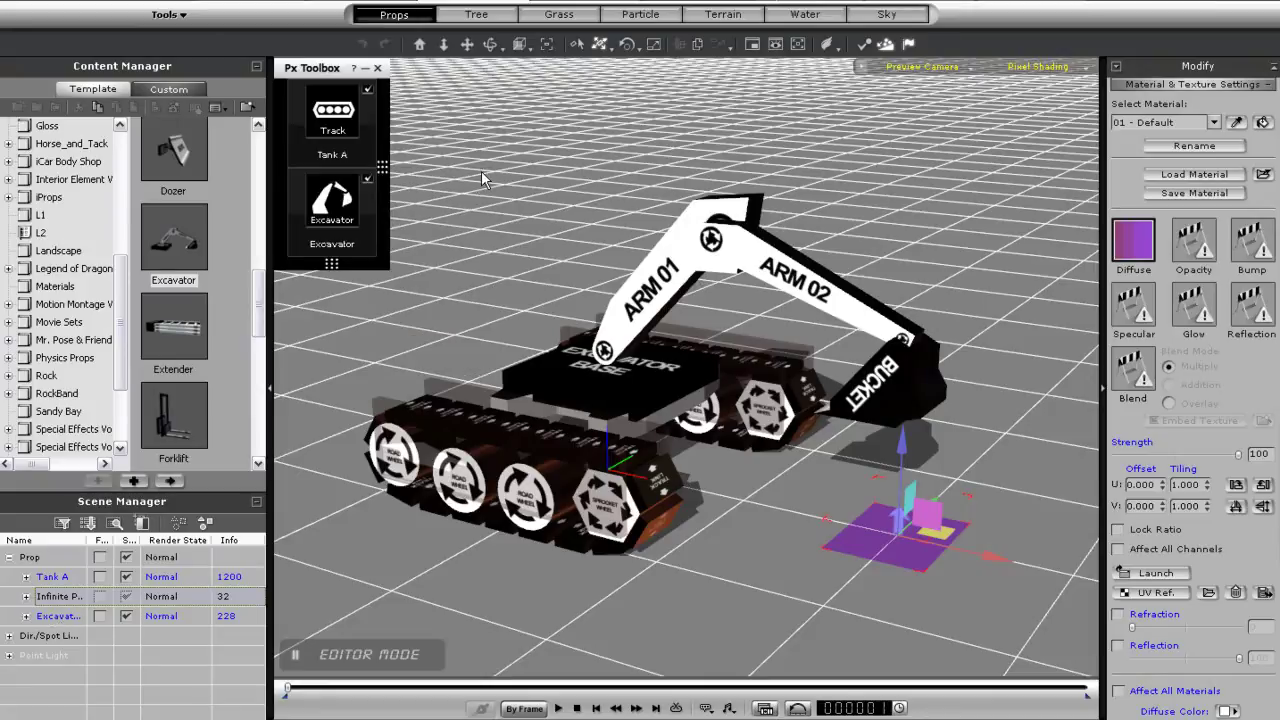
- Test the Excavator control from the combined toolbox, stop the simulation, and view the control's settings
{"action": "left_click", "coordinate": [364, 243]}
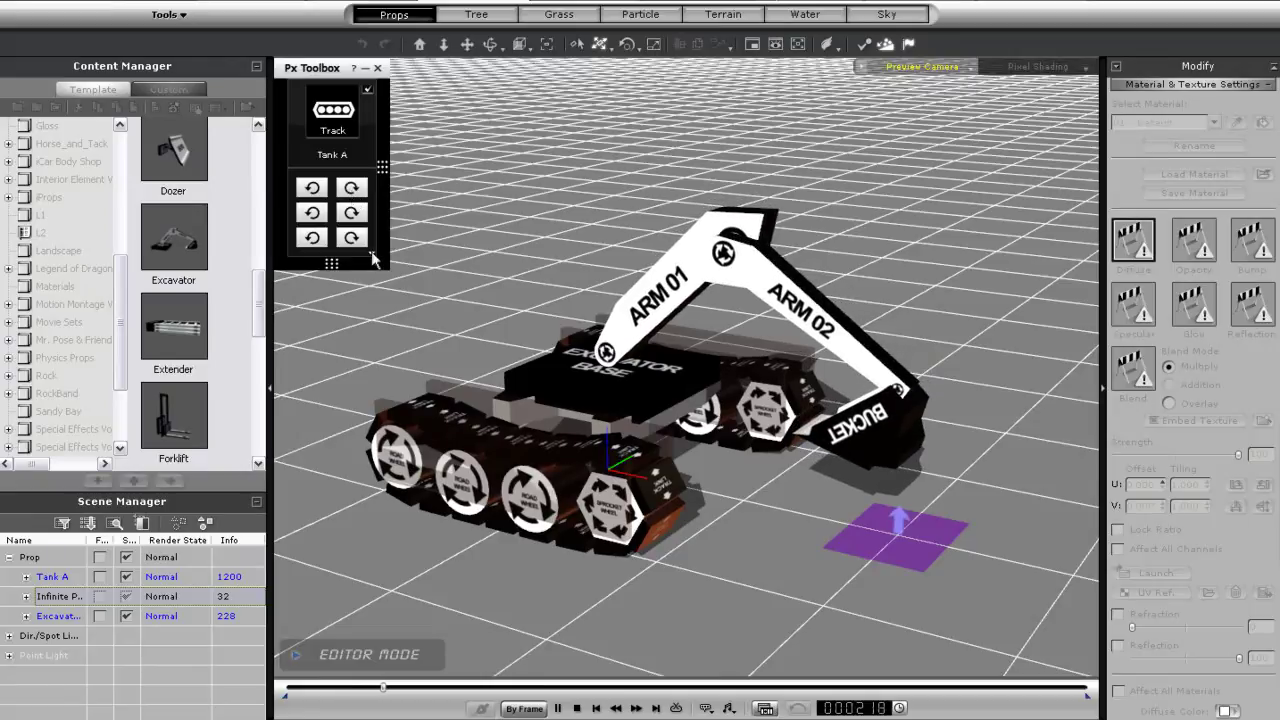
{"action": "key", "text": "space"}
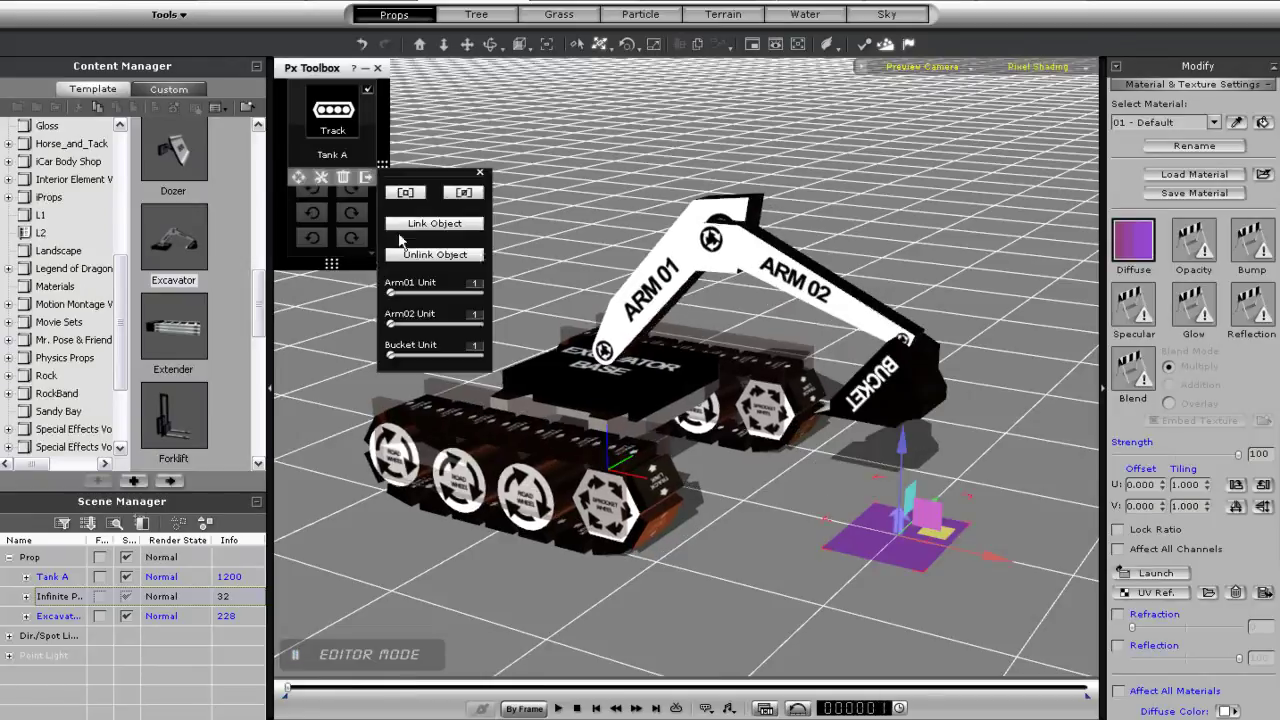
{"action": "left_click", "coordinate": [480, 176]}
- Remove the Lua script from the Excavator prop and reselect the Infinite Plane
{"action": "left_click", "coordinate": [638, 379]}
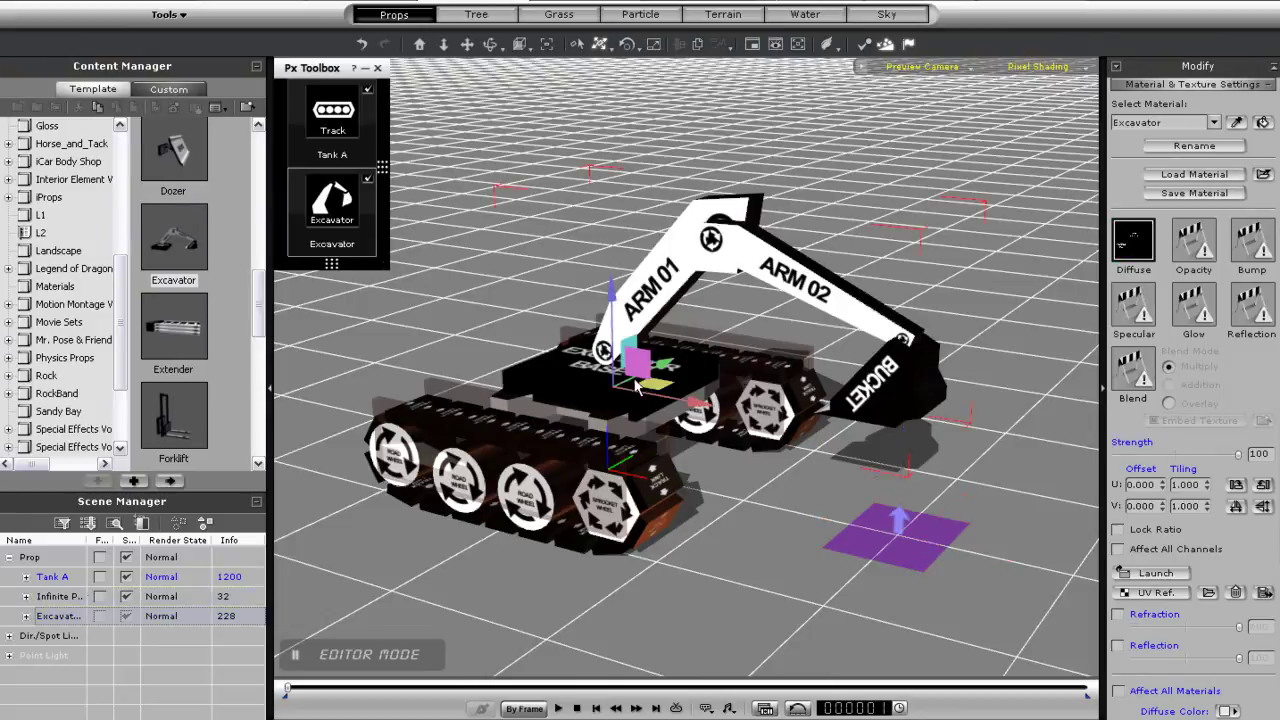
{"action": "right_click", "coordinate": [610, 373]}
{"action": "mouse_move", "coordinate": [722, 547]}
{"action": "left_click", "coordinate": [807, 576]}
{"action": "left_click", "coordinate": [58, 596]}
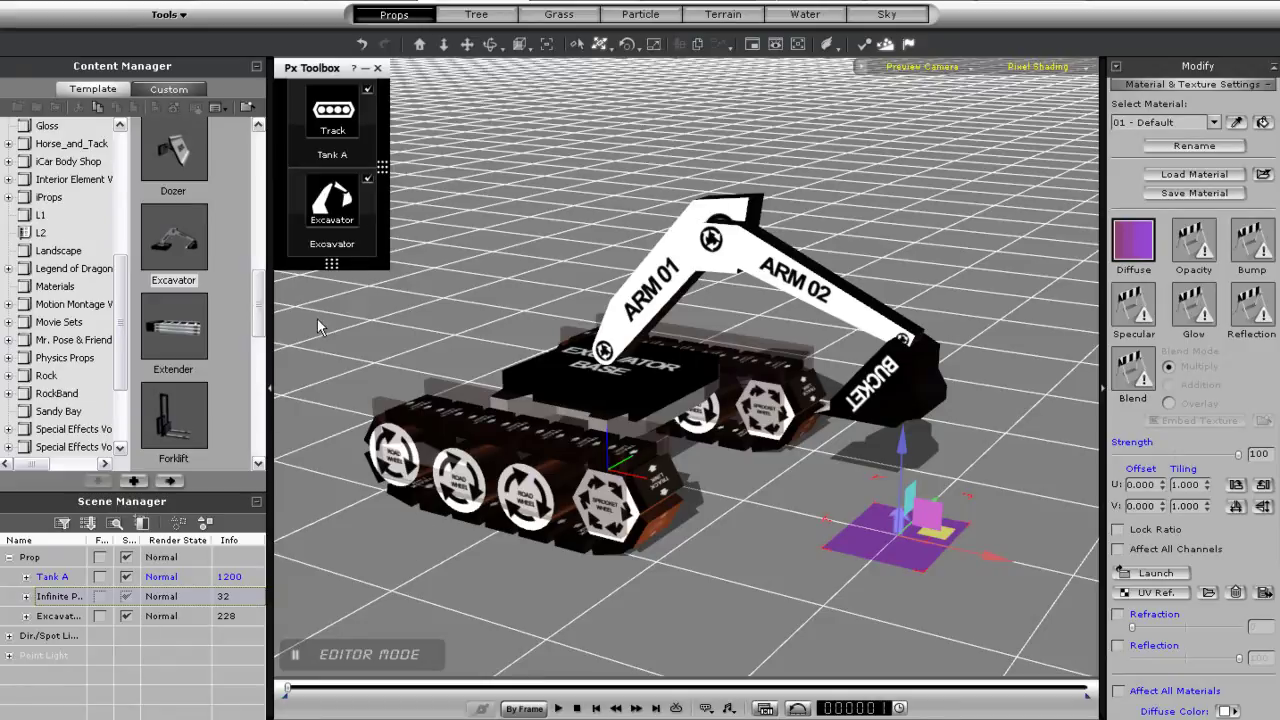
- Examine the Excavator control's pick, link and unit settings alongside the props listed in the scene
{"action": "left_click", "coordinate": [371, 256]}
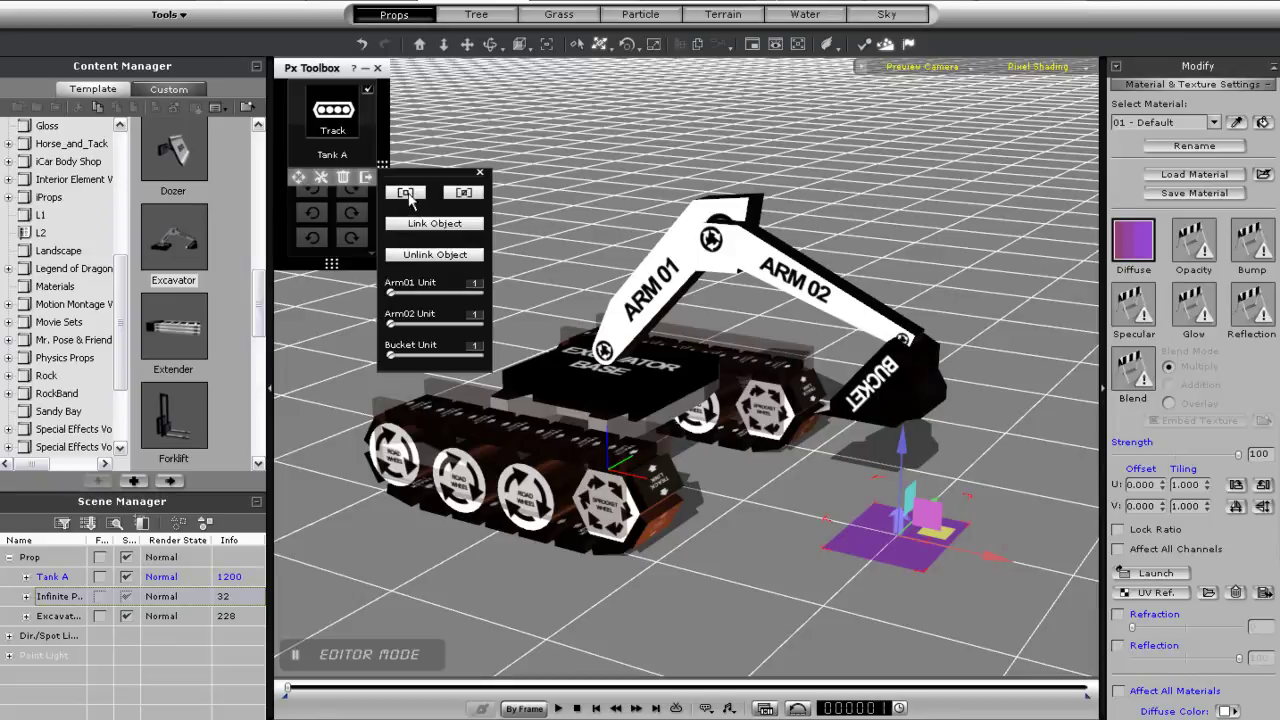
{"action": "left_click", "coordinate": [72, 604]}
{"action": "left_click", "coordinate": [72, 598]}
{"action": "left_click", "coordinate": [72, 612]}
{"action": "left_click", "coordinate": [70, 600]}
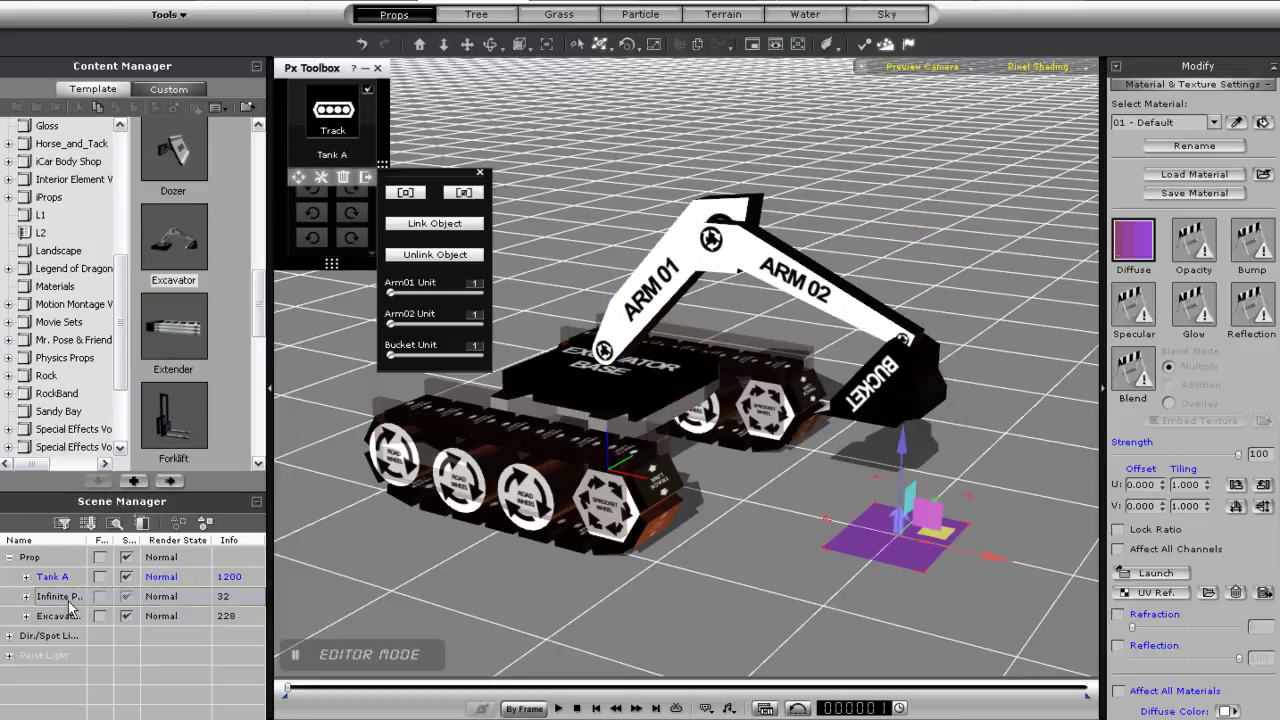
{"action": "left_click", "coordinate": [480, 176]}
- Rotate the excavator's arms and bucket with the combined toolbox's Excavator control, then stop the simulation
{"action": "left_click", "coordinate": [351, 213]}
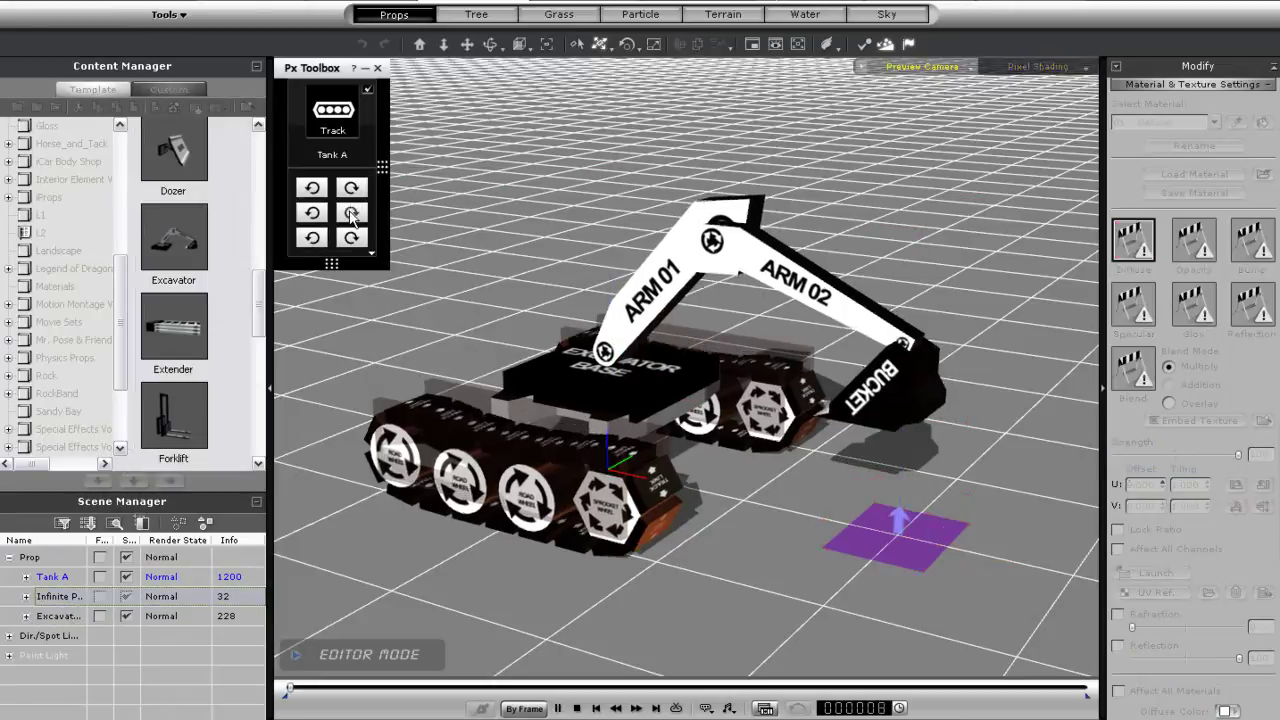
{"action": "left_click", "coordinate": [355, 241]}
{"action": "left_click", "coordinate": [351, 187]}
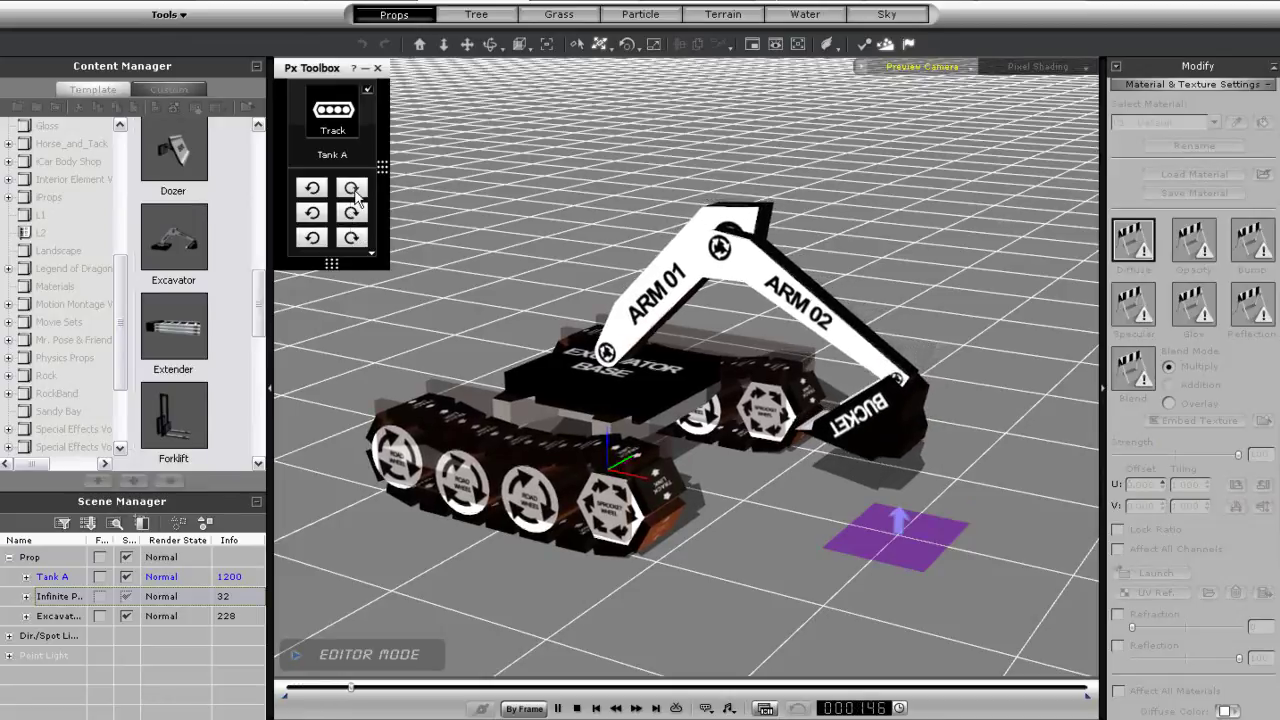
{"action": "left_click", "coordinate": [577, 708]}
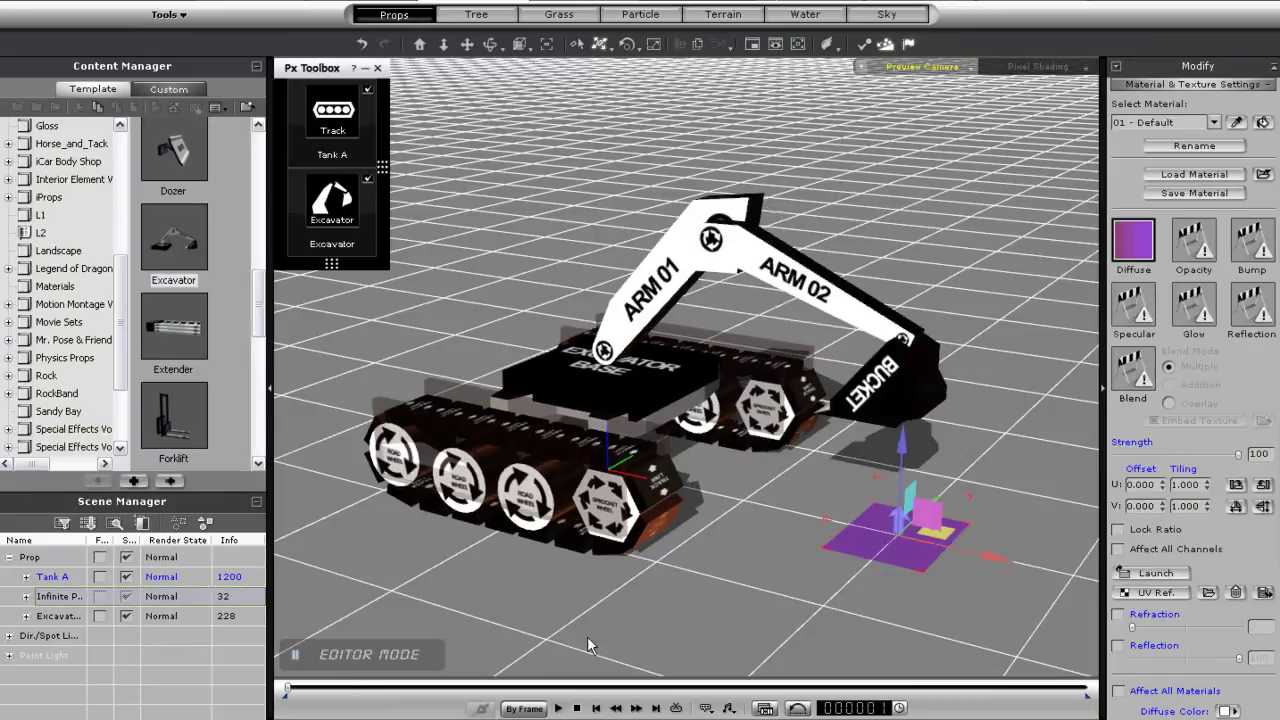
- Close the combined toolbox and reopen it through the Tank A prop's Physics Toolbox script
{"action": "left_click", "coordinate": [378, 68]}
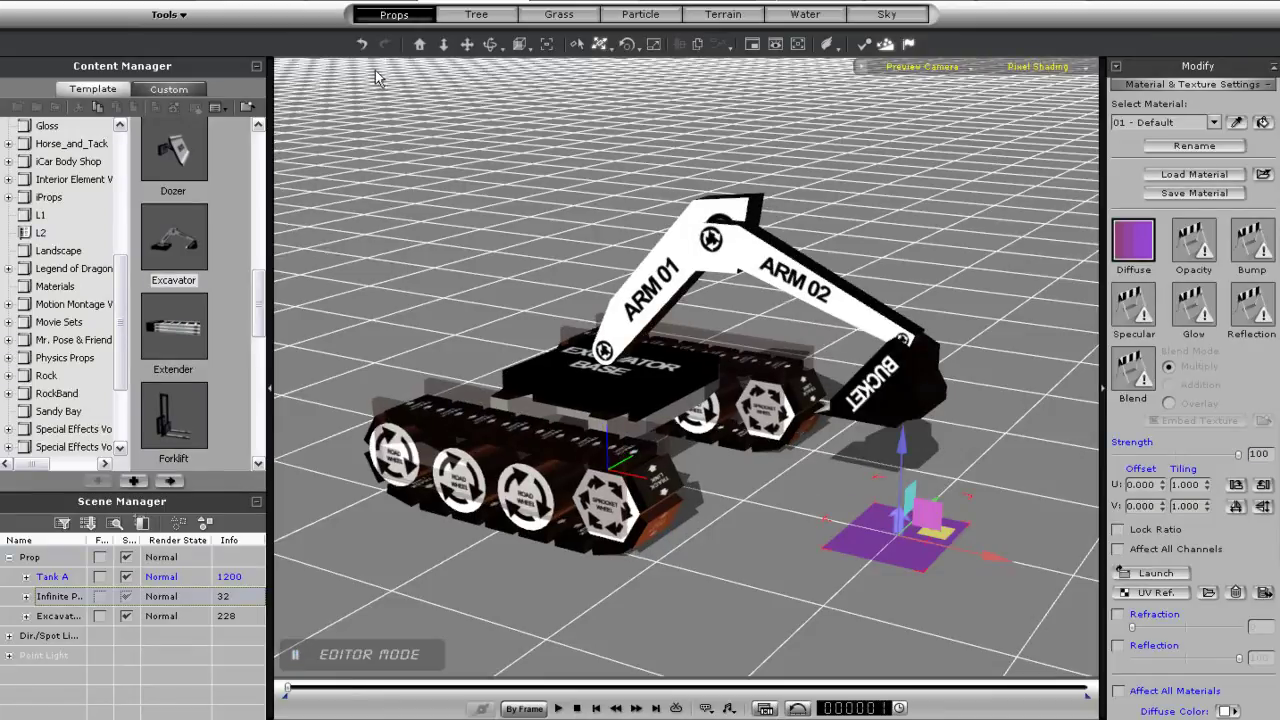
{"action": "left_click", "coordinate": [648, 444]}
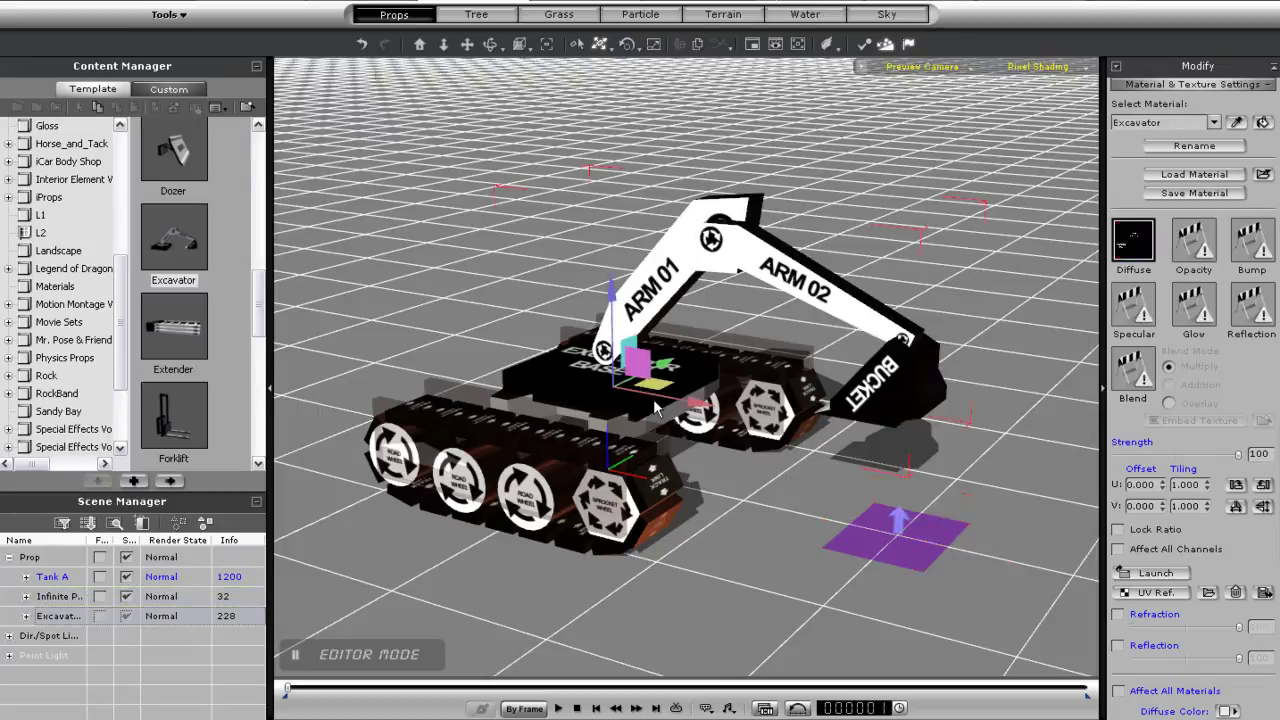
{"action": "right_click", "coordinate": [569, 472]}
{"action": "left_click", "coordinate": [632, 627]}
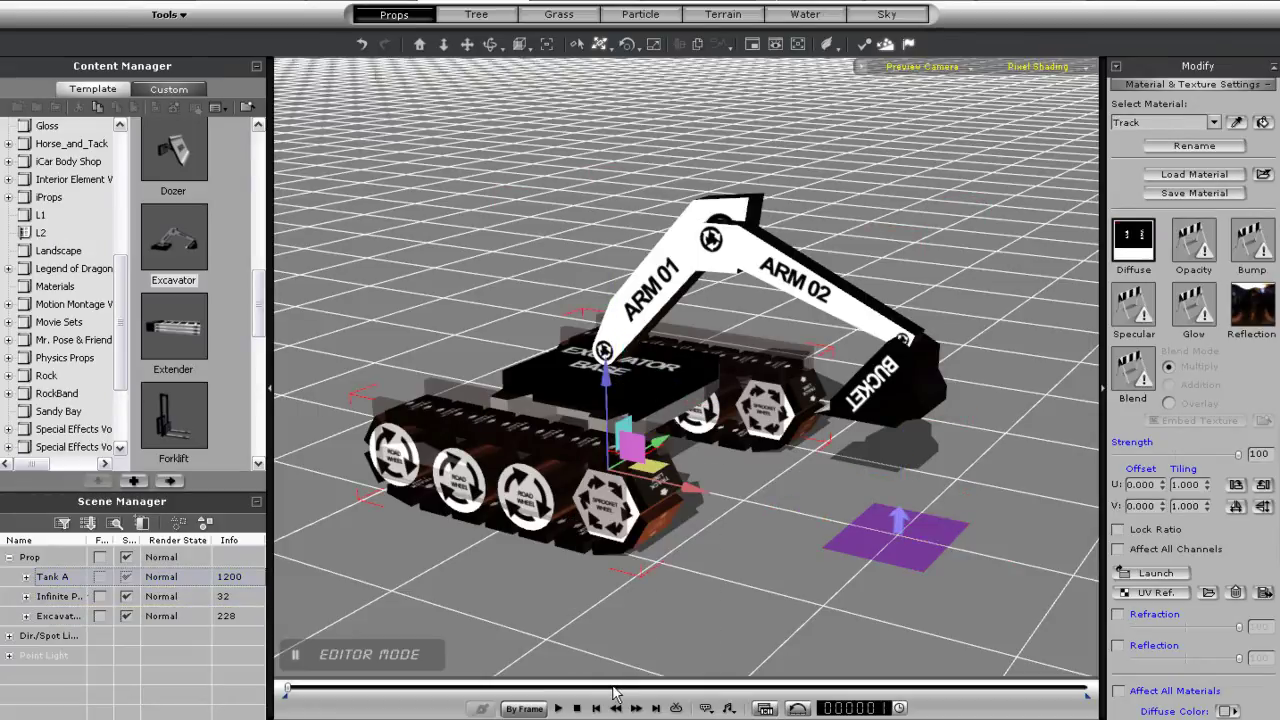
{"action": "right_click", "coordinate": [565, 445]}
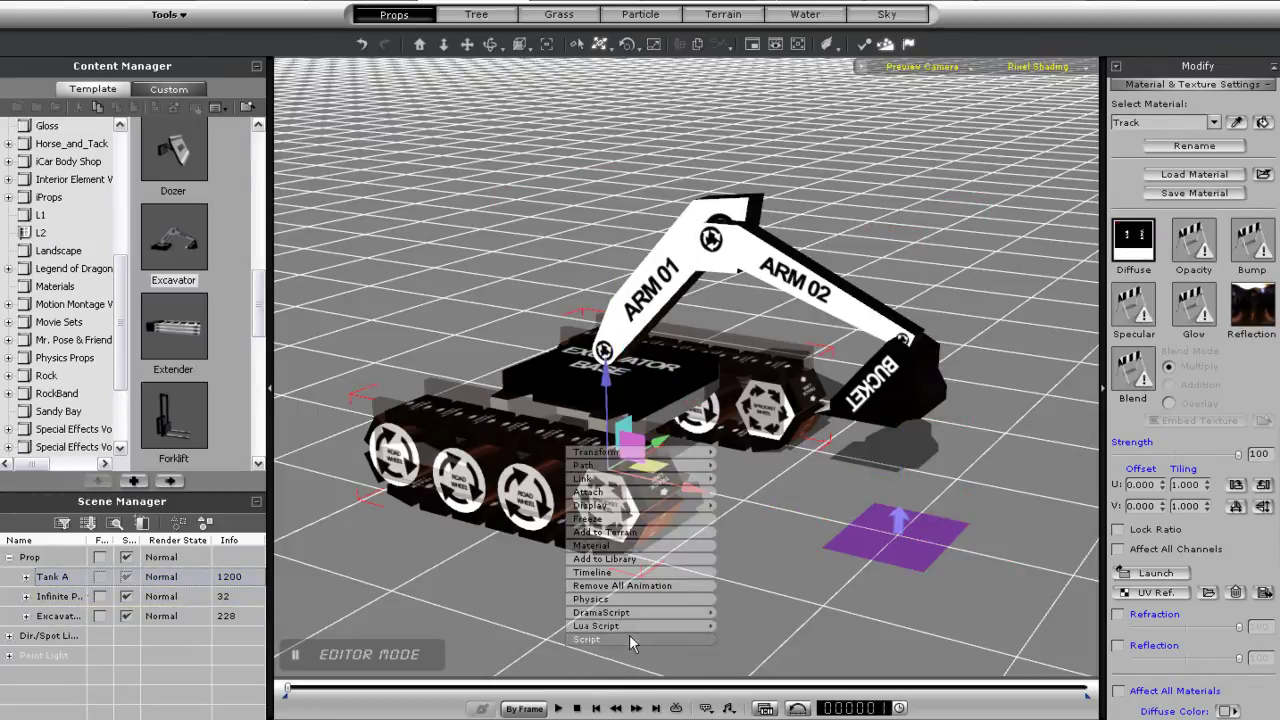
{"action": "mouse_move", "coordinate": [669, 636]}
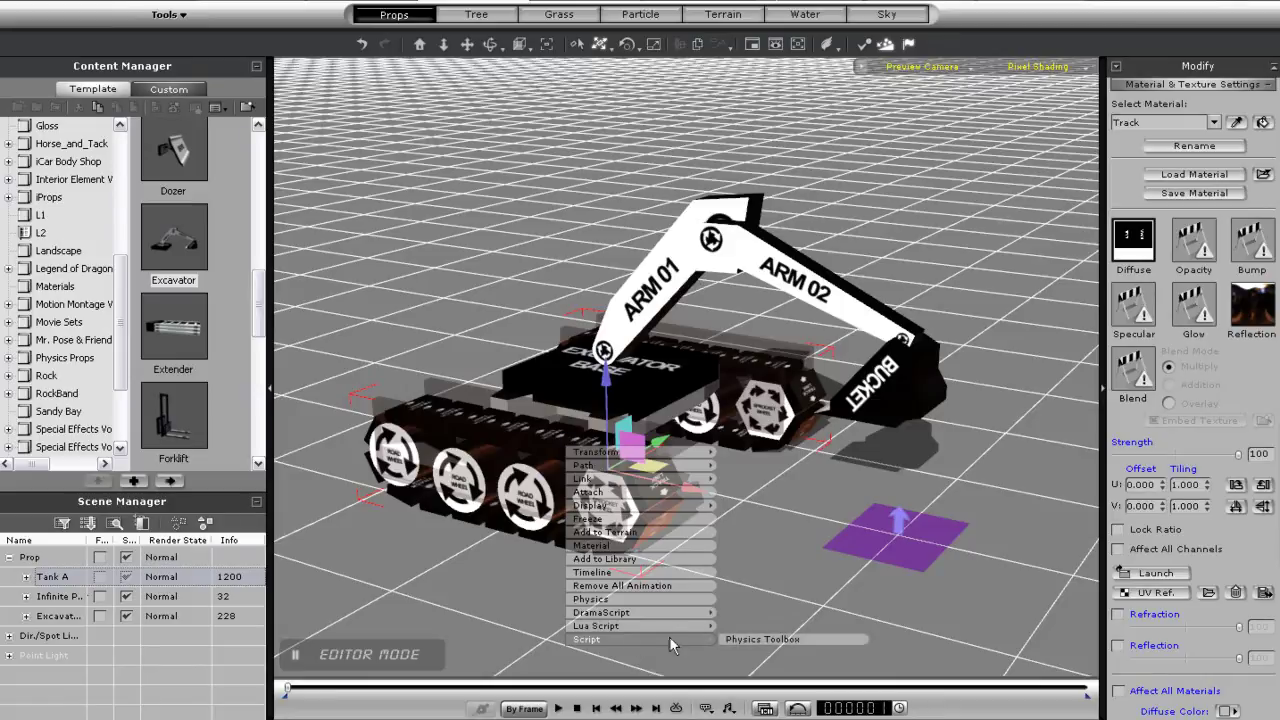
{"action": "left_click", "coordinate": [742, 640]}
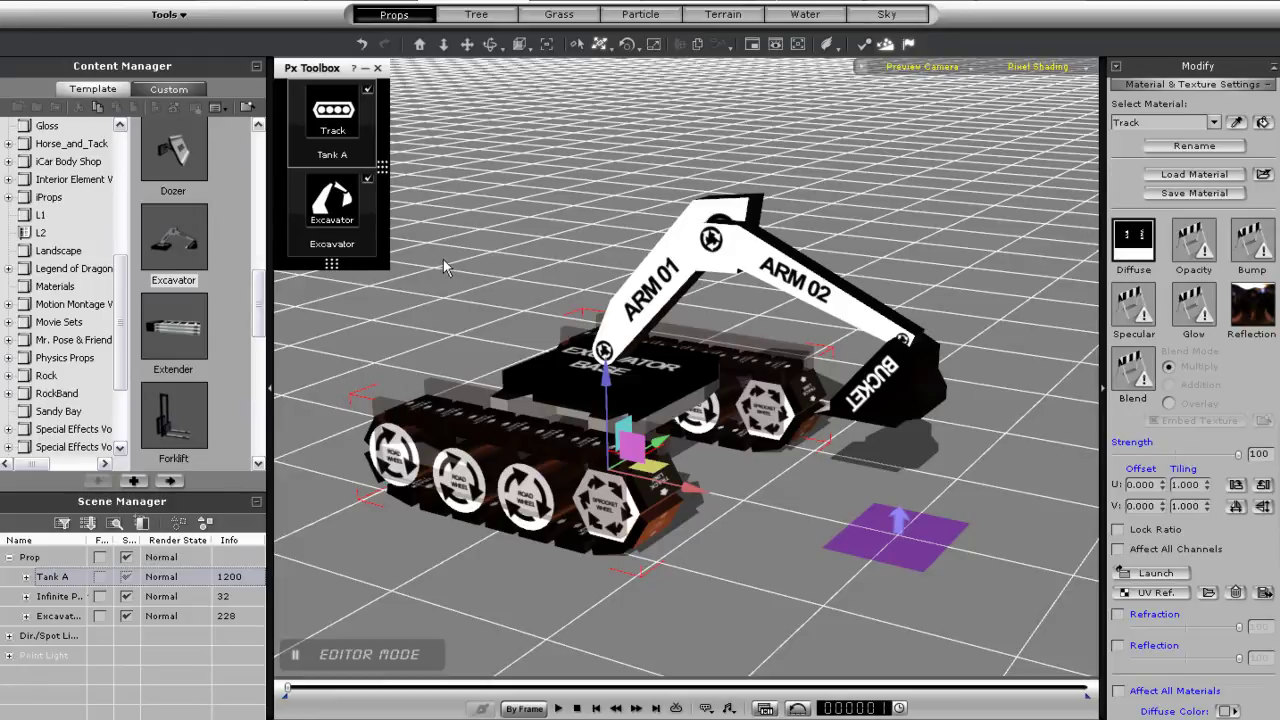
- Check which Lua Script and DramaScript options are offered for the Excavator prop
{"action": "right_click_drag", "start_coordinate": [817, 290], "coordinate": [566, 326]}
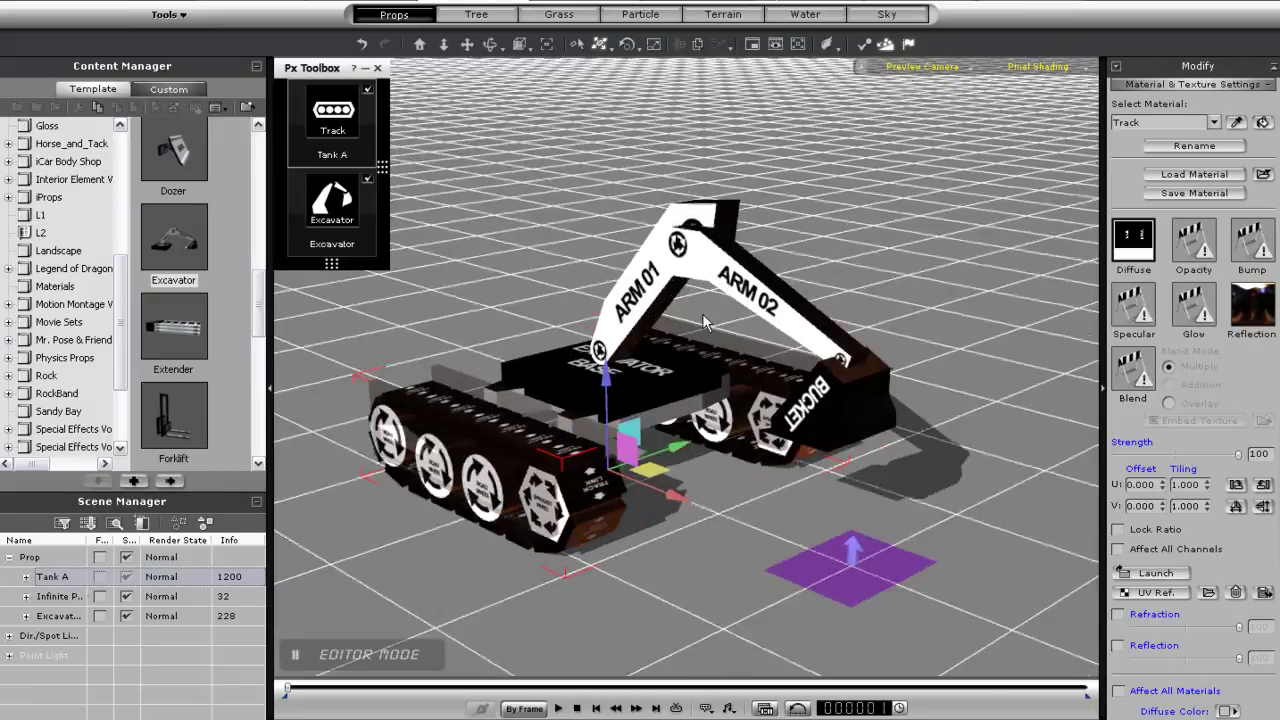
{"action": "mouse_move", "coordinate": [352, 210]}
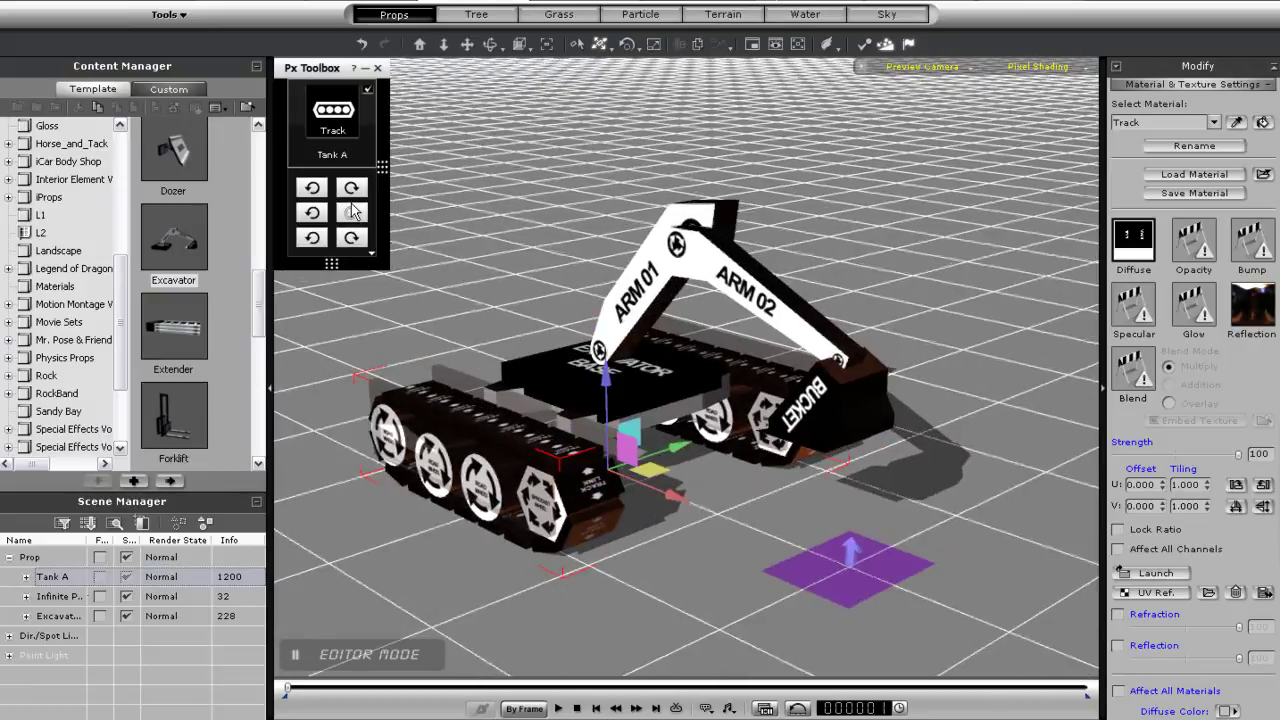
{"action": "left_click", "coordinate": [58, 615]}
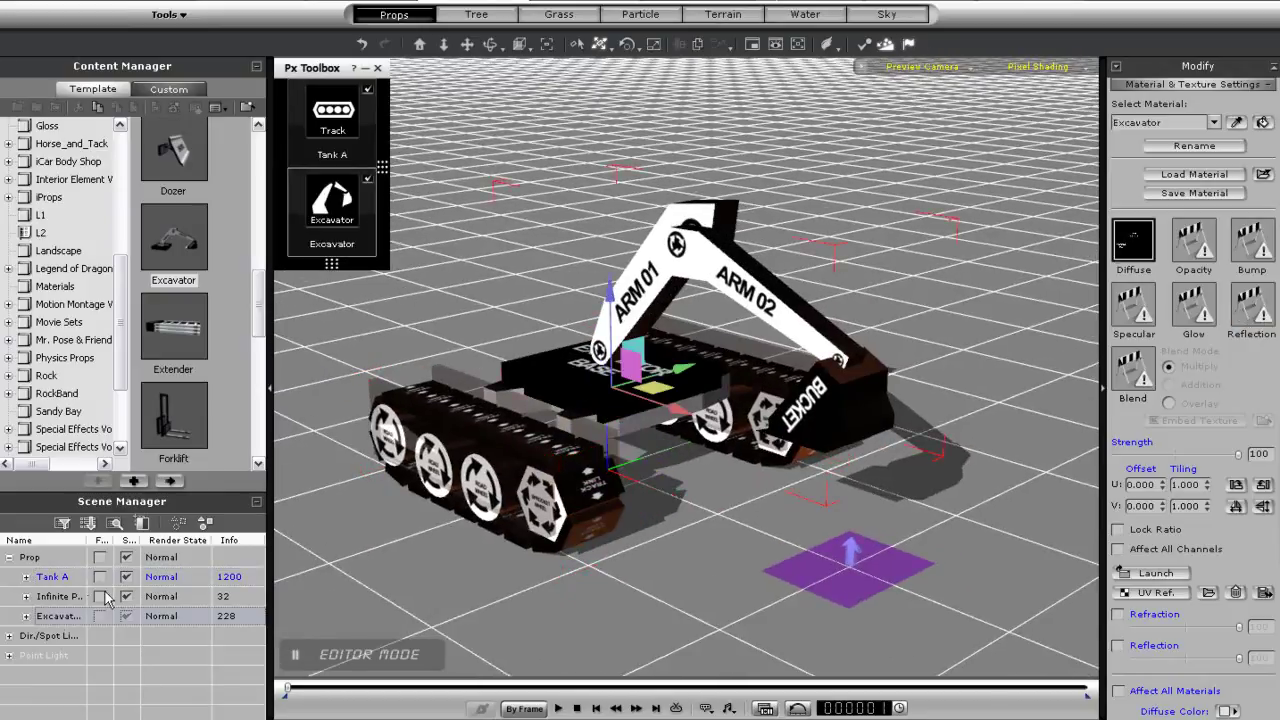
{"action": "right_click", "coordinate": [655, 291]}
{"action": "mouse_move", "coordinate": [712, 462]}
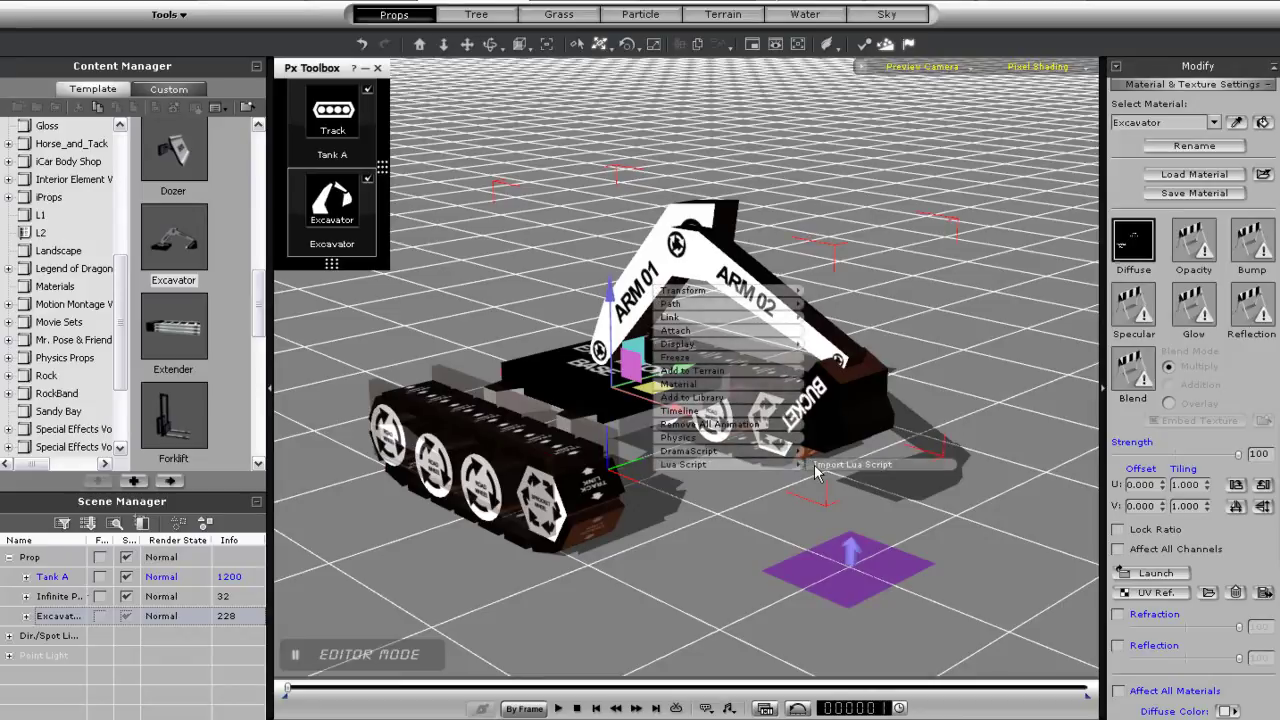
{"action": "mouse_move", "coordinate": [779, 452]}
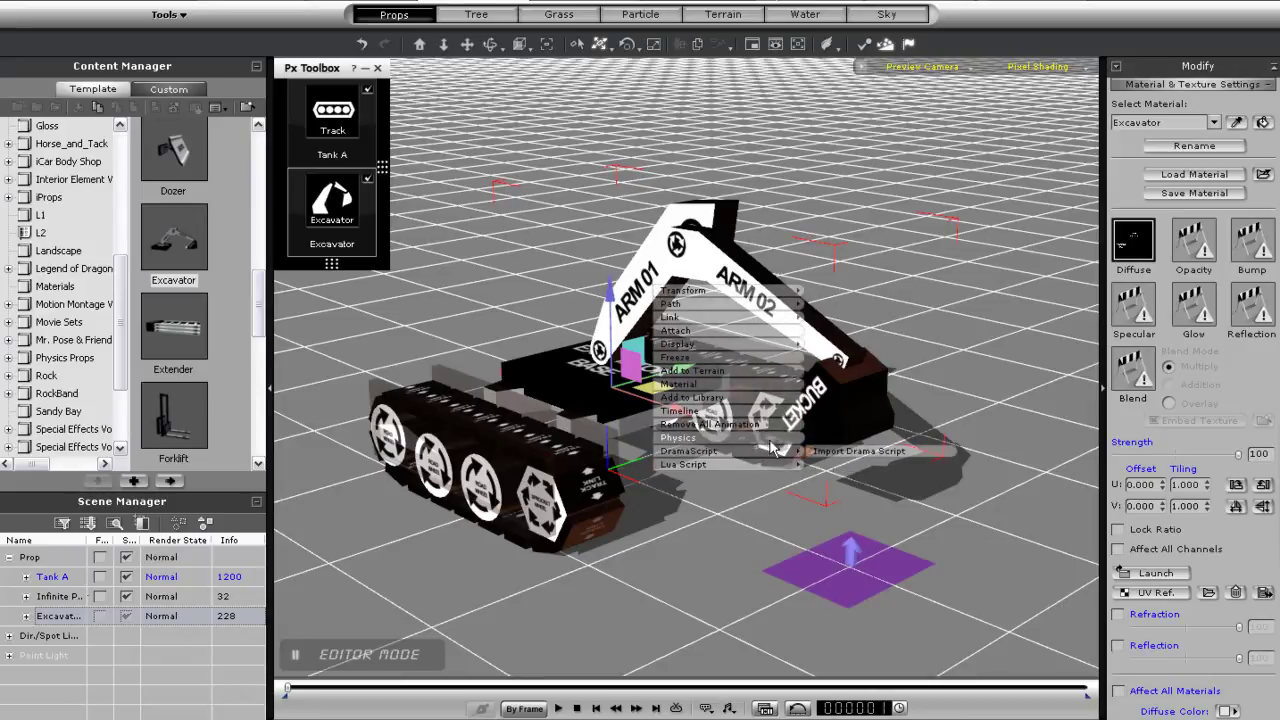
{"action": "left_click", "coordinate": [303, 67]}
{"action": "left_click_drag", "start_coordinate": [304, 61], "coordinate": [312, 90]}
{"action": "left_click", "coordinate": [366, 71]}
{"action": "left_click", "coordinate": [311, 88]}
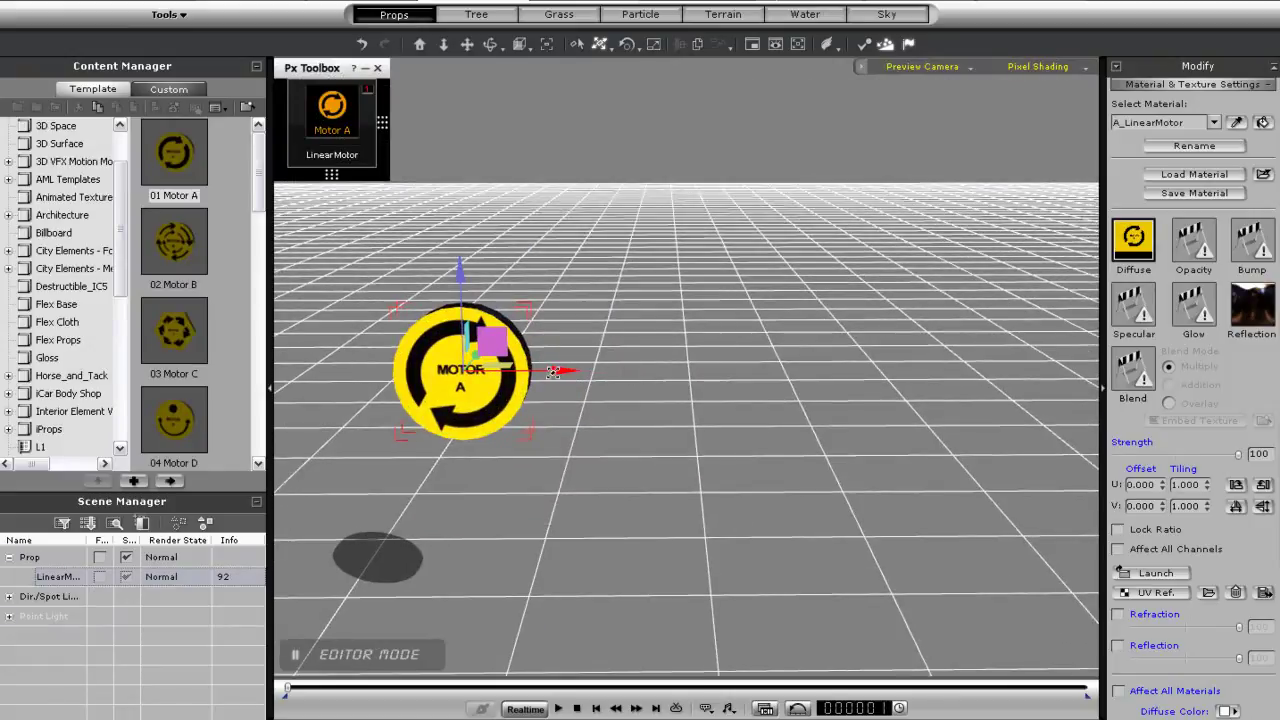
- Duplicate the Motor A prop along the X axis and place the copy's toolbox beside the original's
{"action": "left_click_drag", "start_coordinate": [553, 372], "coordinate": [1000, 372], "text": "shift"}
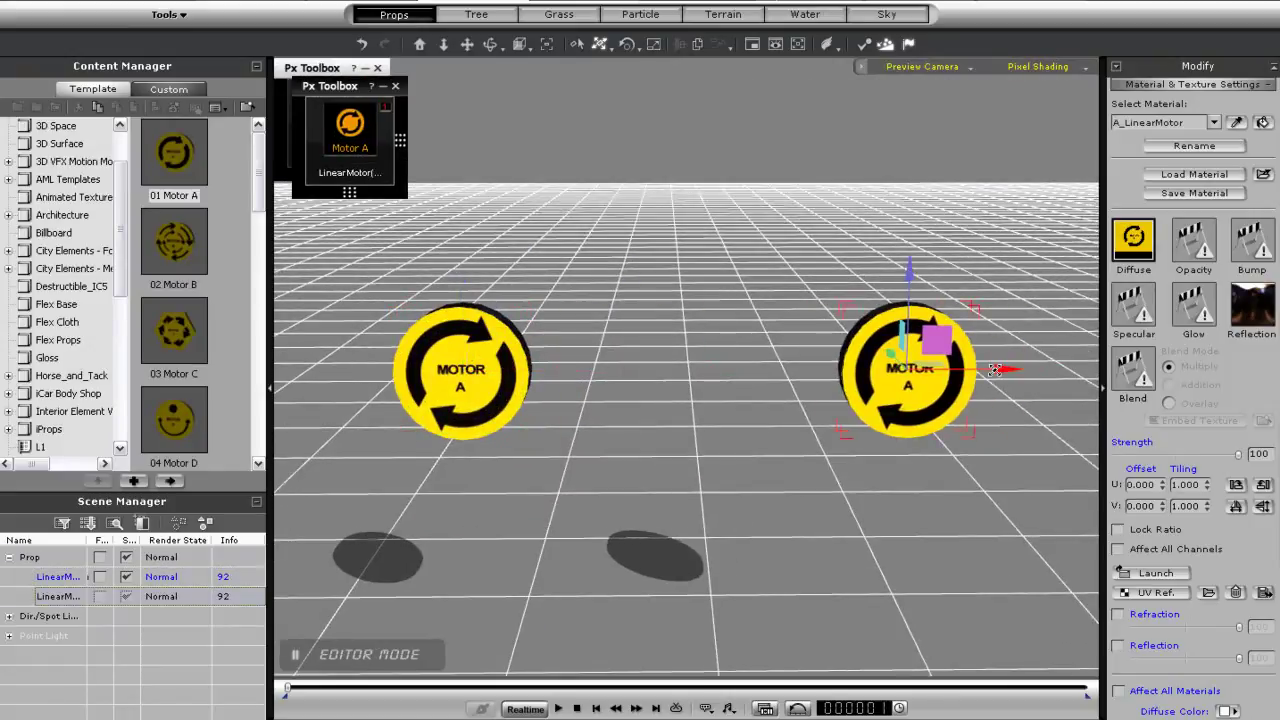
{"action": "left_click_drag", "start_coordinate": [345, 95], "coordinate": [460, 80]}
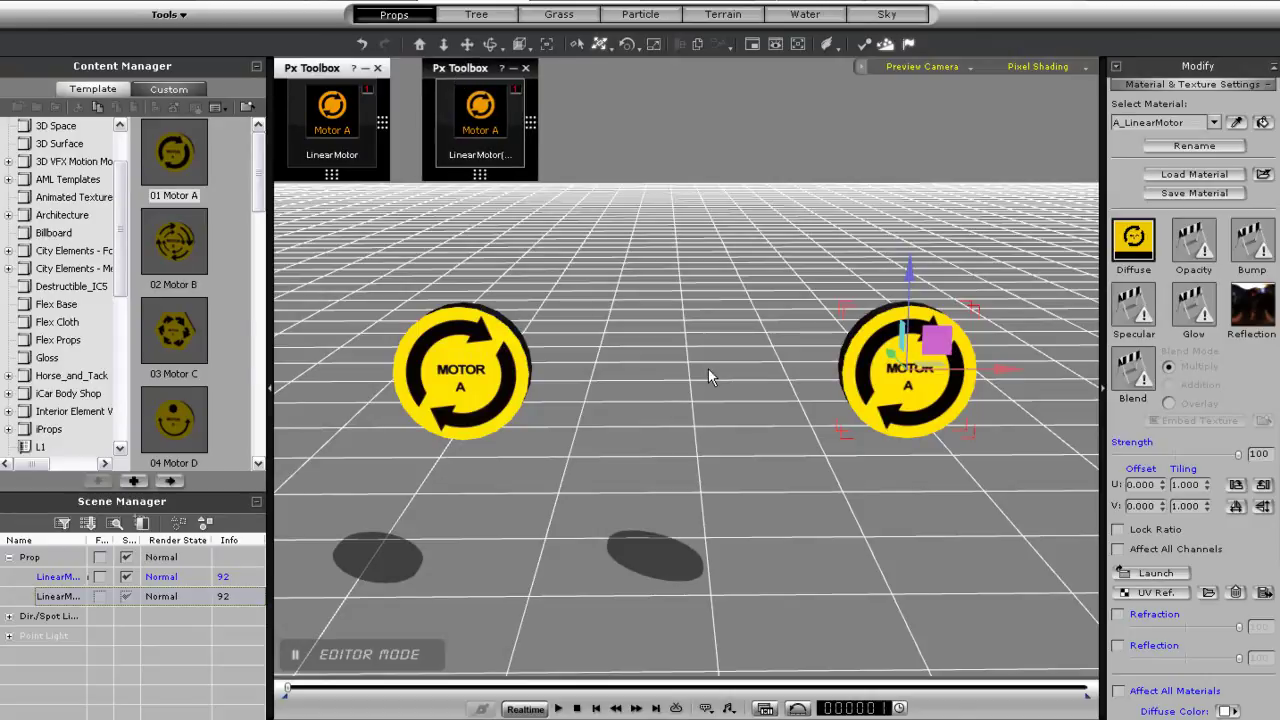
- Compare the settings of the two Motor A controls, then close both settings windows
{"action": "left_click", "coordinate": [519, 166]}
{"action": "left_click", "coordinate": [370, 168]}
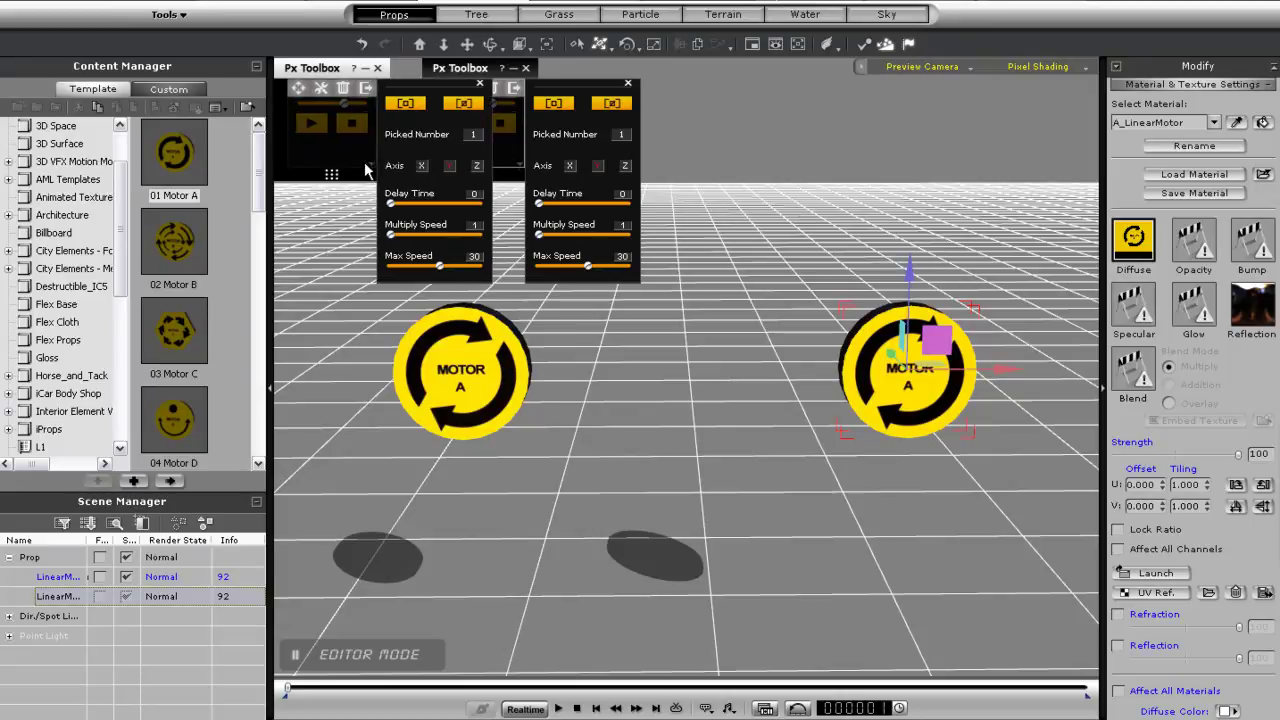
{"action": "left_click", "coordinate": [481, 84]}
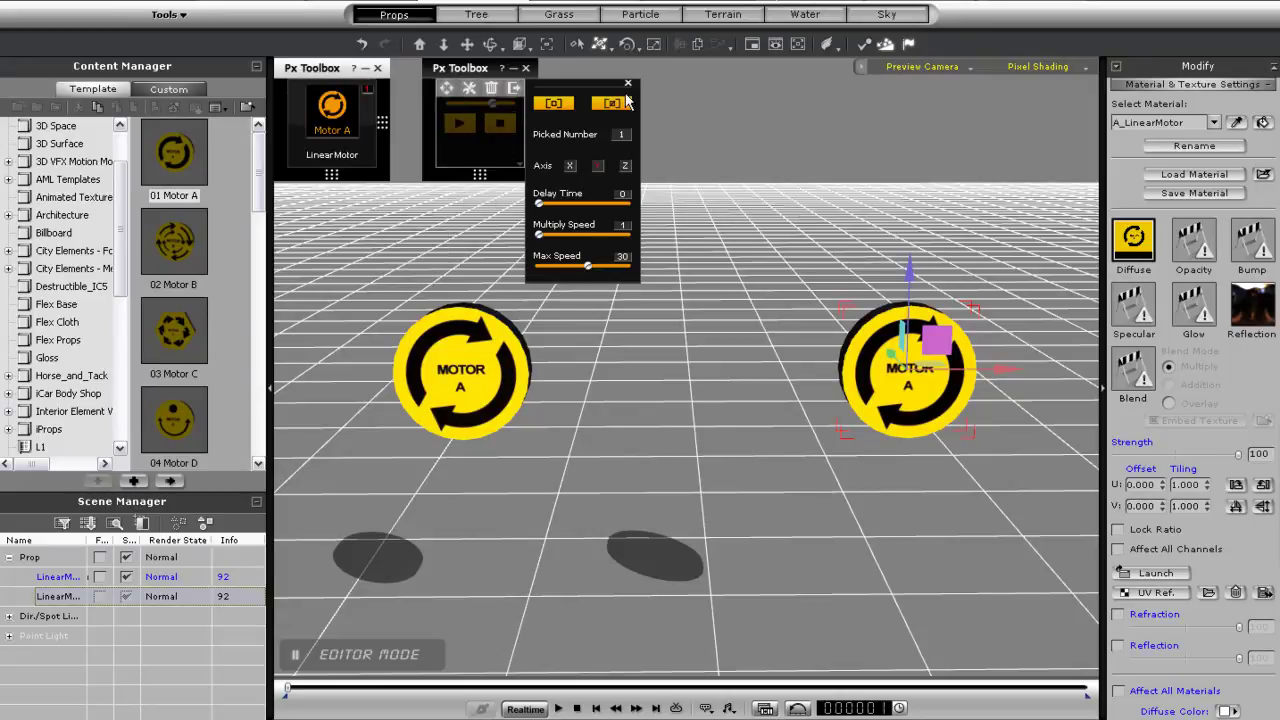
{"action": "left_click", "coordinate": [628, 83]}
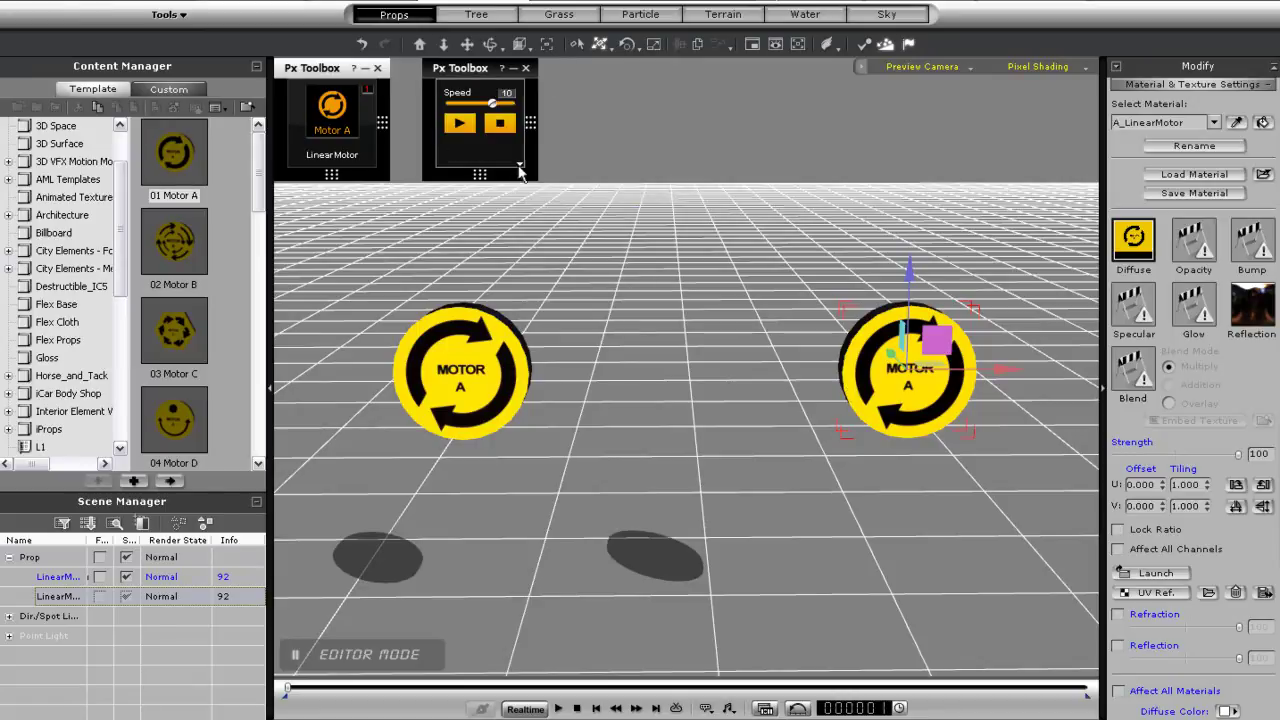
- Move the copied motor's control into the slot below the original's control and close the emptied toolbox
{"action": "mouse_move", "coordinate": [519, 168]}
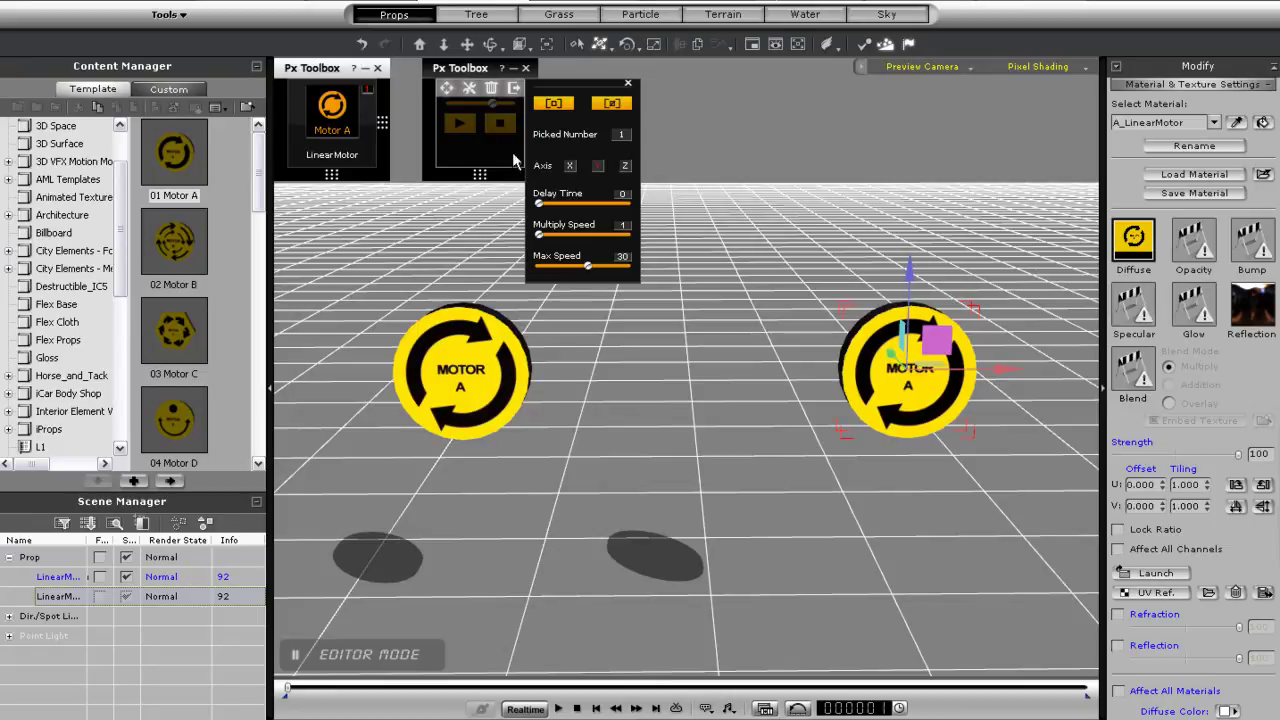
{"action": "left_click", "coordinate": [461, 381]}
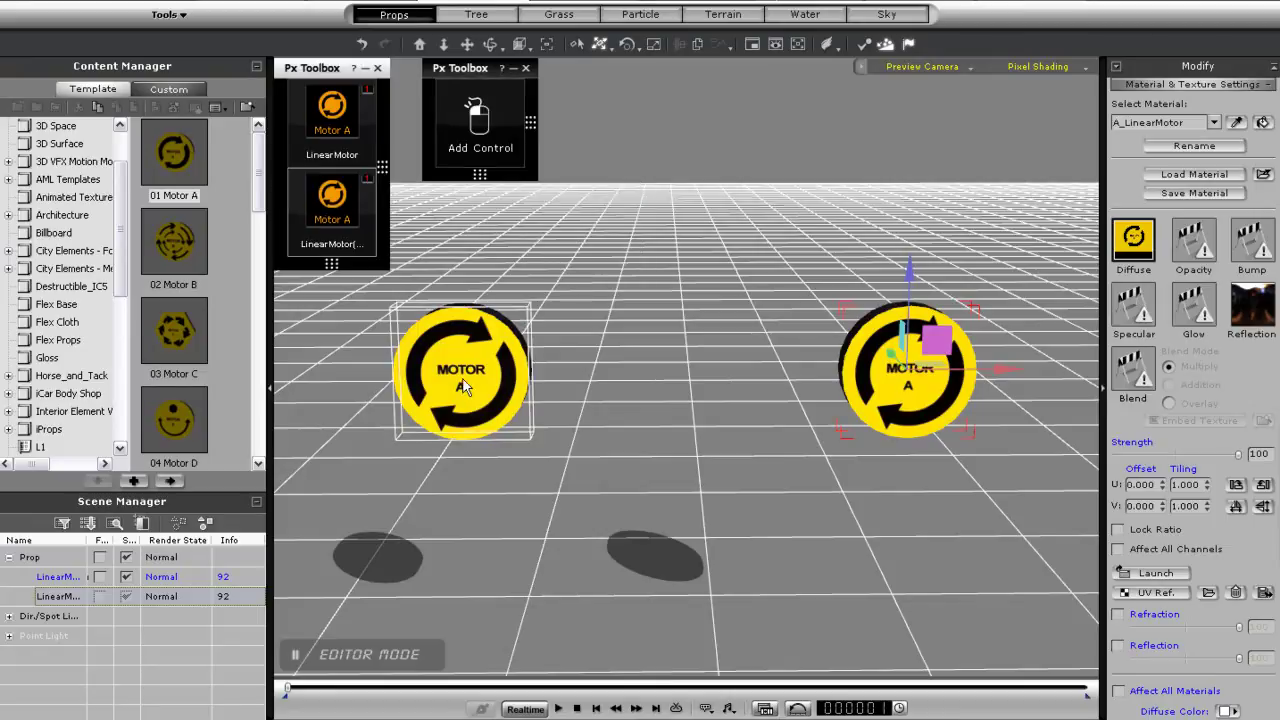
{"action": "left_click", "coordinate": [526, 69]}
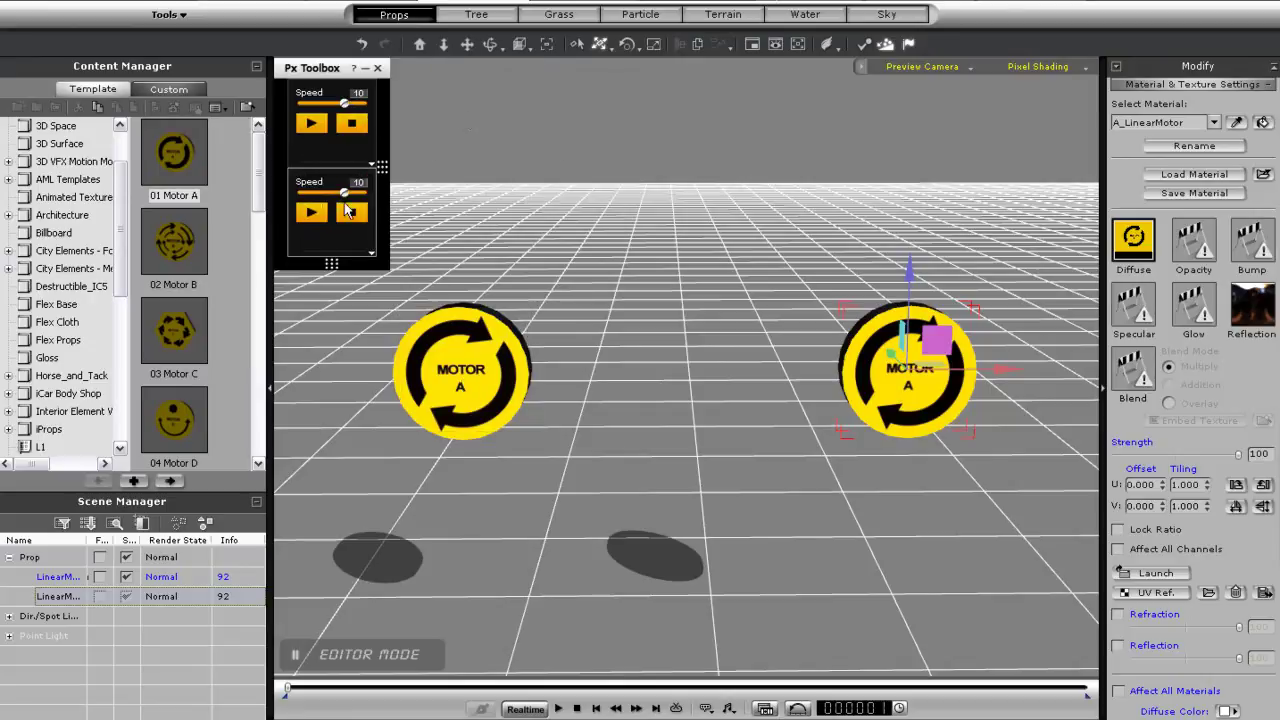
- Shift the copied motor's control one slot down, then delete it and close the toolbox
{"action": "left_click", "coordinate": [371, 254]}
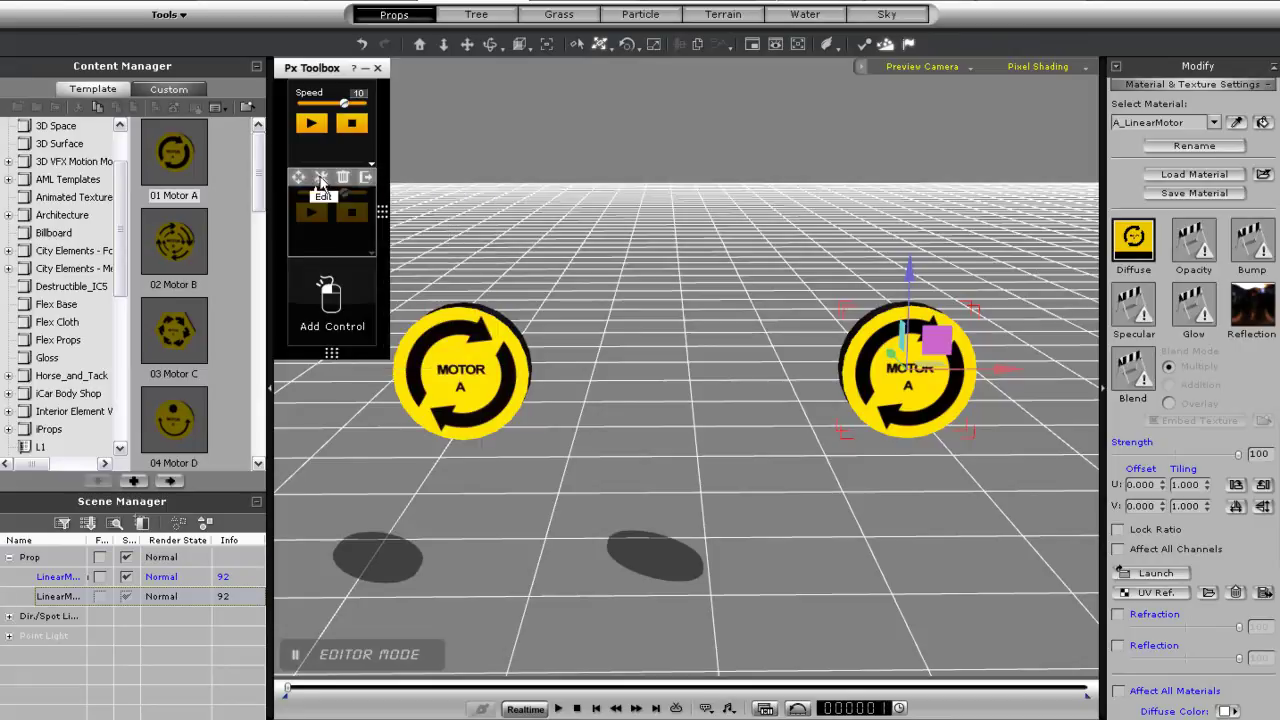
{"action": "left_click_drag", "start_coordinate": [298, 177], "coordinate": [299, 267]}
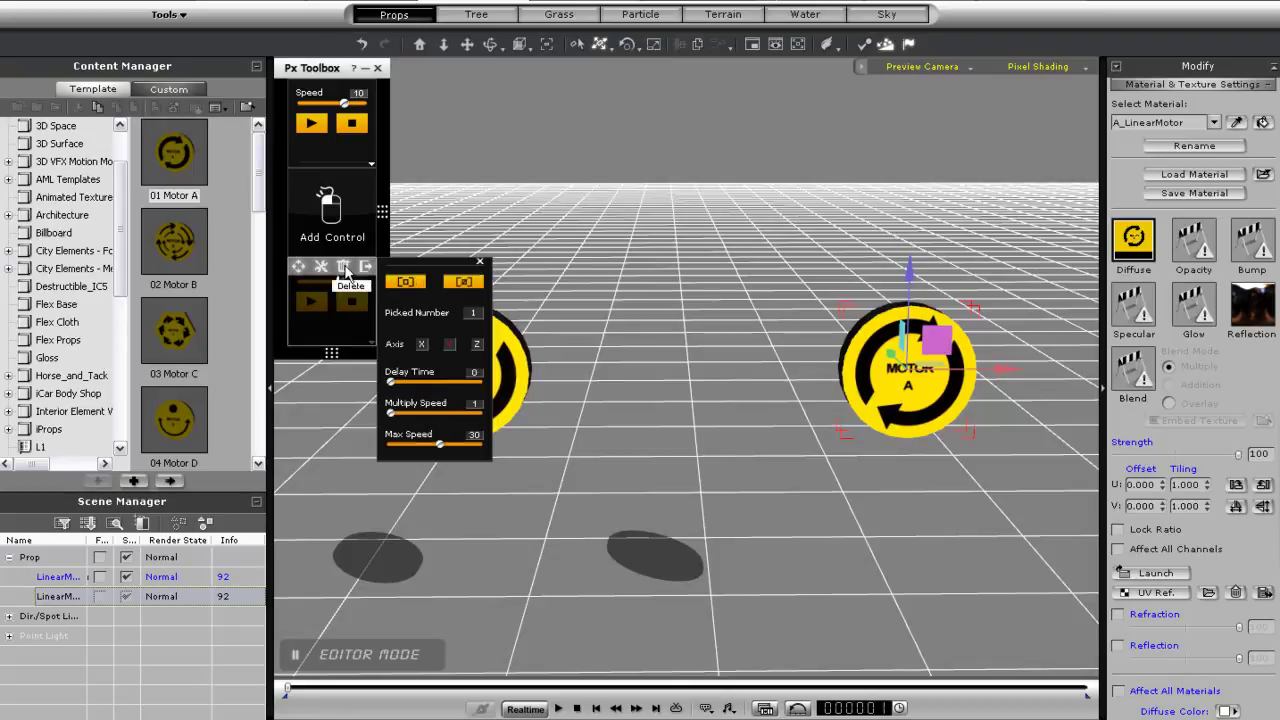
{"action": "left_click", "coordinate": [344, 267]}
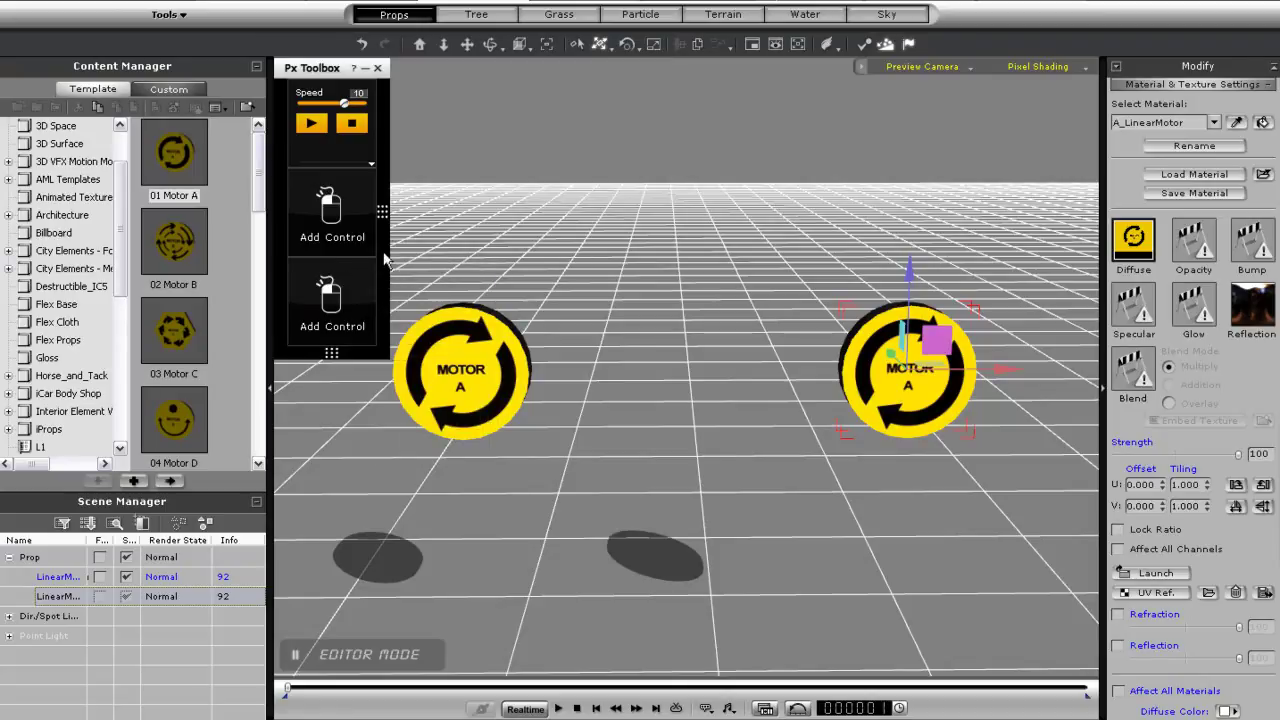
{"action": "left_click", "coordinate": [377, 67]}
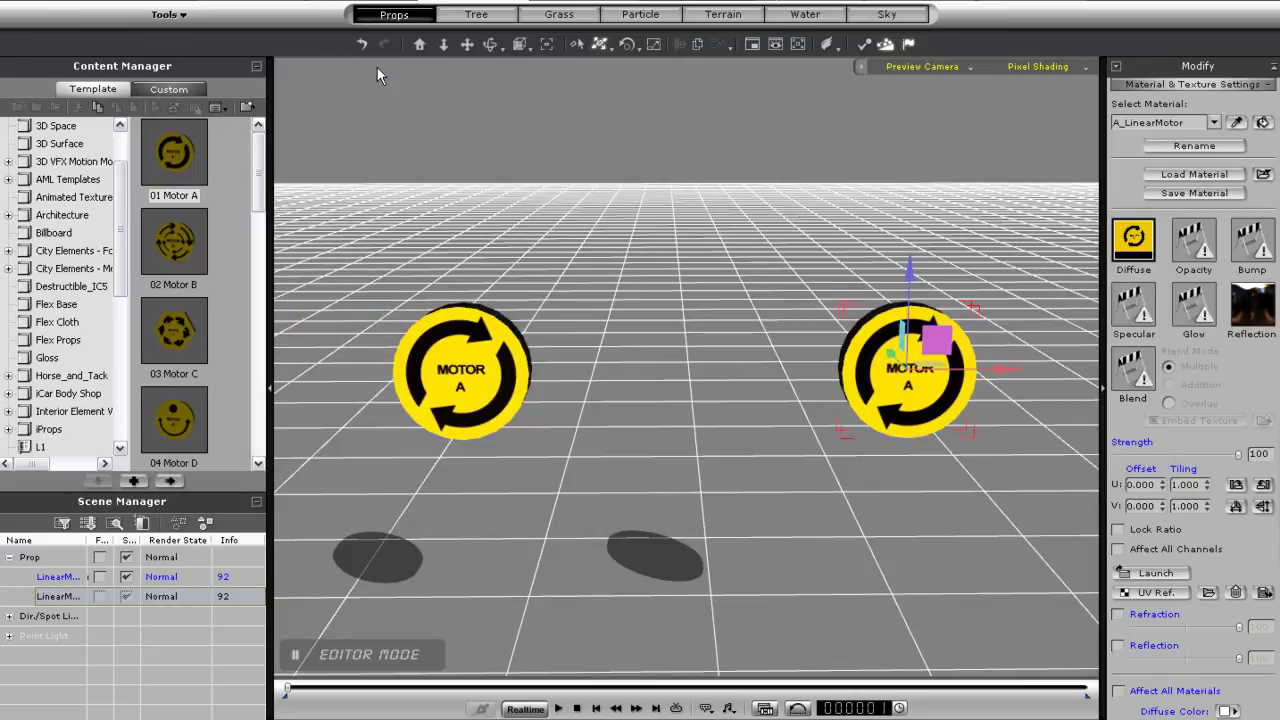